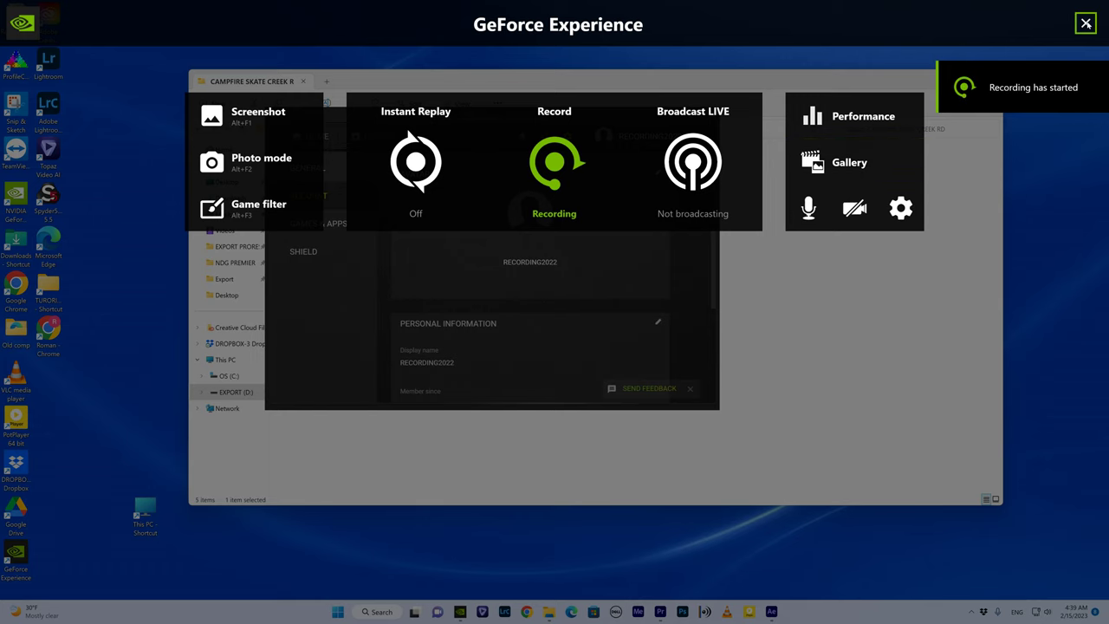
# Step: Close the GeForce Experience recording overlay and minimize the GeForce Experience window
pyautogui.click(1085, 23)
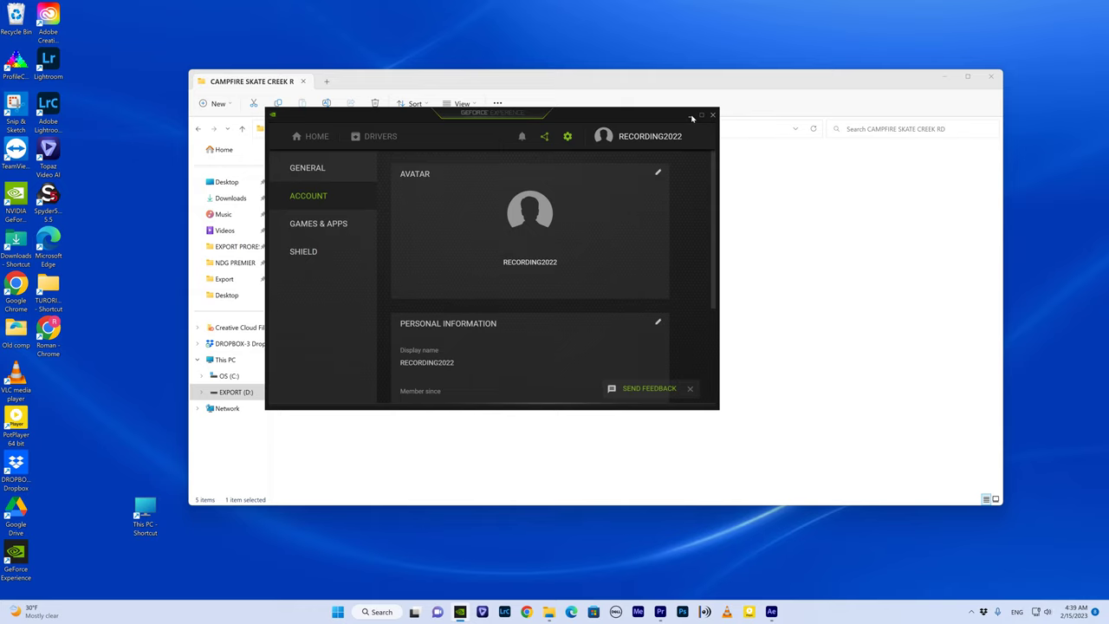
pyautogui.click(691, 115)
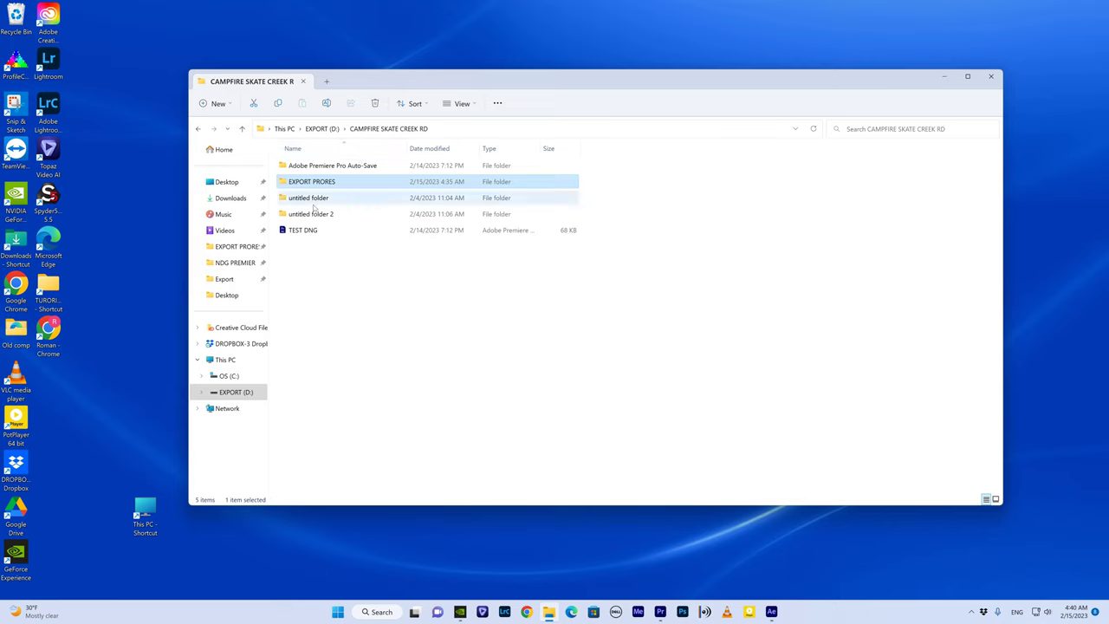
# Step: Open untitled folder, widen the Name and Date modified columns, and open clip folder A147_01290615_C001
pyautogui.moveTo(308, 201)
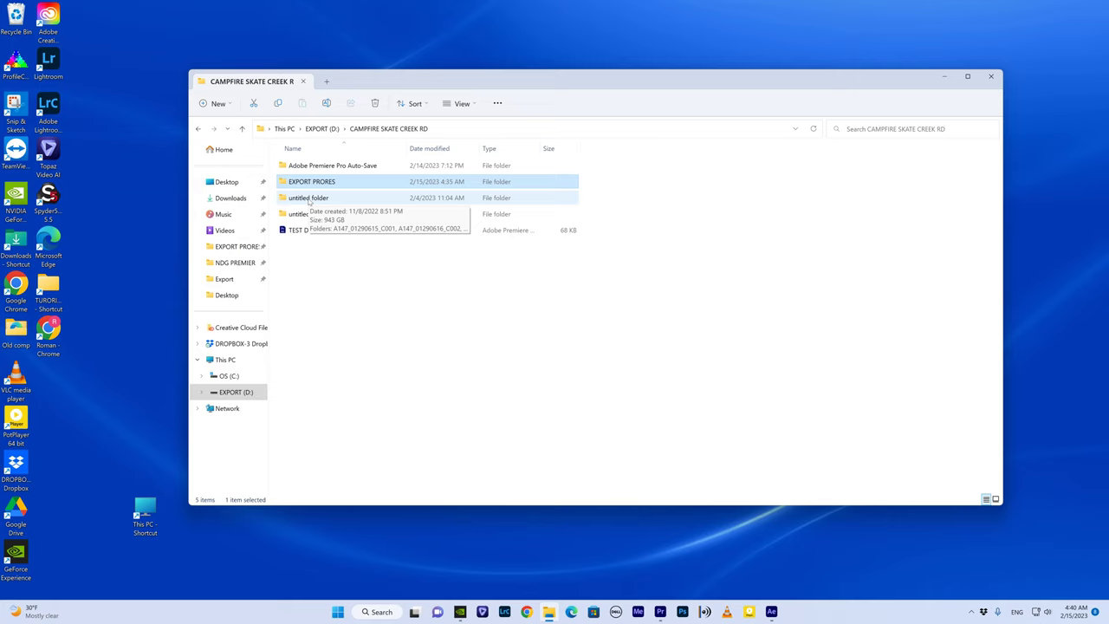
pyautogui.doubleClick(308, 200)
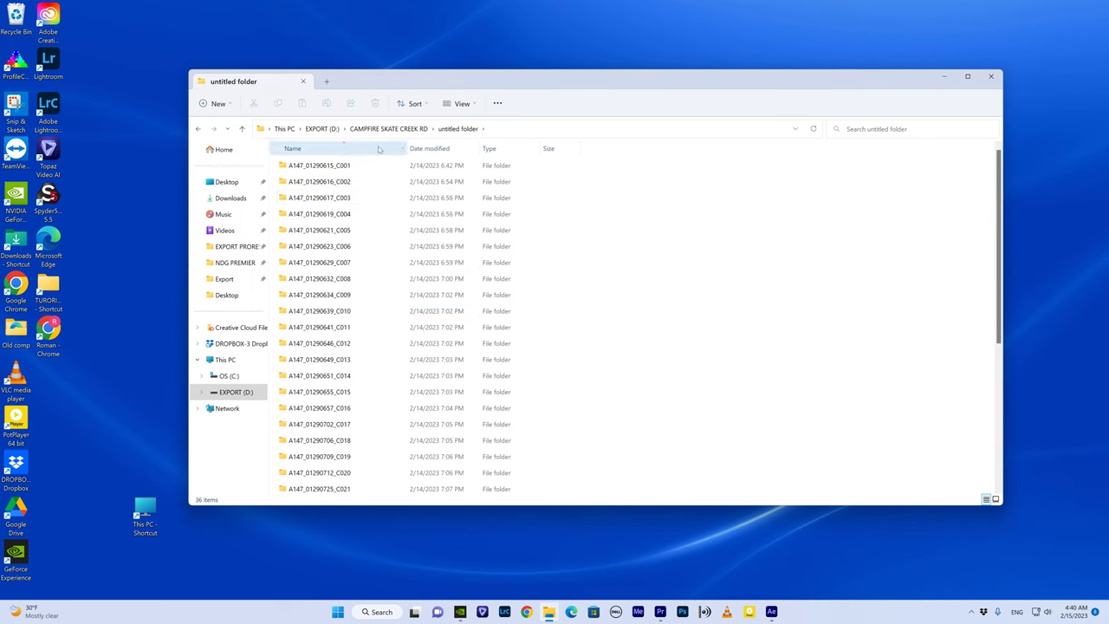
pyautogui.moveTo(479, 148); pyautogui.dragTo(658, 148)
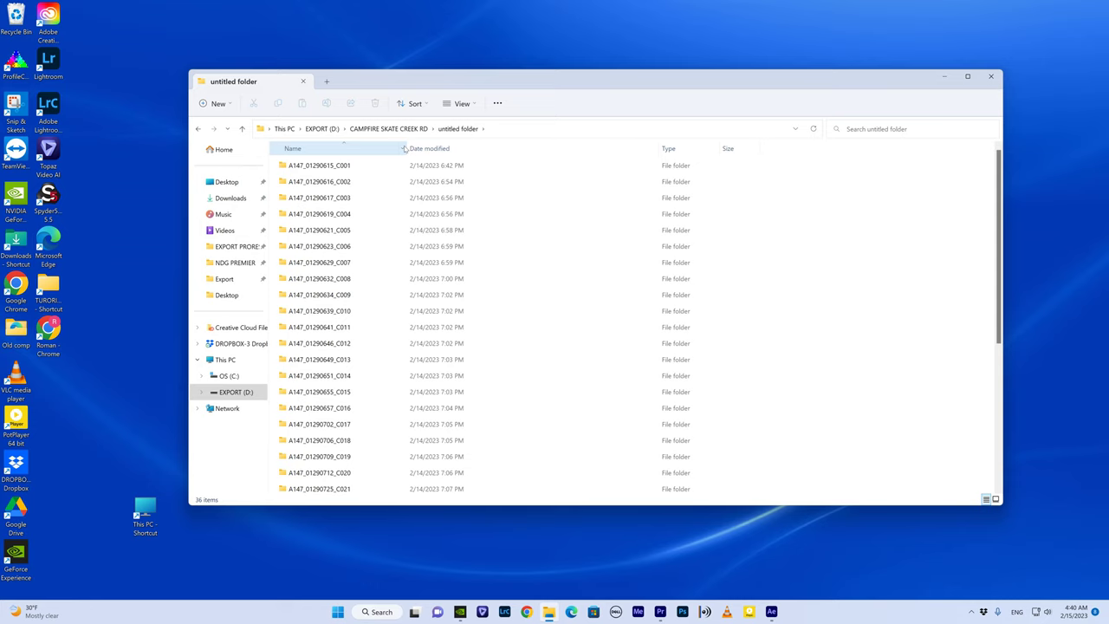
pyautogui.moveTo(410, 144); pyautogui.dragTo(534, 145)
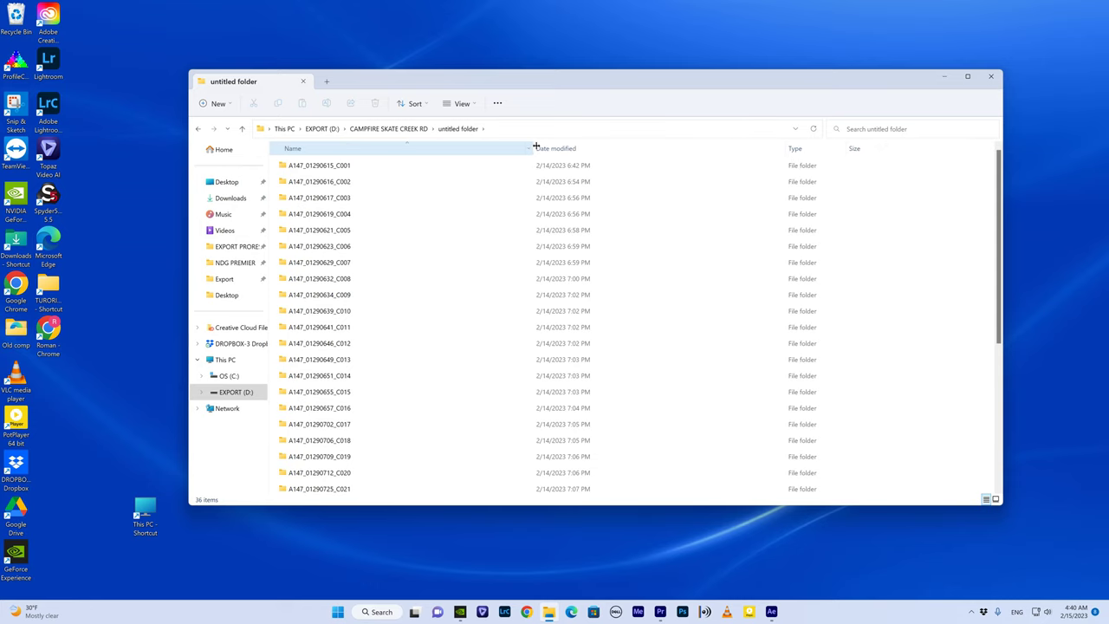
pyautogui.doubleClick(412, 172)
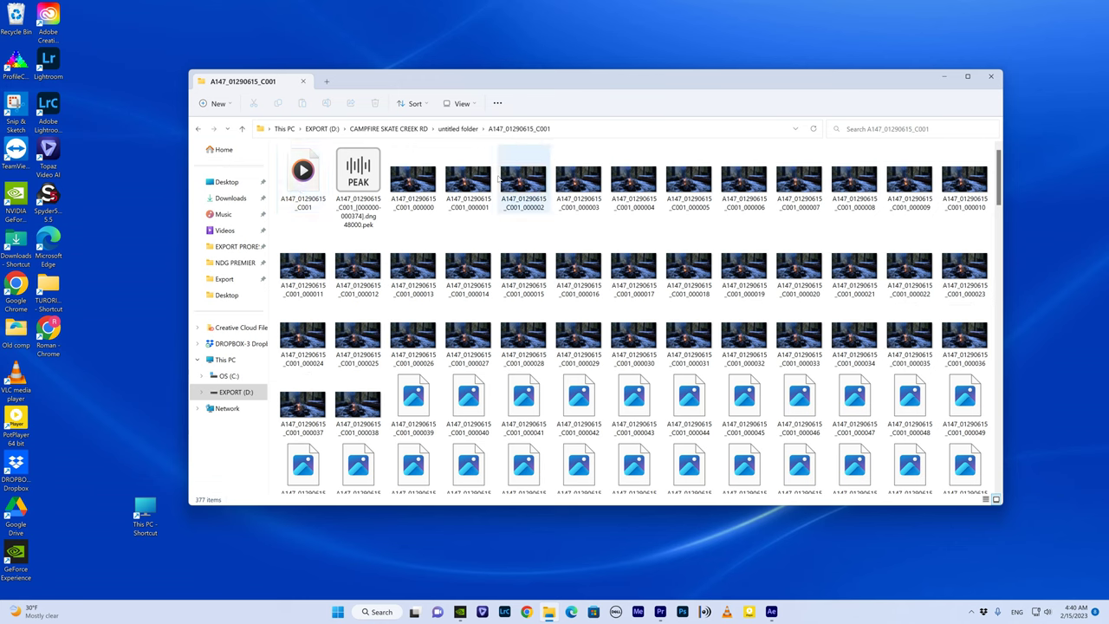
pyautogui.click(409, 197)
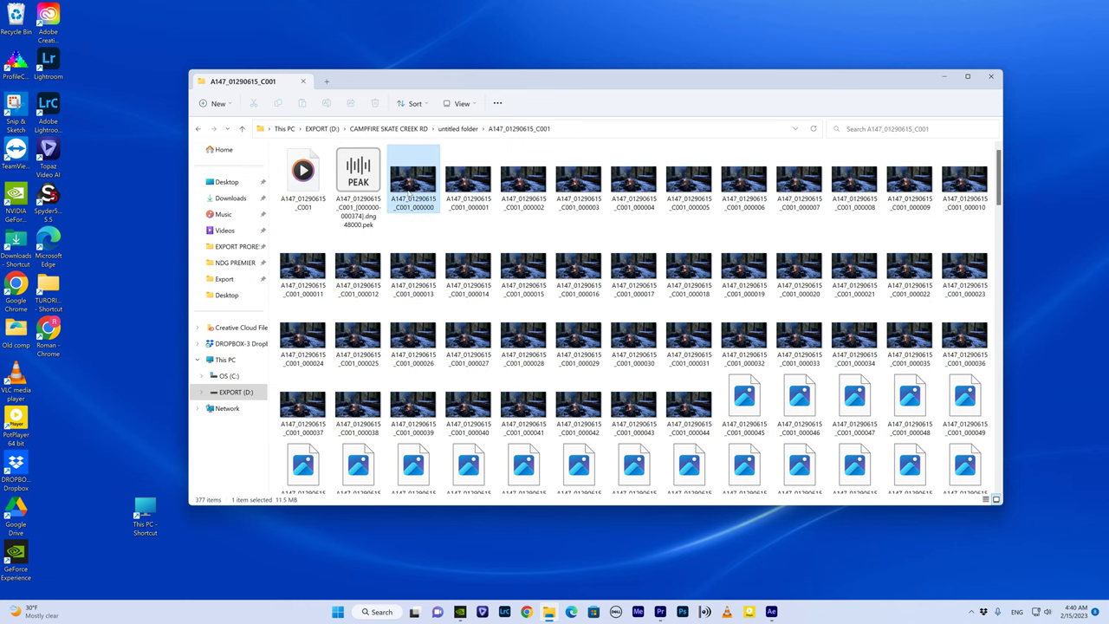
pyautogui.doubleClick(408, 190)
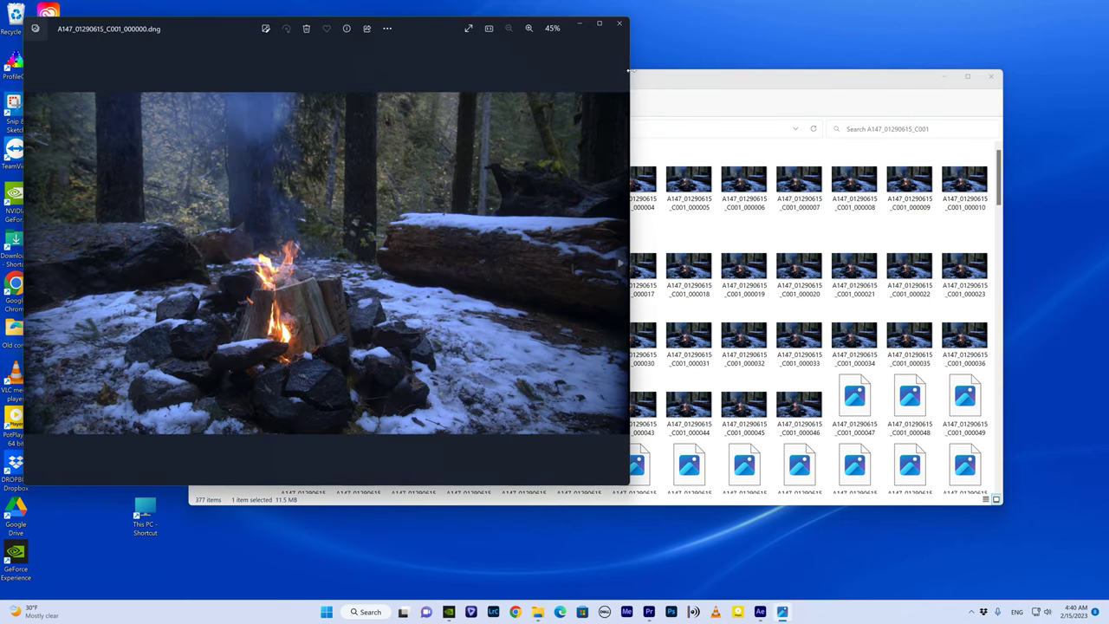
pyautogui.click(599, 24)
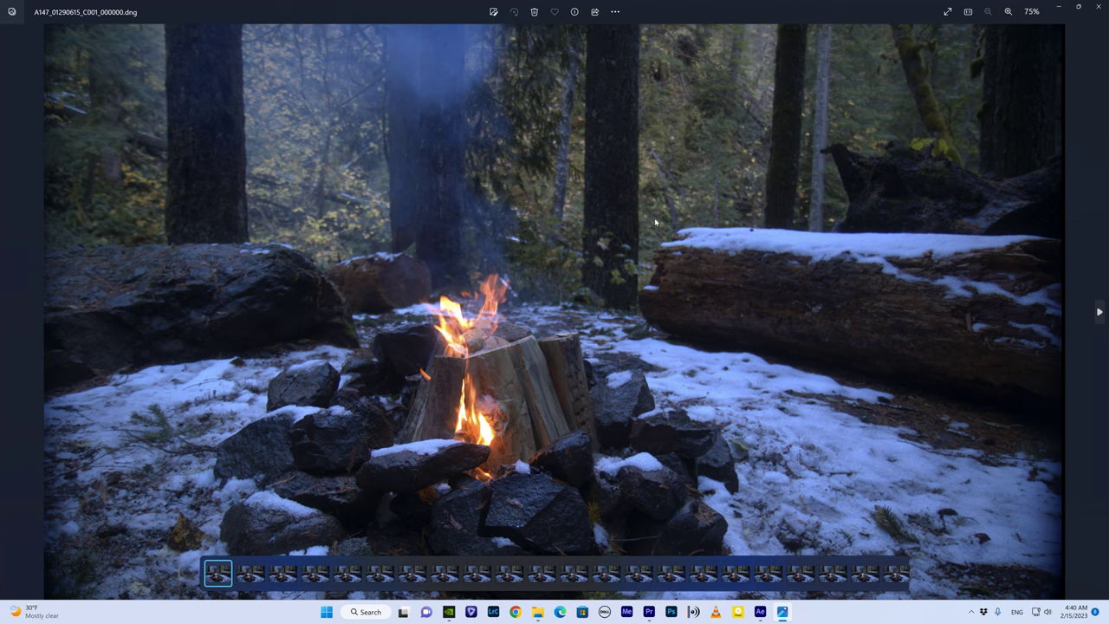
pyautogui.click(1097, 7)
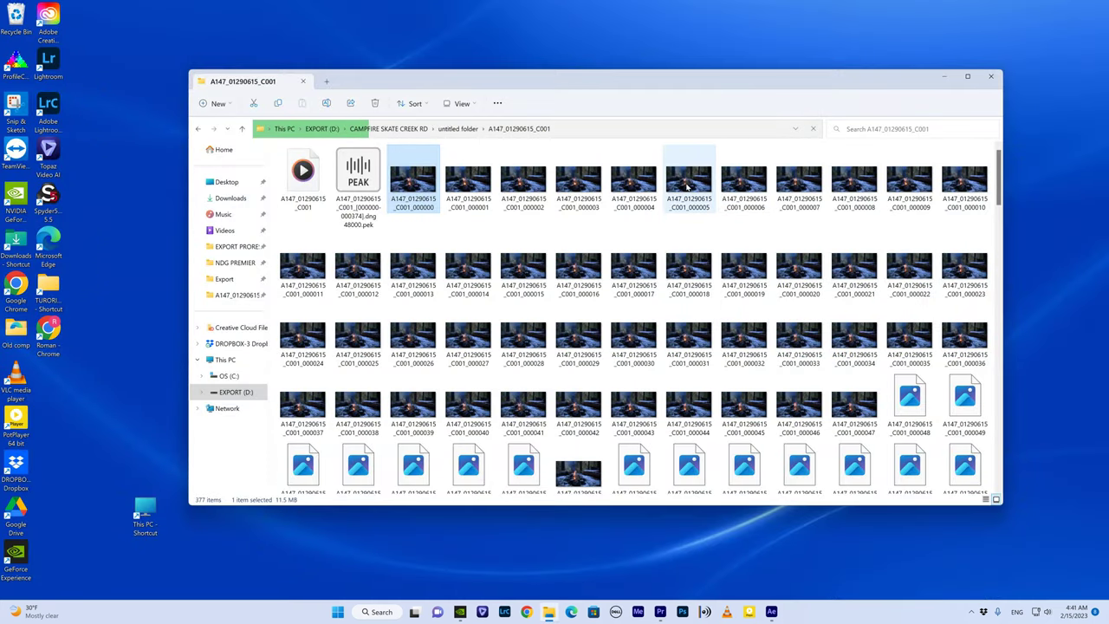
# Step: Go back through untitled folder to the CAMPFIRE SKATE CREEK RD folder
pyautogui.scroll(-2, 590, 264)
pyautogui.scroll(2, 589, 262)
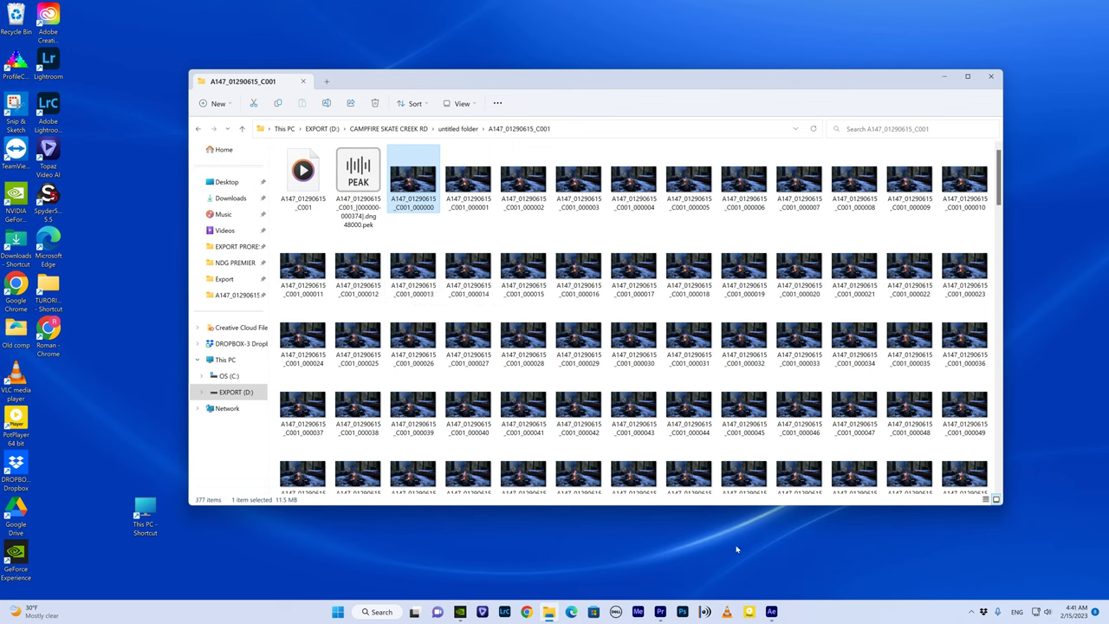
pyautogui.click(197, 129)
pyautogui.click(196, 128)
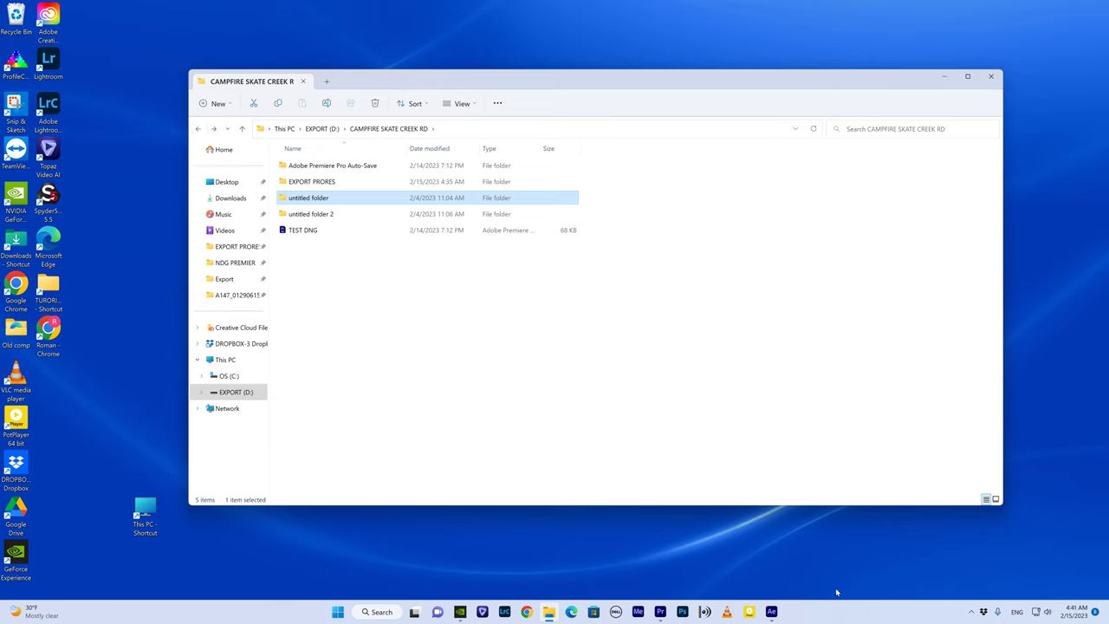
pyautogui.click(771, 611)
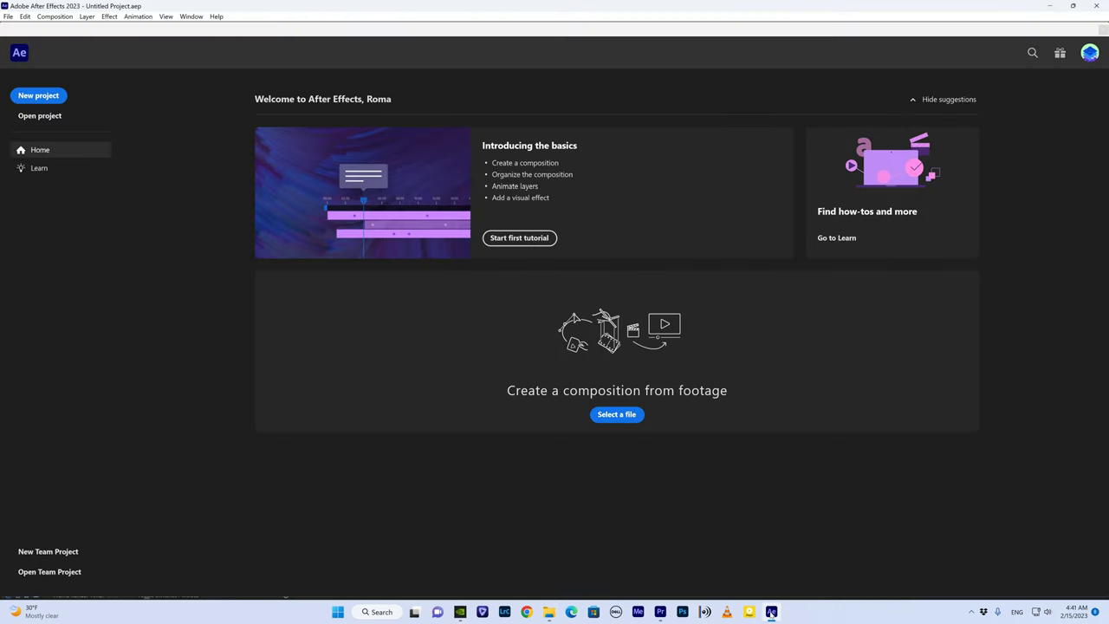
# Step: Start a new empty After Effects project and open the Import preferences
pyautogui.click(45, 97)
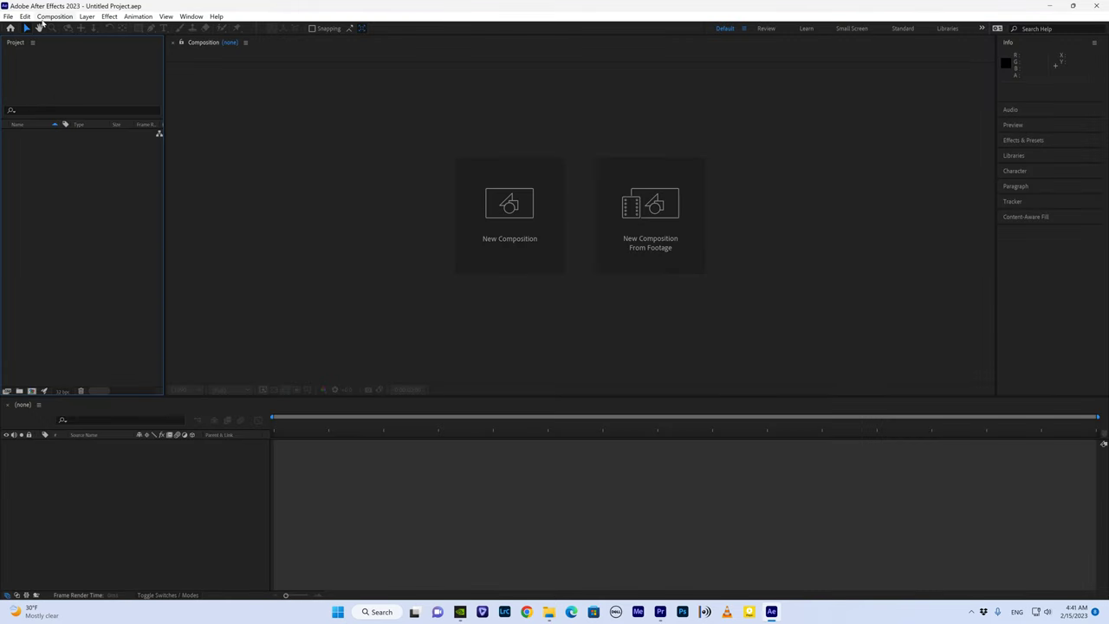
pyautogui.click(9, 18)
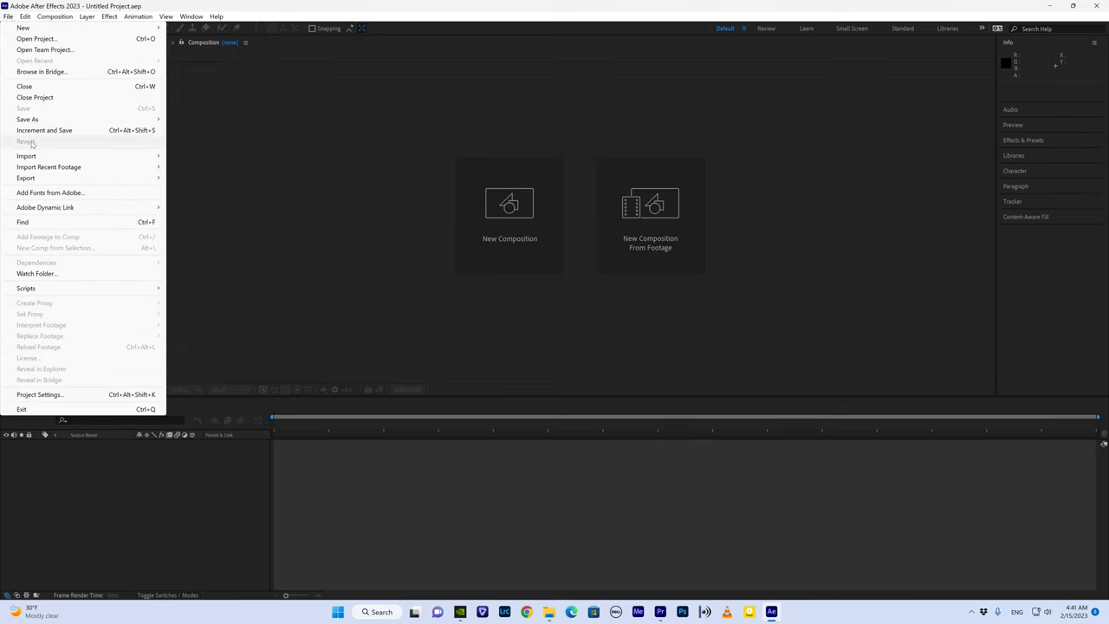
pyautogui.moveTo(33, 157)
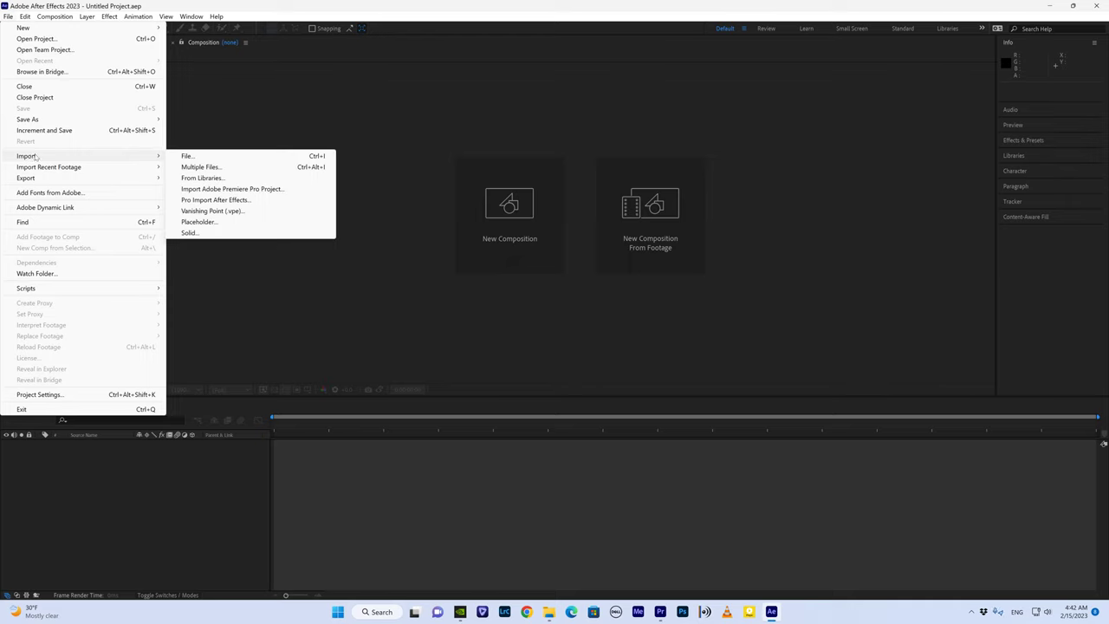
pyautogui.moveTo(19, 17)
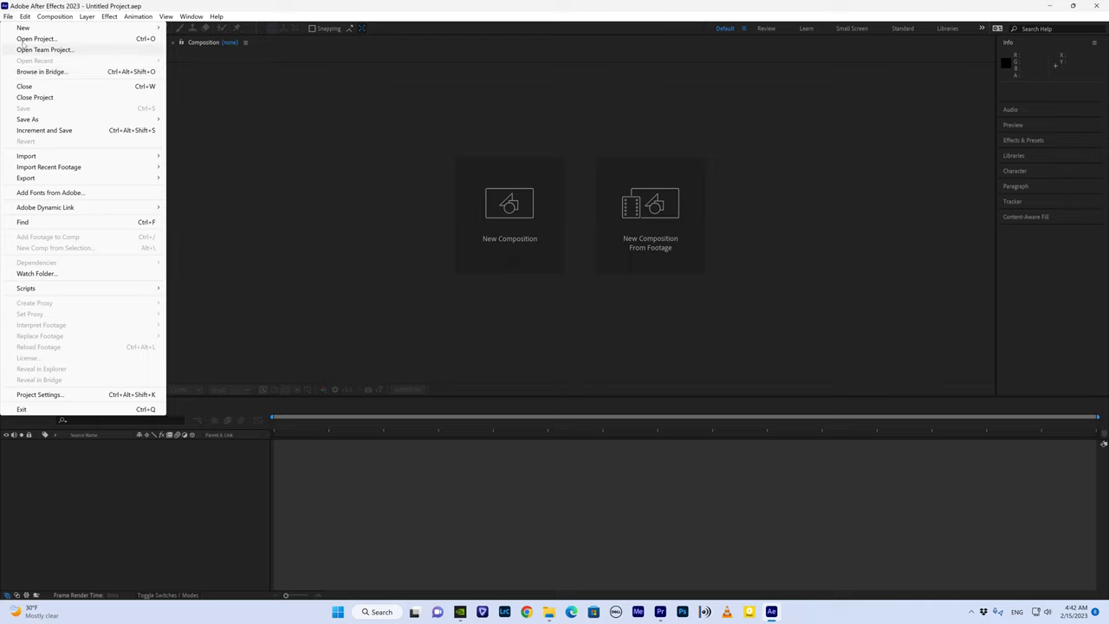
pyautogui.moveTo(72, 310)
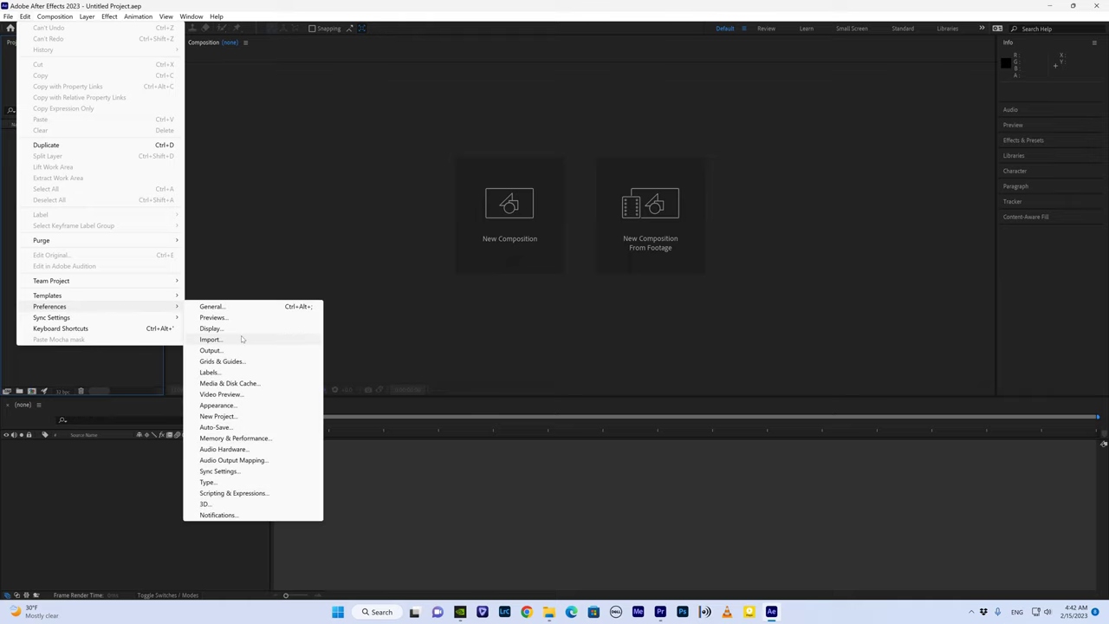
pyautogui.click(212, 340)
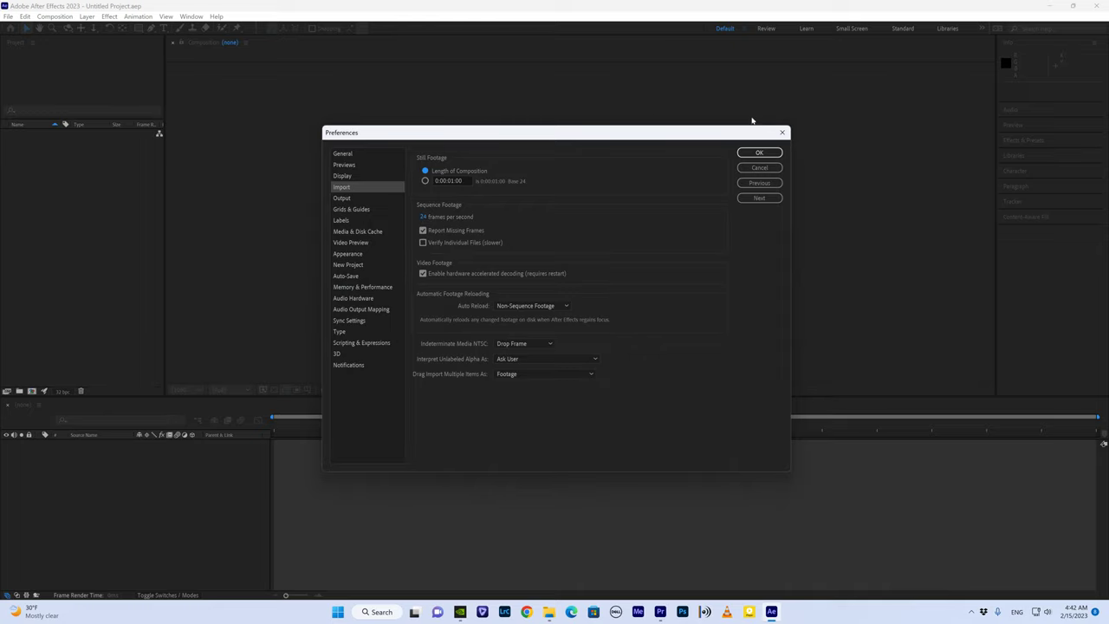
pyautogui.click(767, 155)
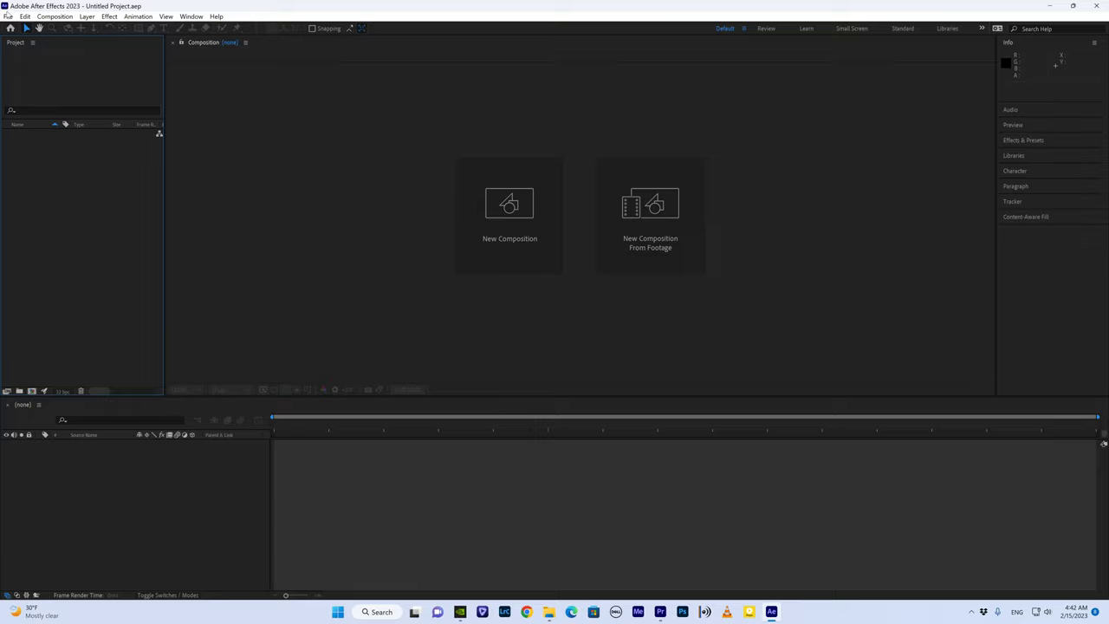
pyautogui.click(7, 16)
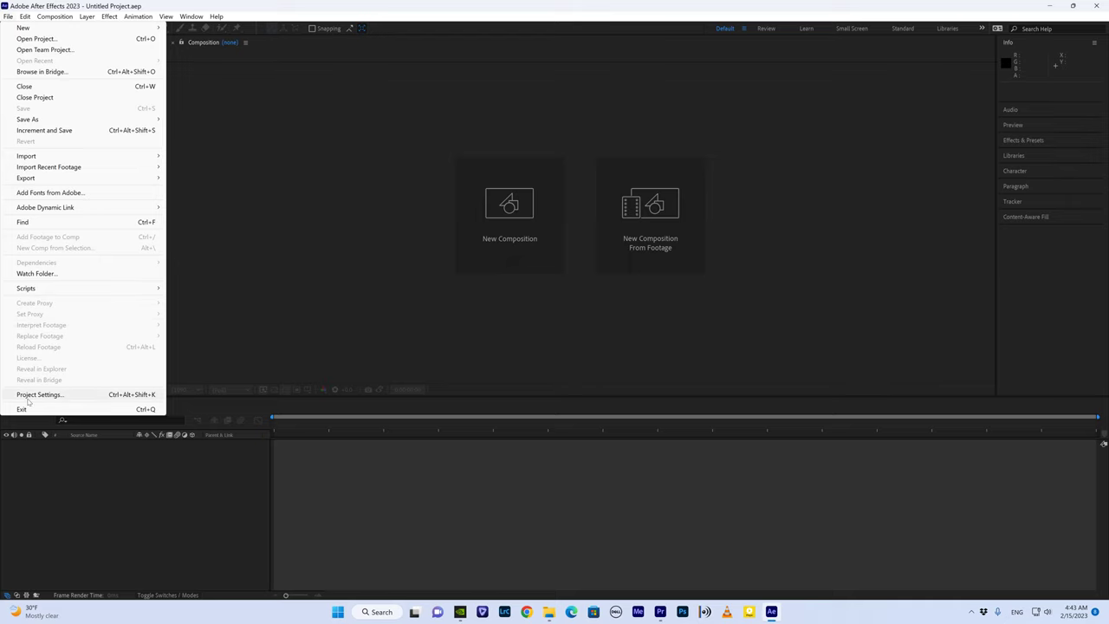
# Step: Accept the Import preferences with Sequence Footage kept at 24 frames per second
pyautogui.moveTo(27, 17)
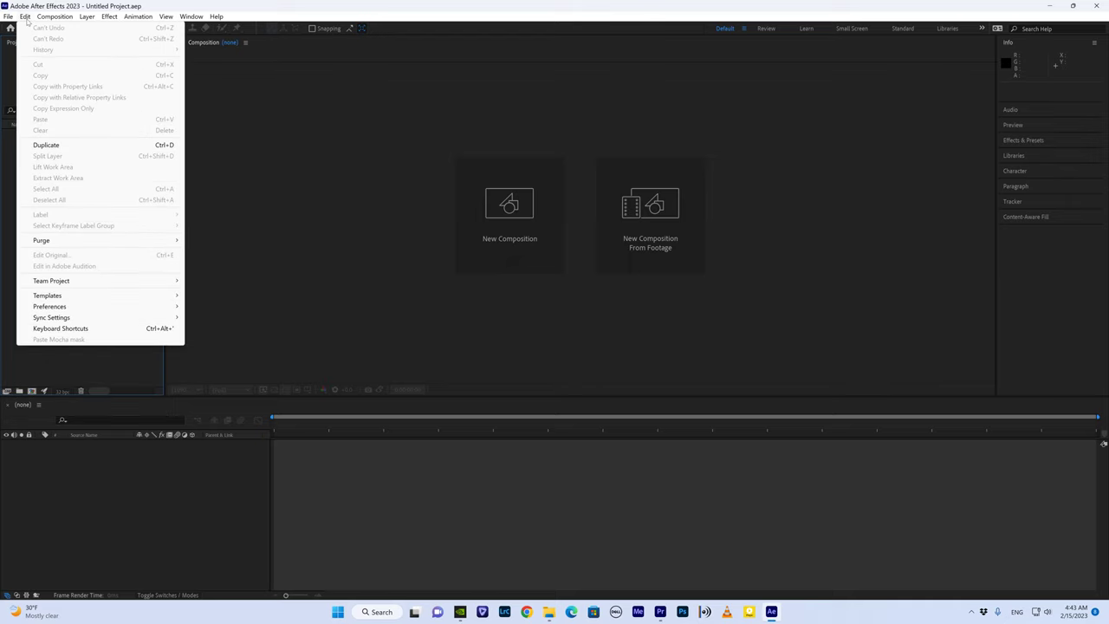
pyautogui.moveTo(86, 307)
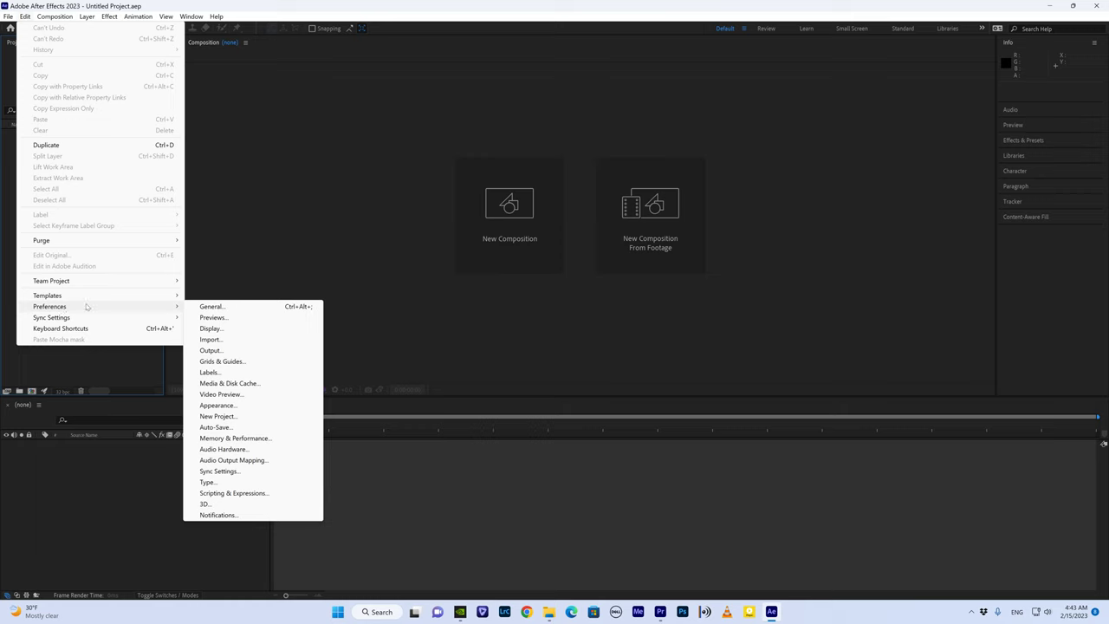
pyautogui.click(212, 339)
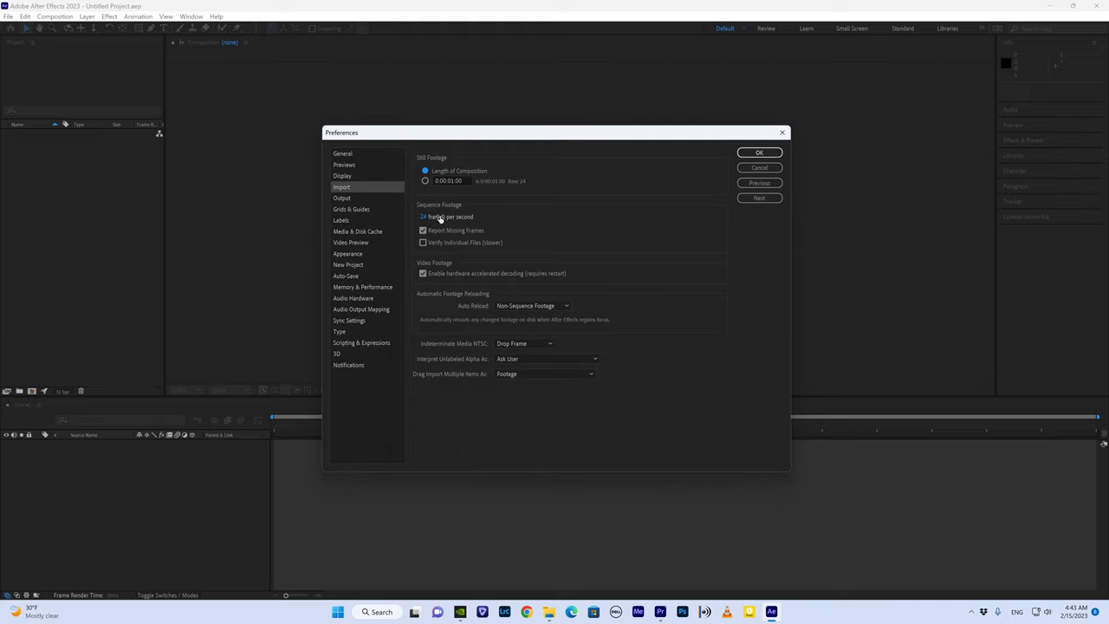
pyautogui.click(770, 153)
# Step: Bring up the Import File dialog from the File menu
pyautogui.click(8, 16)
pyautogui.moveTo(32, 156)
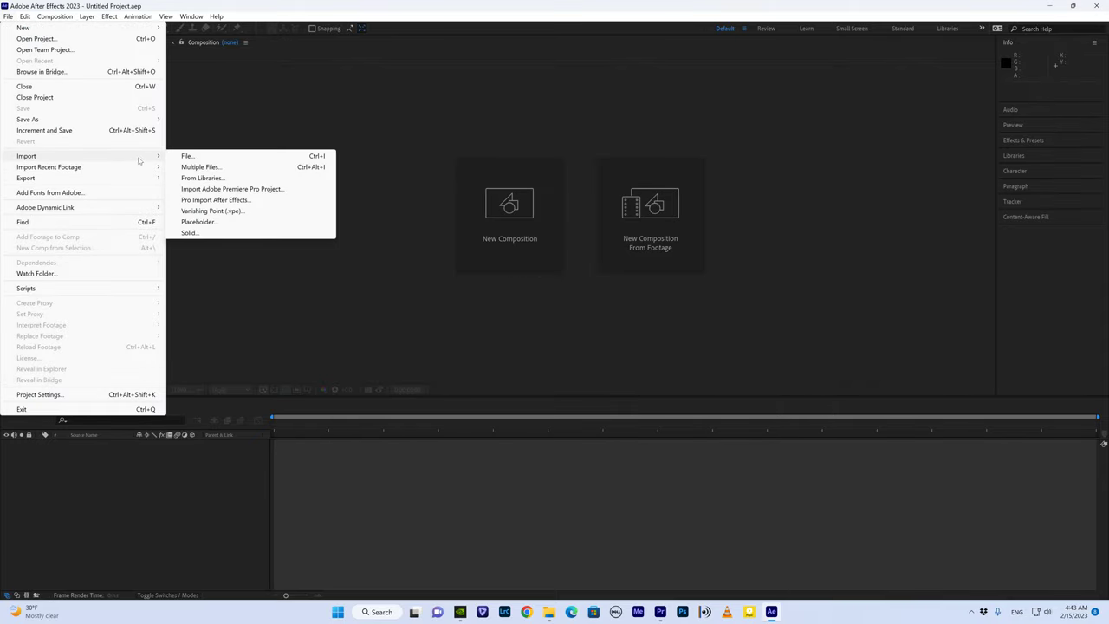
pyautogui.click(187, 156)
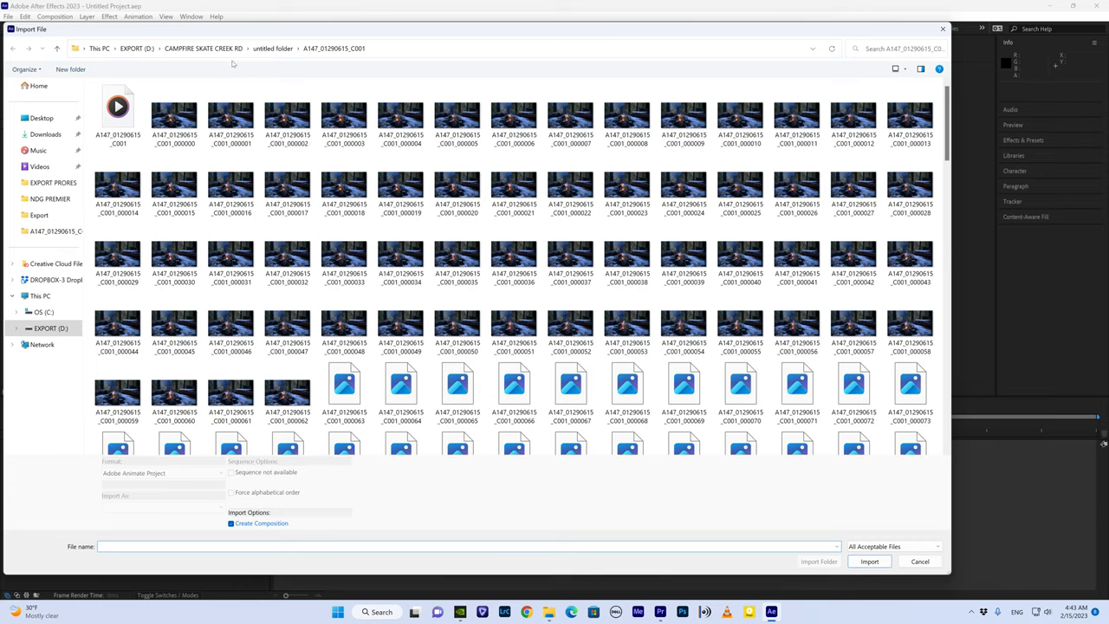
# Step: Browse to the A147_01290615_C001 clip folder, inspect its frames, then close the dialog without importing
pyautogui.click(204, 48)
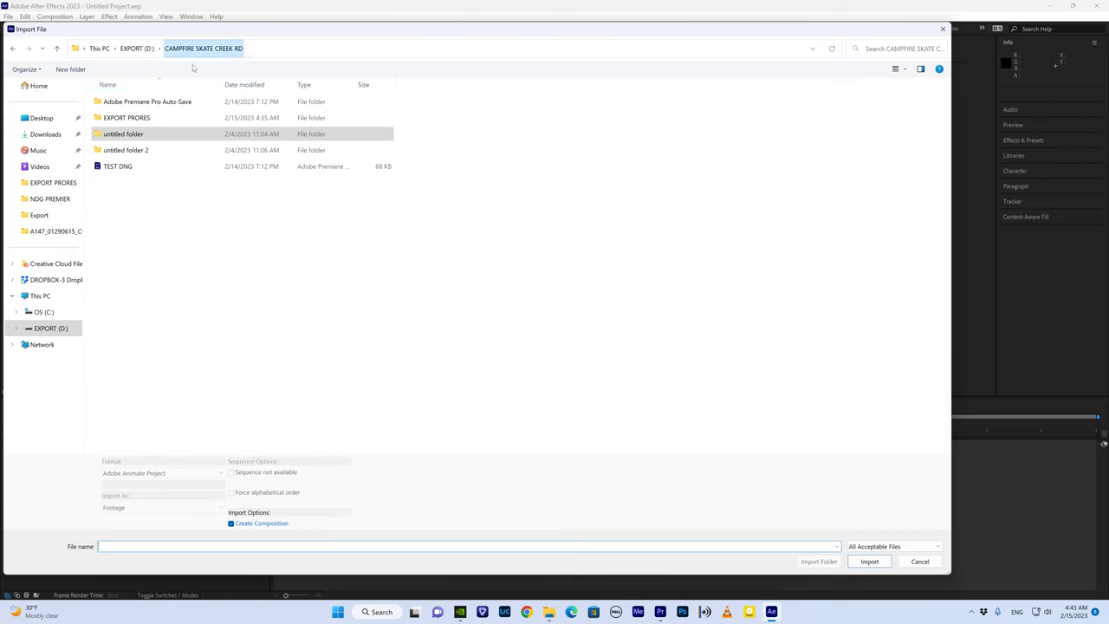
pyautogui.click(122, 135)
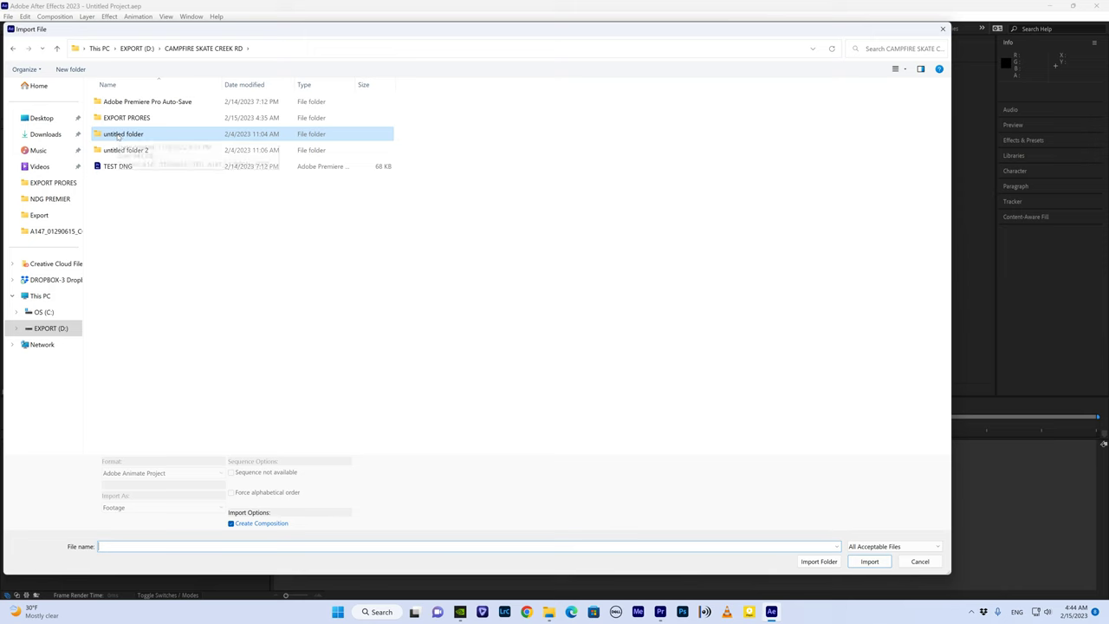
pyautogui.doubleClick(118, 135)
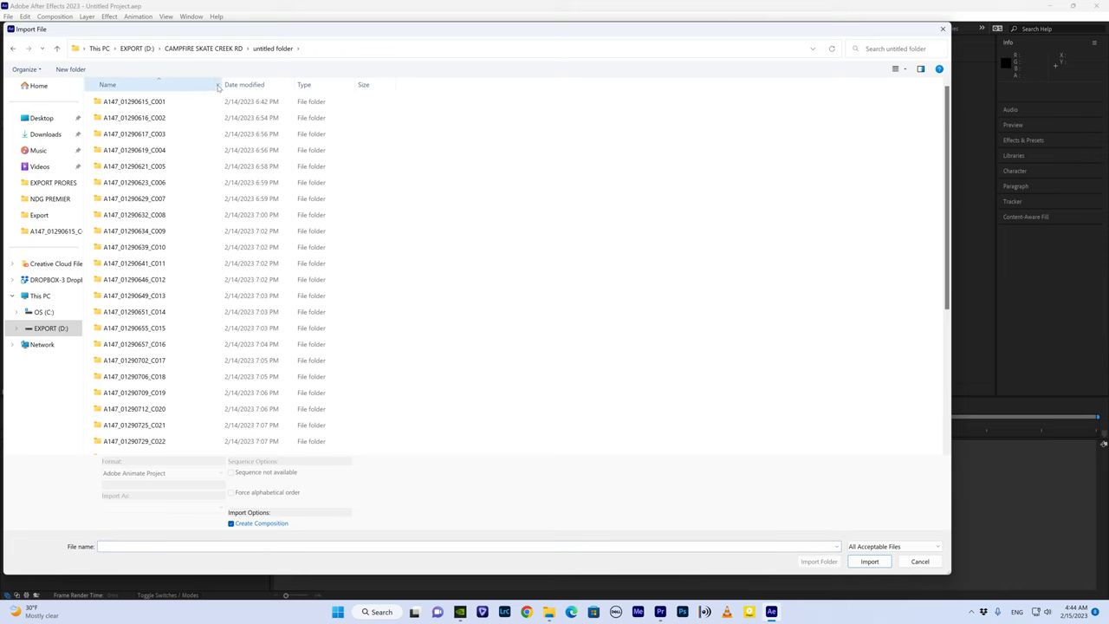
pyautogui.moveTo(223, 84); pyautogui.dragTo(488, 84)
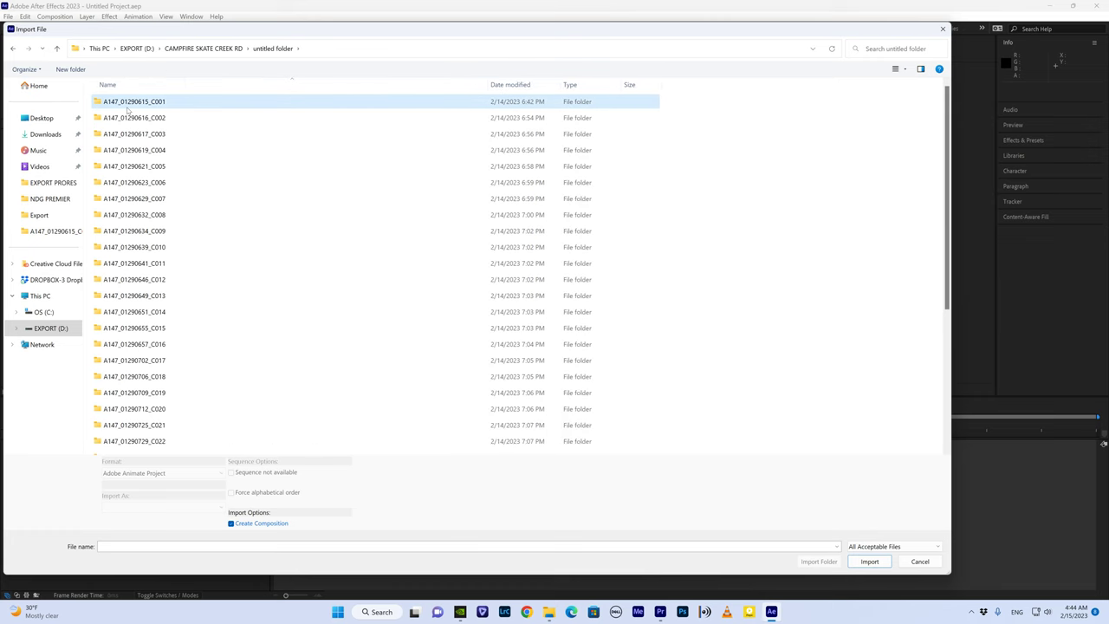
pyautogui.doubleClick(127, 106)
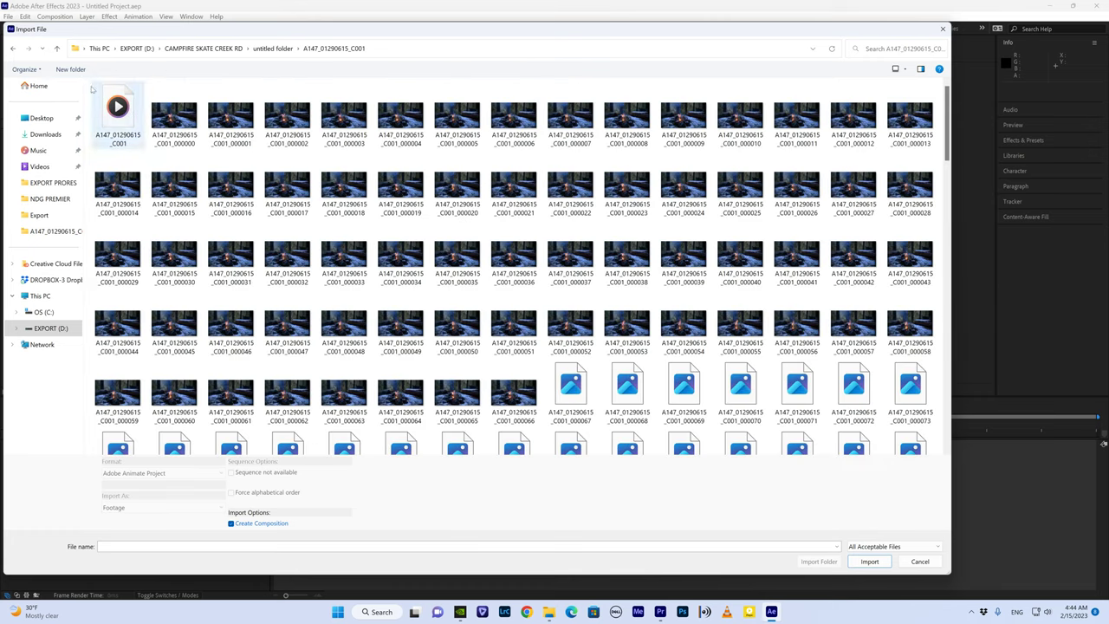
pyautogui.click(12, 47)
pyautogui.doubleClick(162, 104)
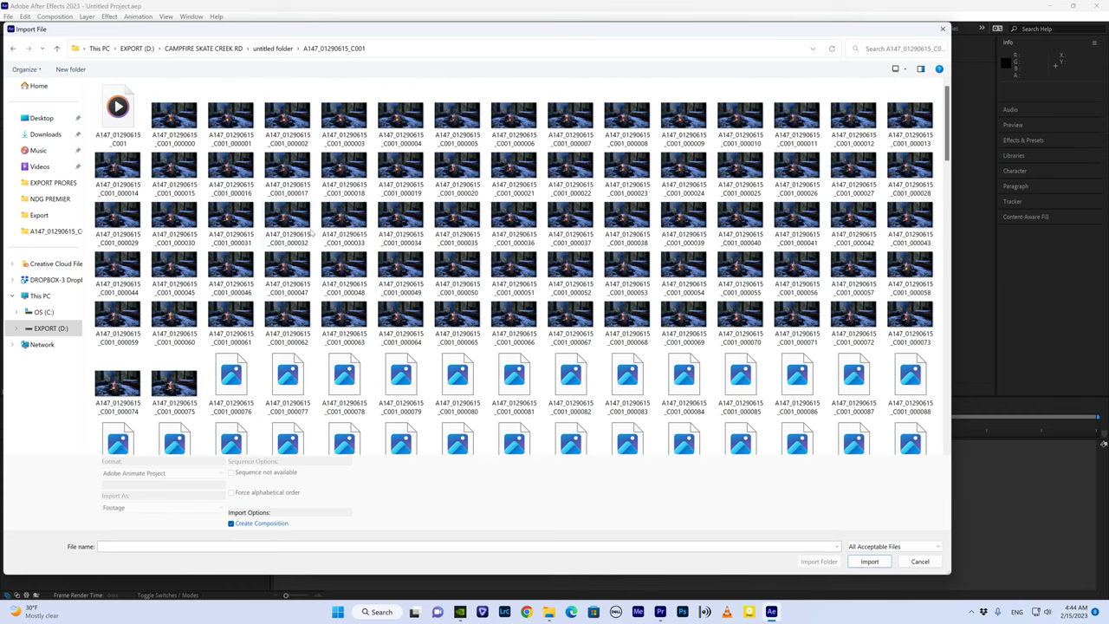
pyautogui.click(175, 118)
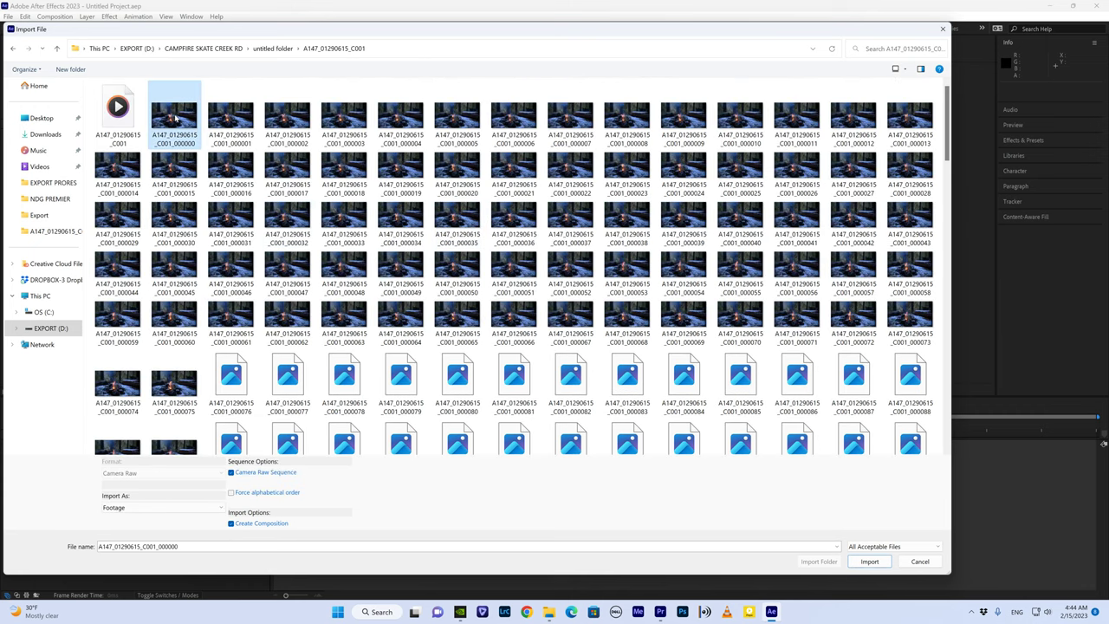
pyautogui.click(223, 169)
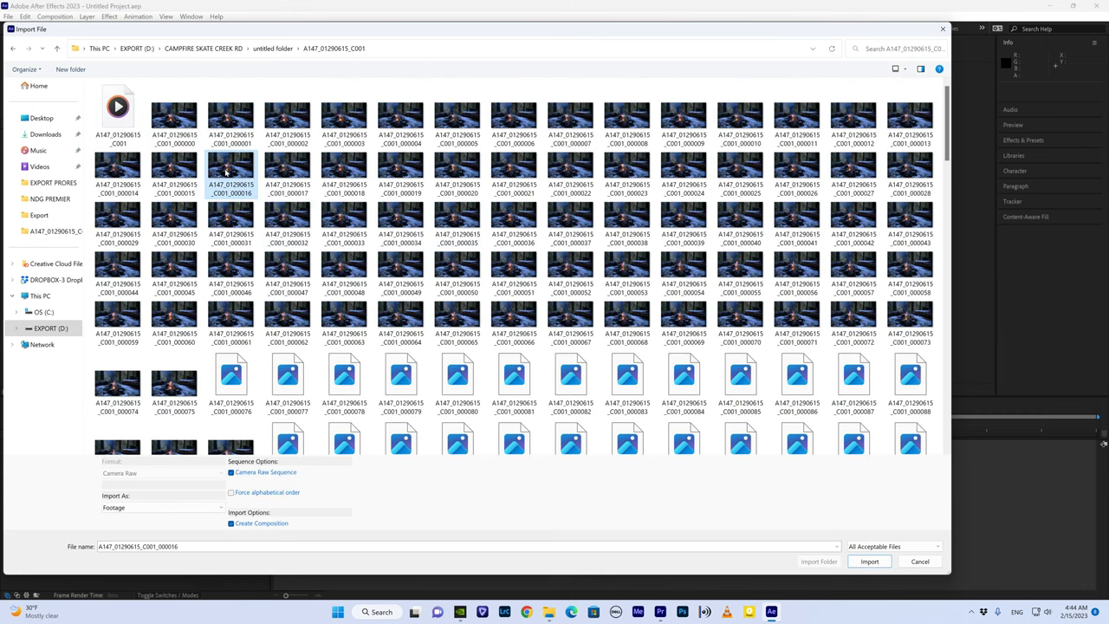
pyautogui.click(326, 172)
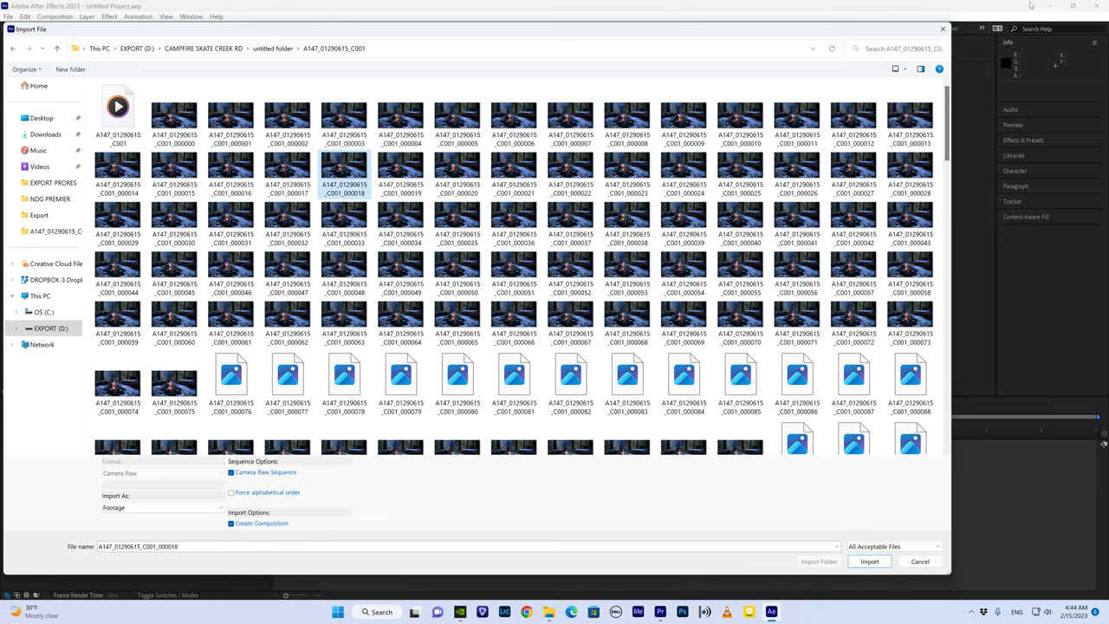
pyautogui.click(943, 29)
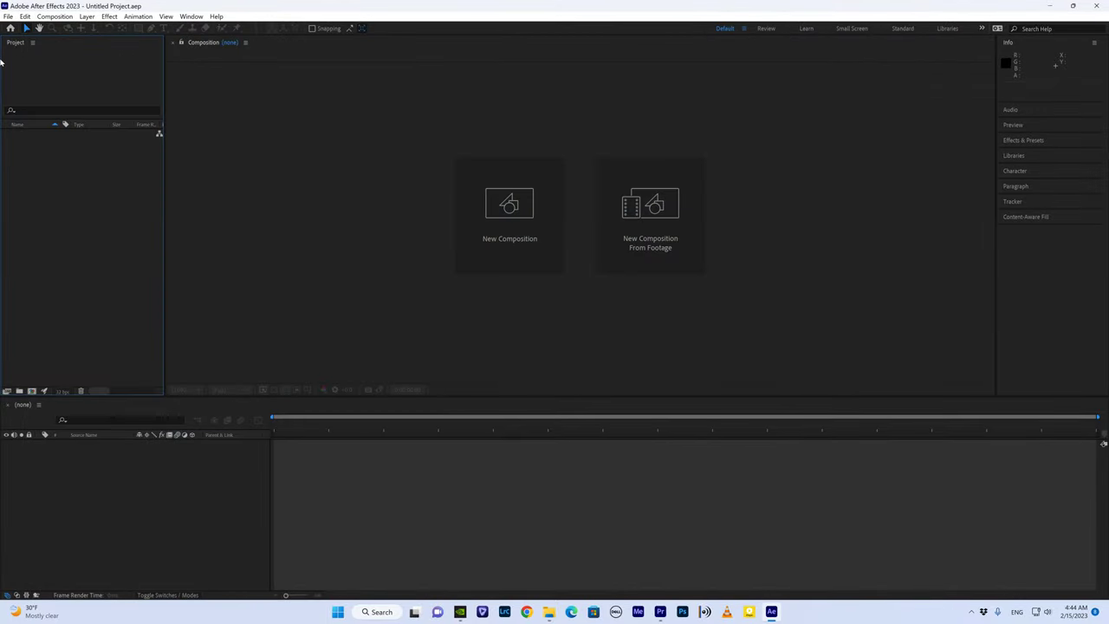
# Step: Import the first C001 DNG frame as a sequence, opening it in Camera Raw
pyautogui.click(7, 16)
pyautogui.moveTo(39, 158)
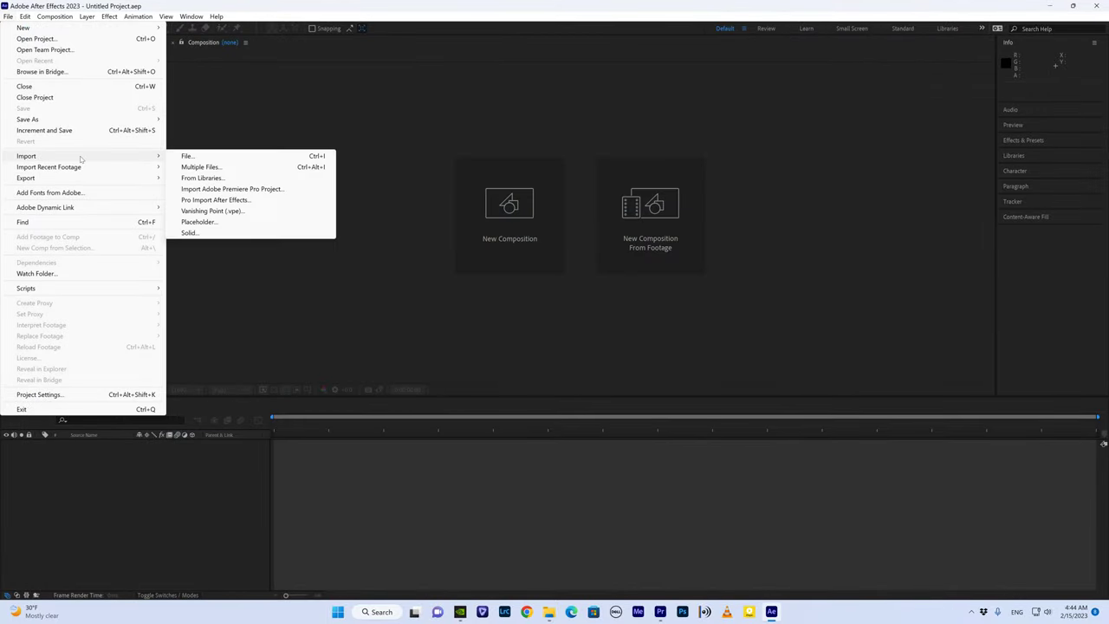
pyautogui.click(265, 158)
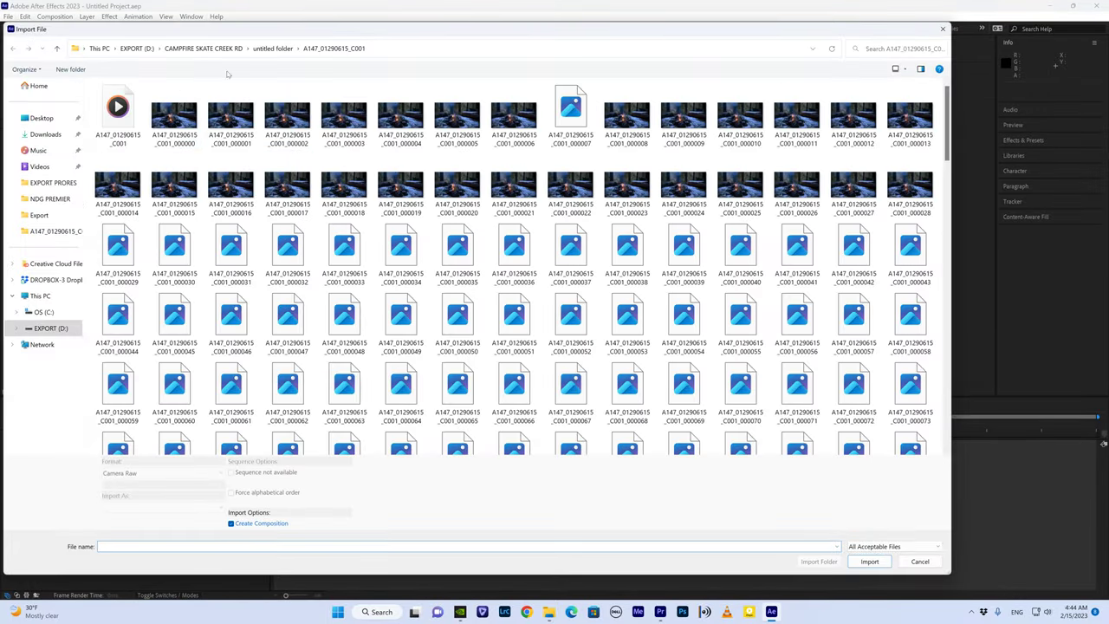
pyautogui.click(272, 48)
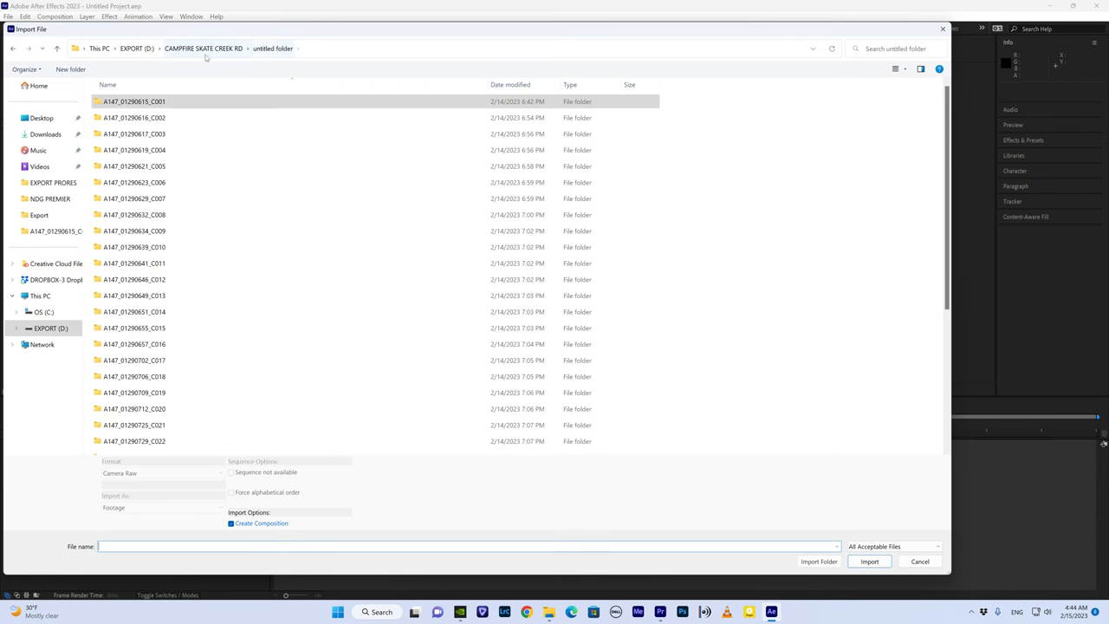
pyautogui.doubleClick(152, 102)
pyautogui.doubleClick(153, 103)
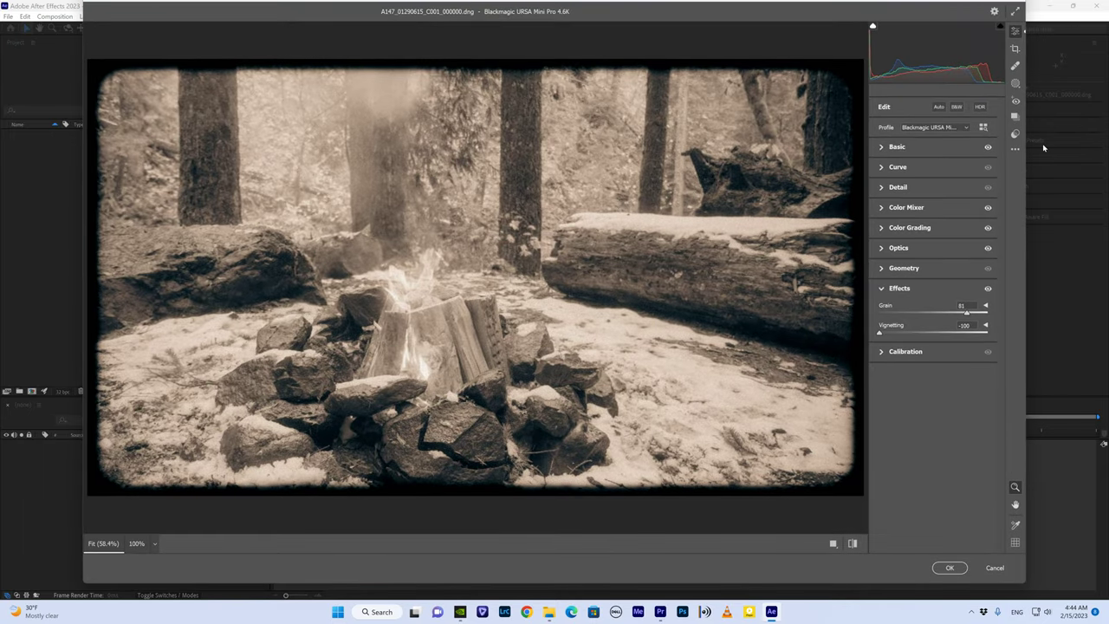
# Step: Reset the Camera Raw settings to default, then cancel and confirm discarding all changes
pyautogui.click(1015, 148)
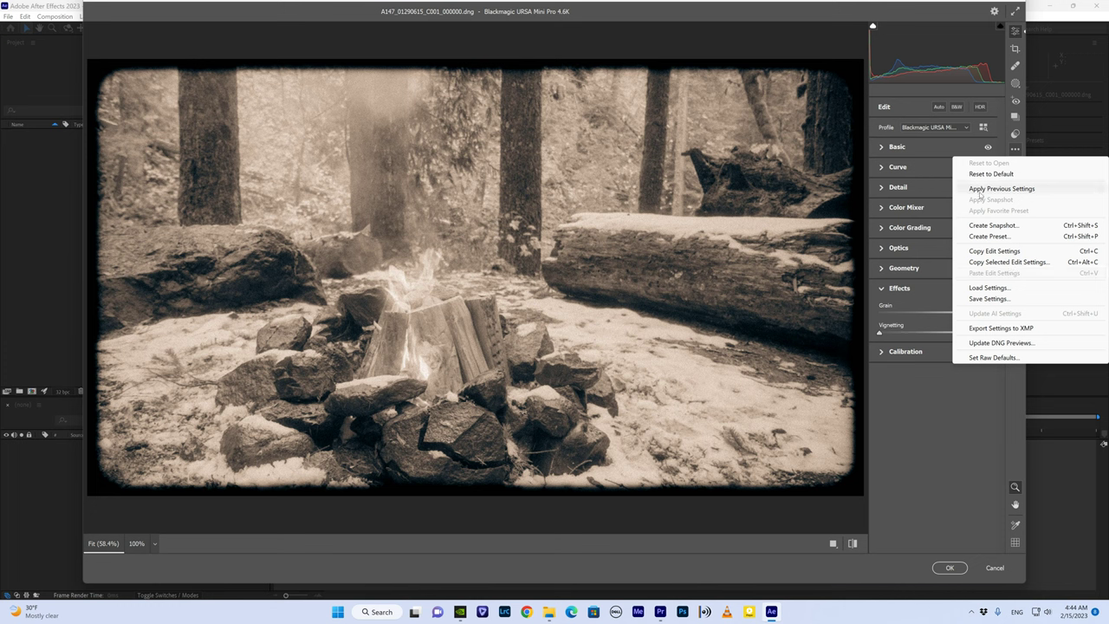
pyautogui.click(979, 189)
pyautogui.click(1015, 148)
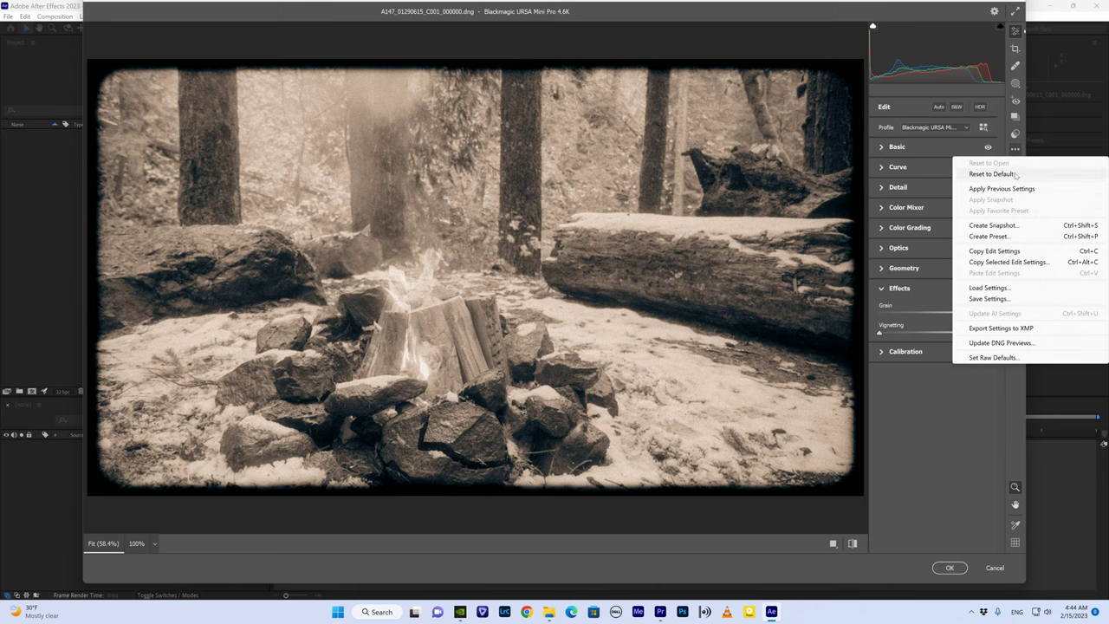
pyautogui.click(992, 174)
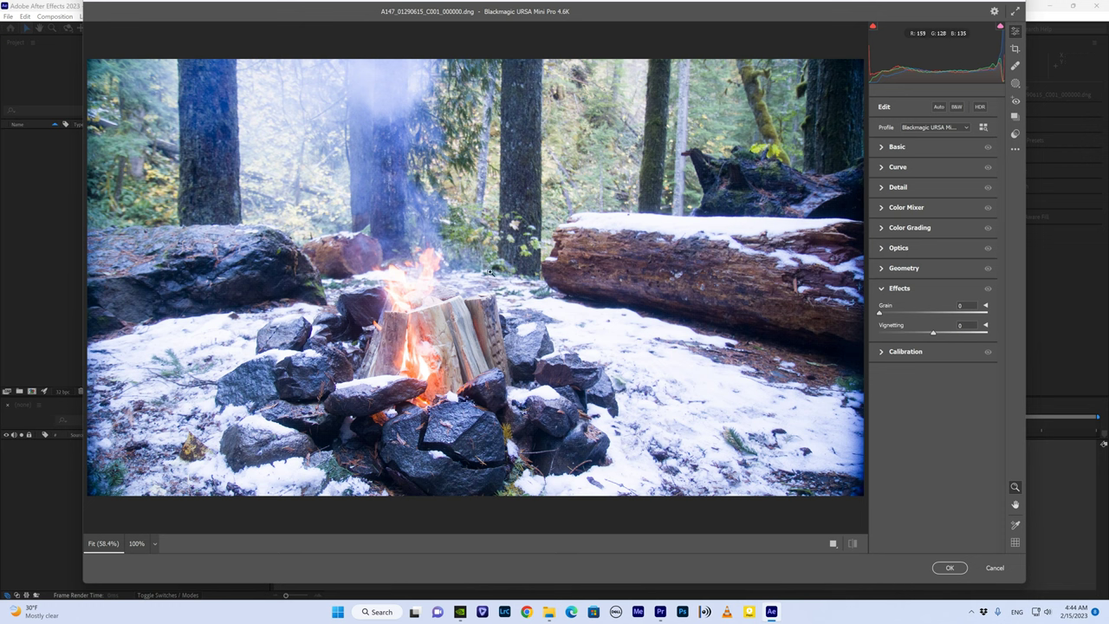
pyautogui.click(1005, 570)
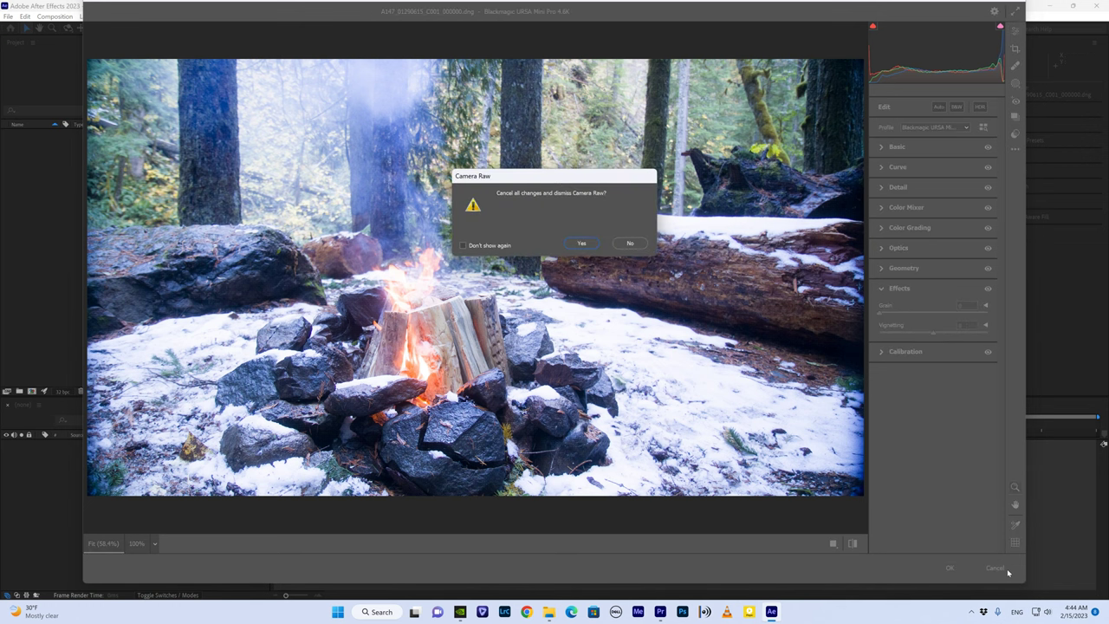
pyautogui.click(591, 248)
# Step: Re-import the C001 DNG sequence starting from frame A147_01290615_C001_000000
pyautogui.click(8, 17)
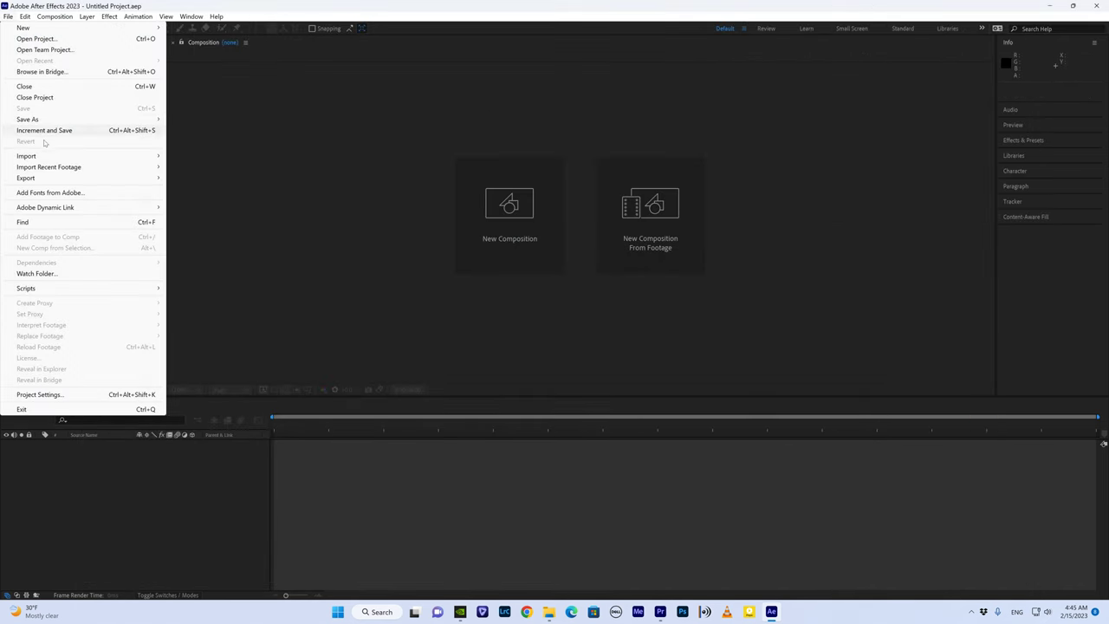
pyautogui.moveTo(47, 158)
pyautogui.click(184, 157)
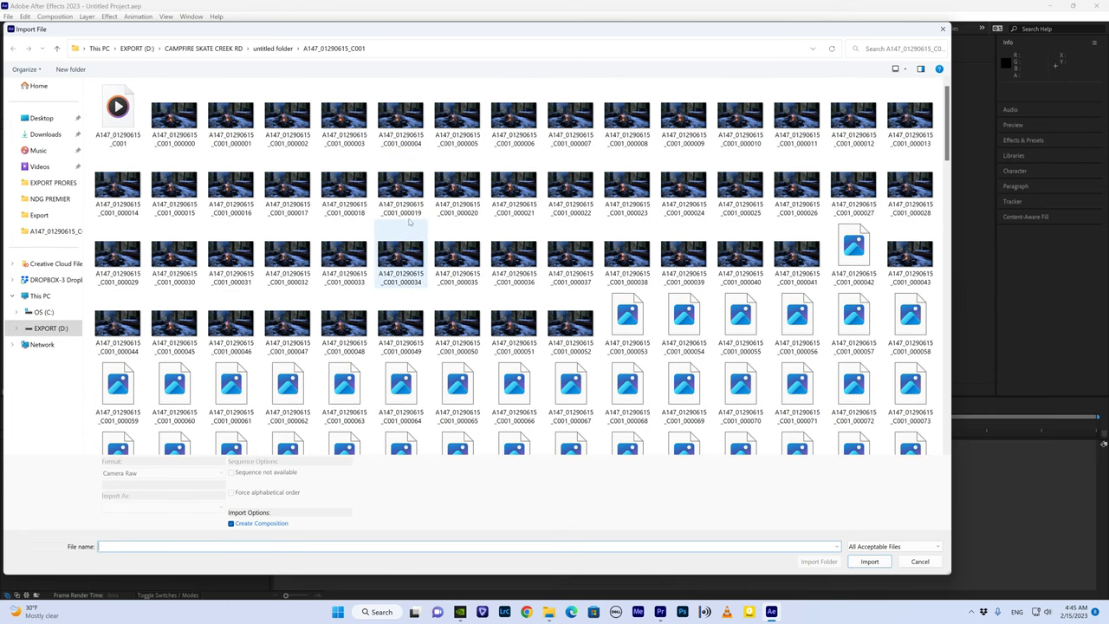
pyautogui.click(174, 117)
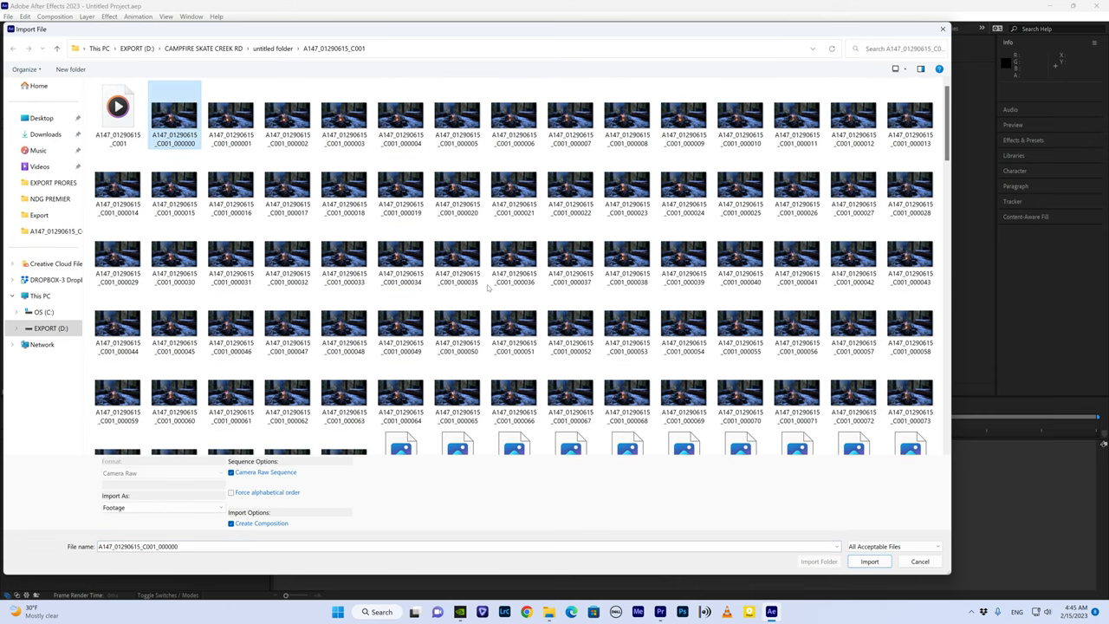
pyautogui.click(459, 260)
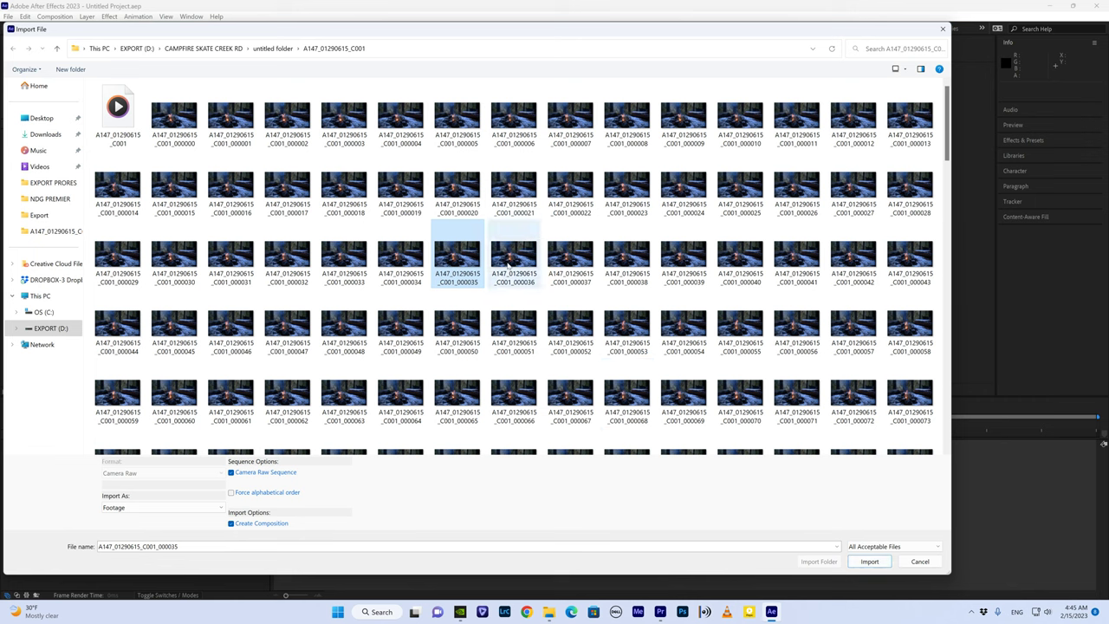
pyautogui.click(509, 264)
pyautogui.click(173, 122)
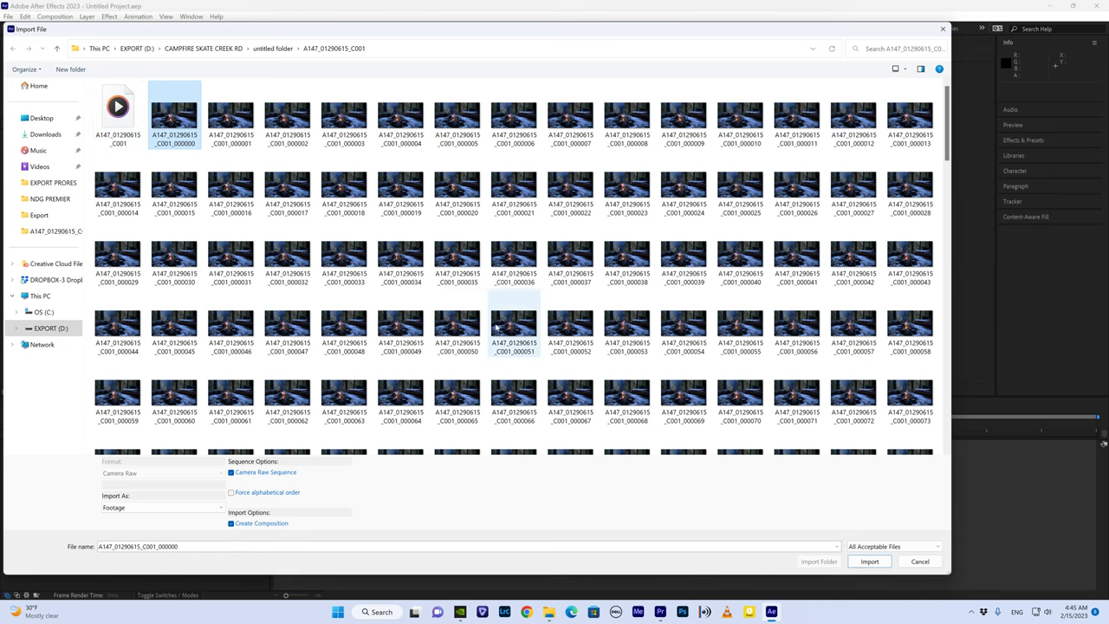
pyautogui.click(869, 561)
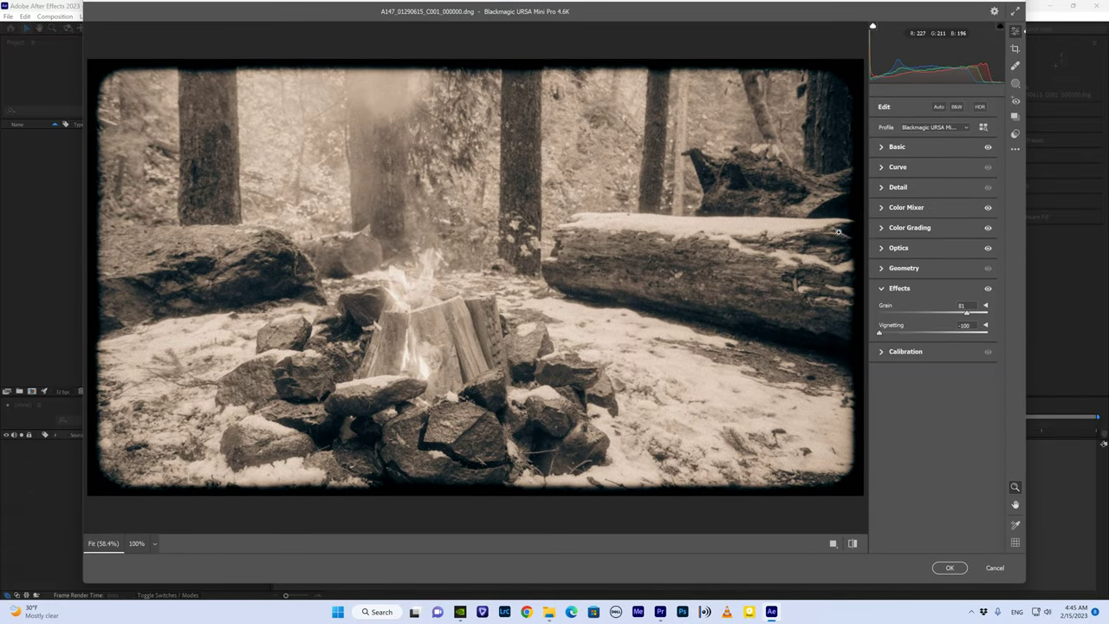
# Step: Reset the Camera Raw settings to default so Grain and Vignetting return to 0
pyautogui.click(1014, 151)
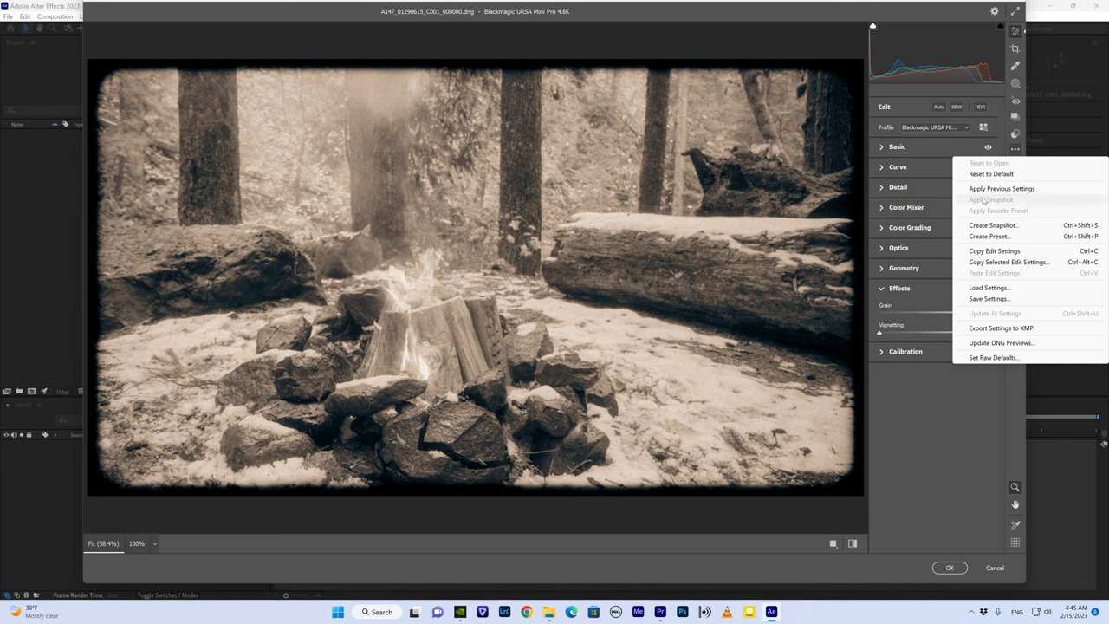
pyautogui.click(971, 173)
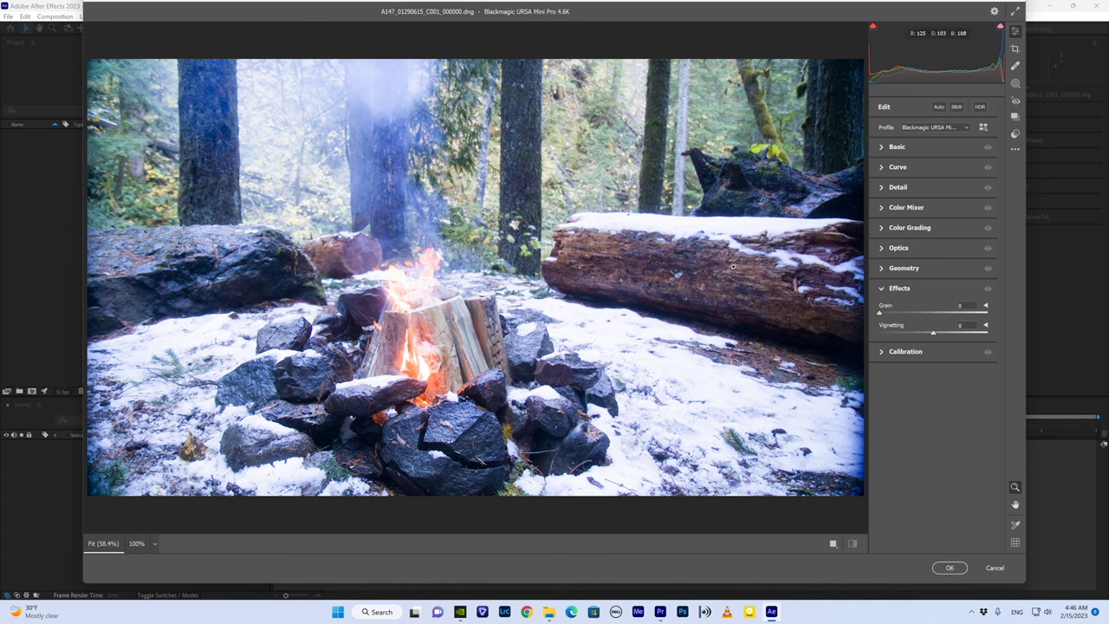
# Step: Expand the Basic section of the Camera Raw Edit panel for frame 000000
pyautogui.click(880, 147)
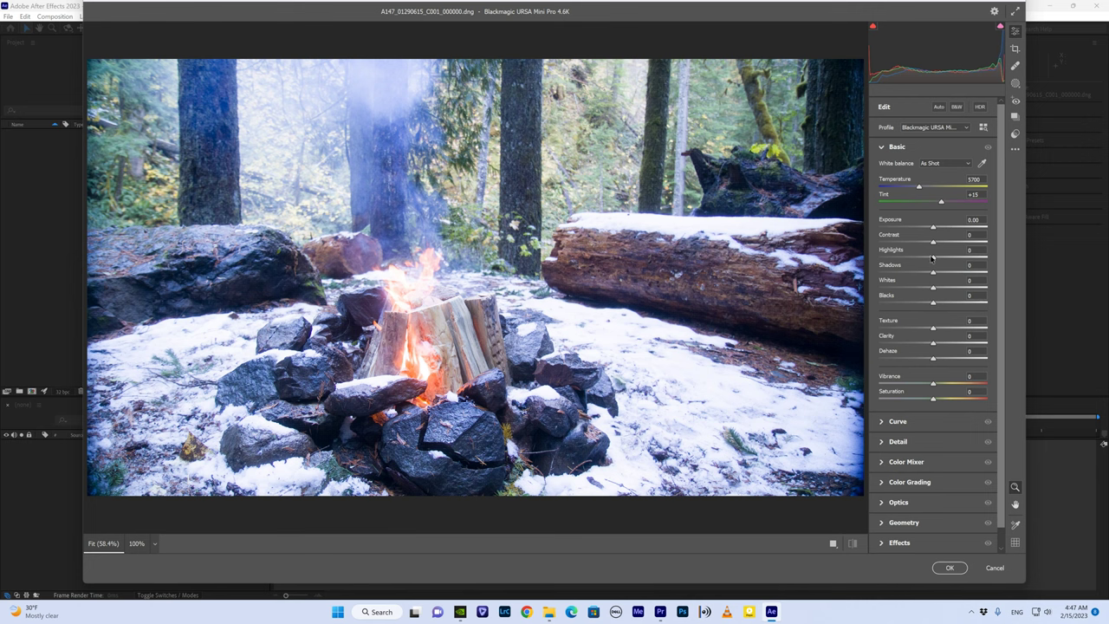
# Step: Pull Highlights and Whites down to -100 and lift Shadows to +100
pyautogui.moveTo(933, 260); pyautogui.dragTo(842, 263)
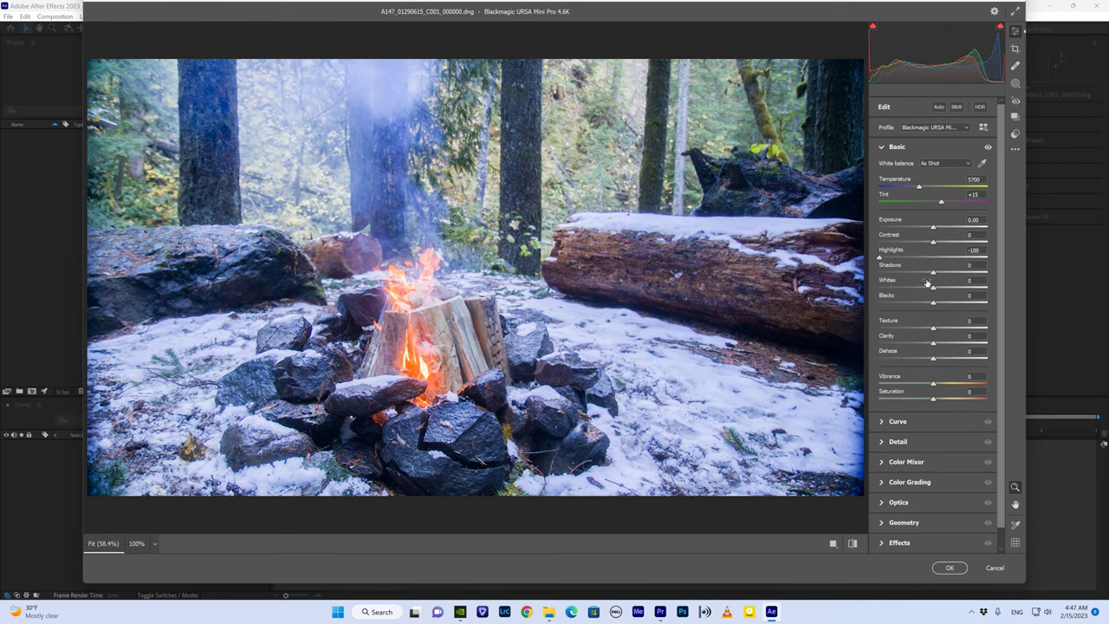
pyautogui.moveTo(935, 273); pyautogui.dragTo(1106, 279)
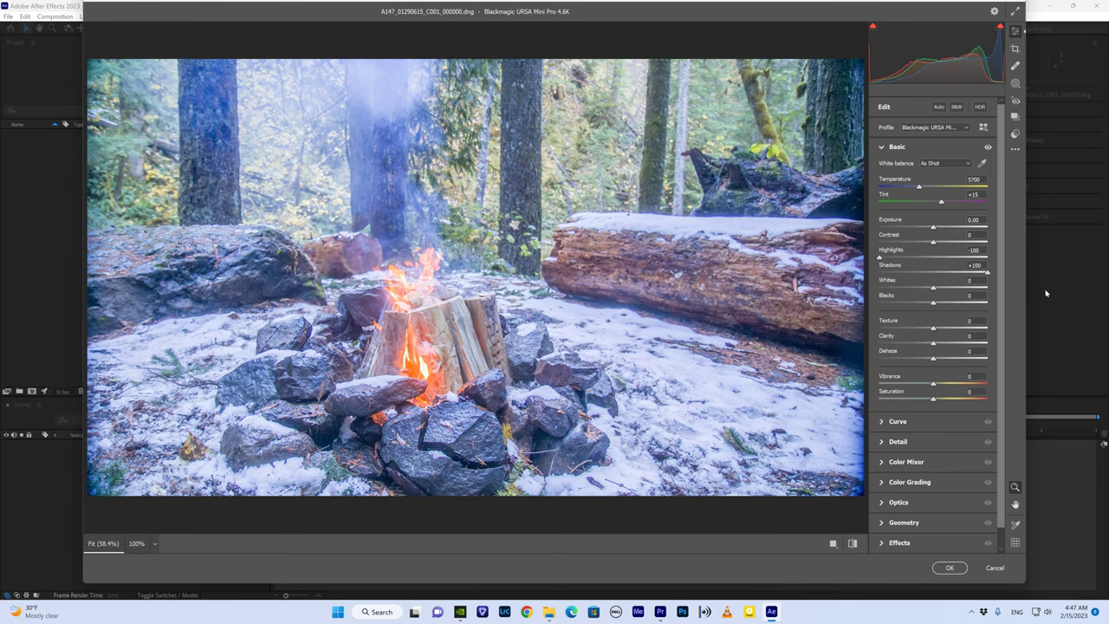
pyautogui.moveTo(937, 289); pyautogui.dragTo(715, 277)
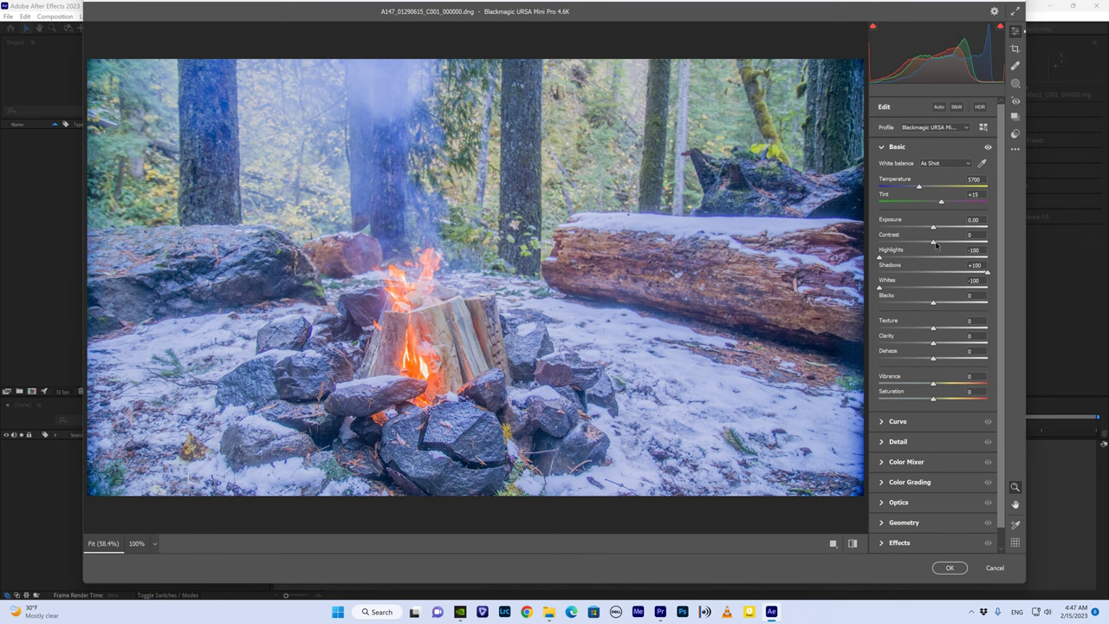
# Step: Set Contrast to +62, Saturation to +13, Tint to +5 and Exposure to -0.55
pyautogui.moveTo(936, 245); pyautogui.dragTo(962, 245)
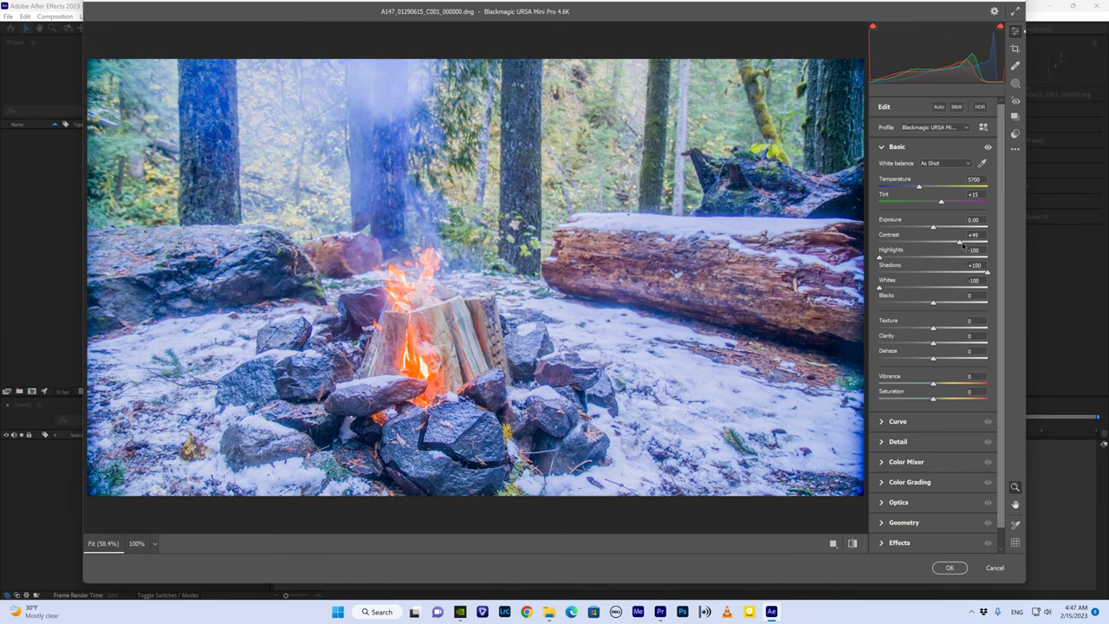
pyautogui.moveTo(933, 399); pyautogui.dragTo(940, 384)
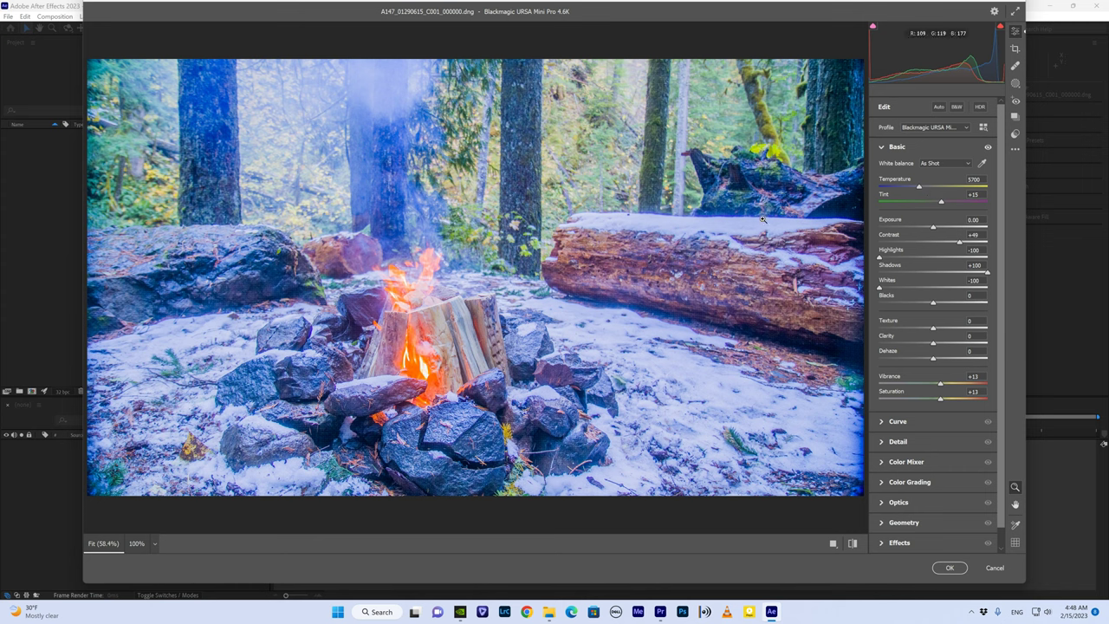
pyautogui.click(942, 202)
pyautogui.moveTo(939, 202); pyautogui.dragTo(934, 206)
pyautogui.moveTo(959, 242); pyautogui.dragTo(968, 244)
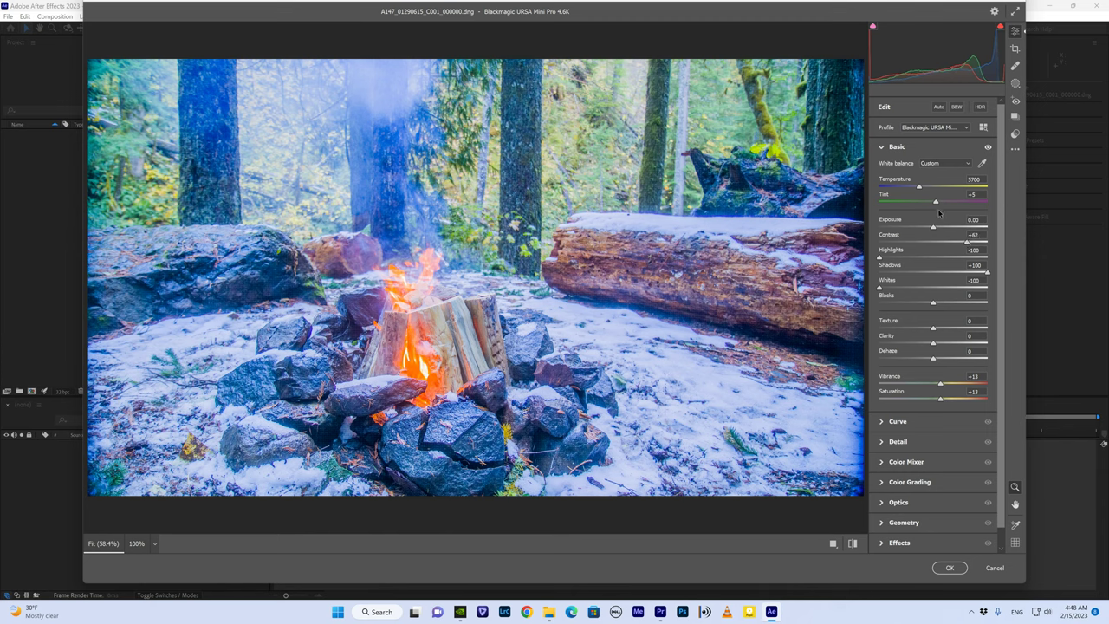
pyautogui.moveTo(935, 227); pyautogui.dragTo(927, 234)
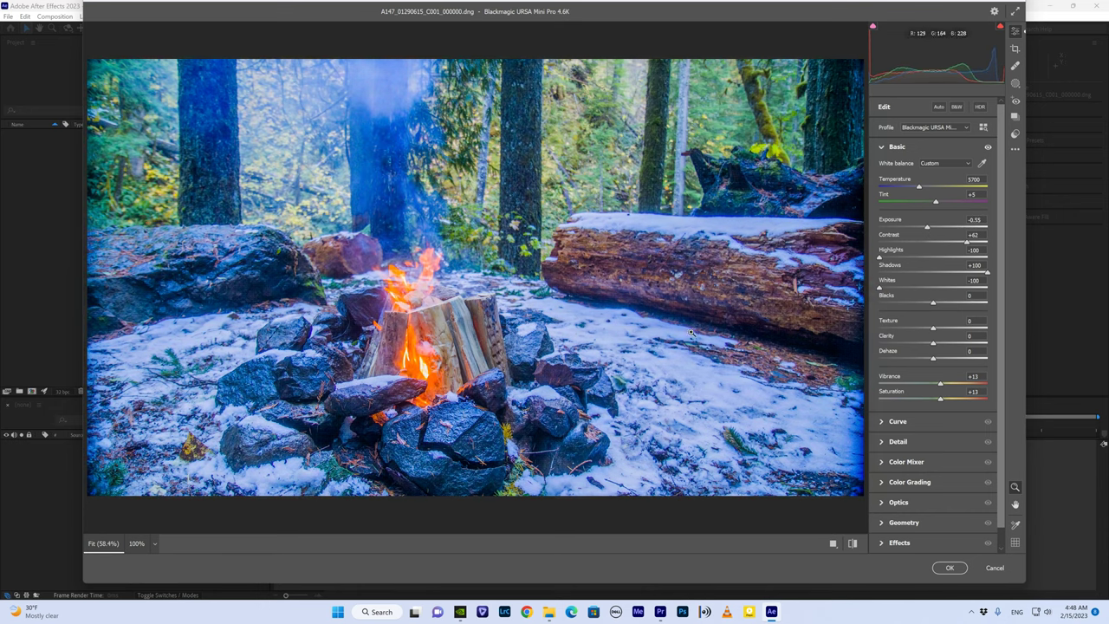
# Step: Lower Sharpening in the Detail section from 40 to 25, then return to the Basic section
pyautogui.click(881, 443)
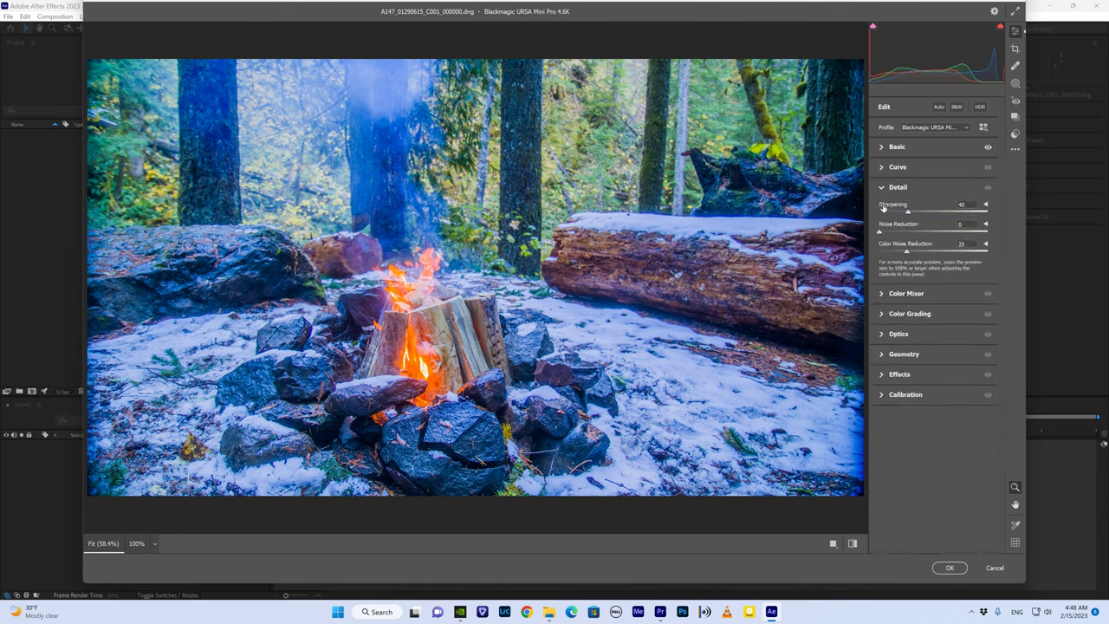
pyautogui.click(967, 203)
pyautogui.write('25')
pyautogui.click(895, 191)
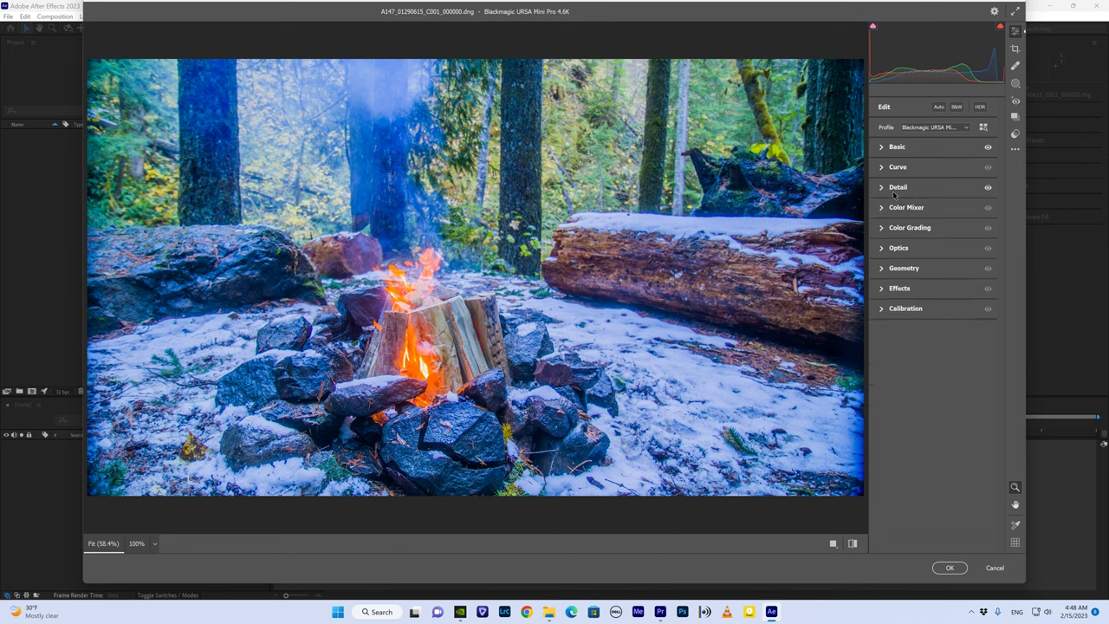
pyautogui.click(886, 189)
pyautogui.click(886, 189)
pyautogui.click(881, 148)
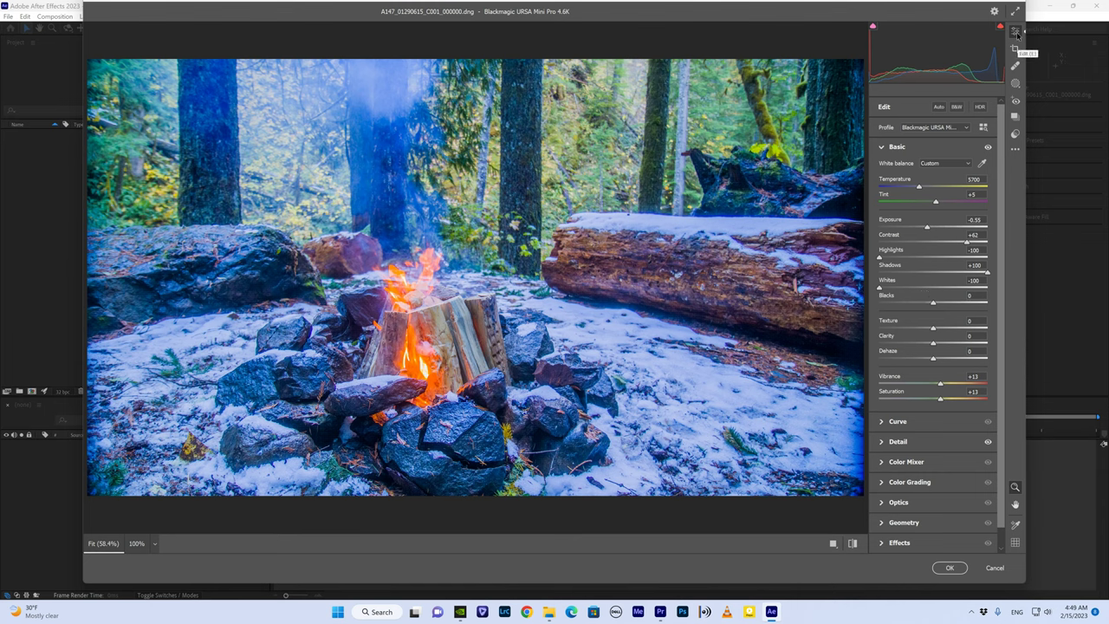
# Step: Save the current raw grade as the preset BASIC COLOR and confirm Camera Raw
pyautogui.click(1015, 148)
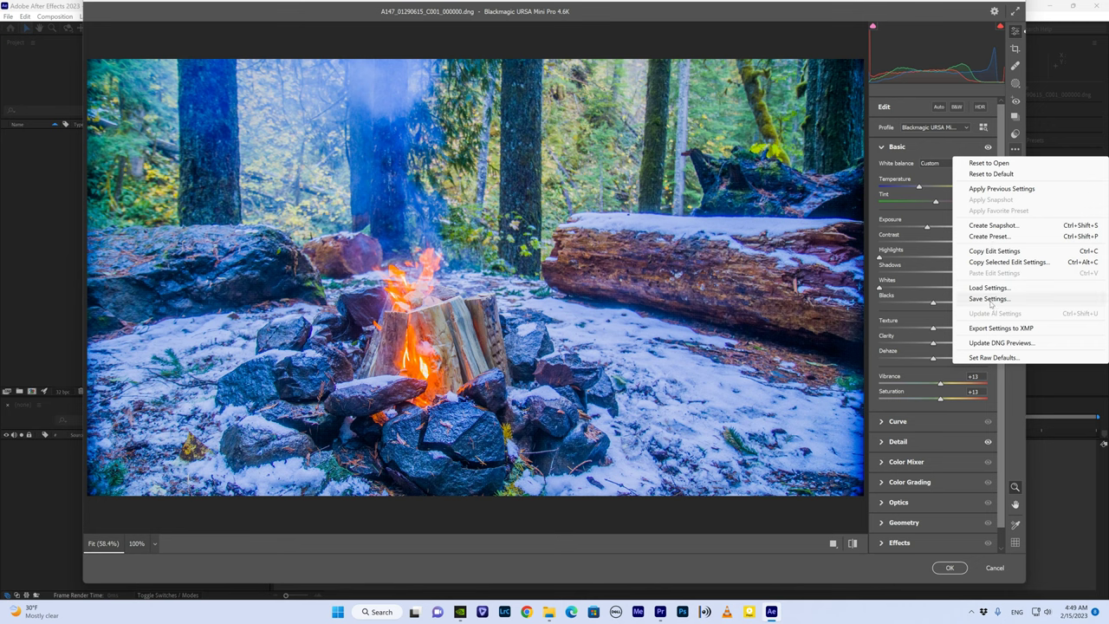
pyautogui.click(1023, 420)
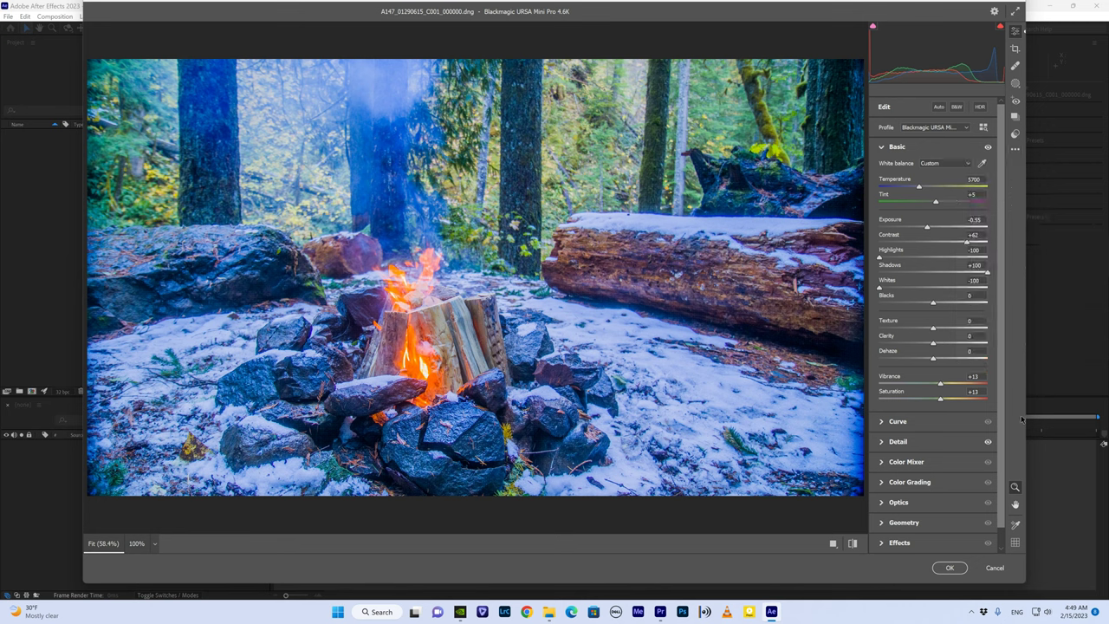
pyautogui.click(1017, 150)
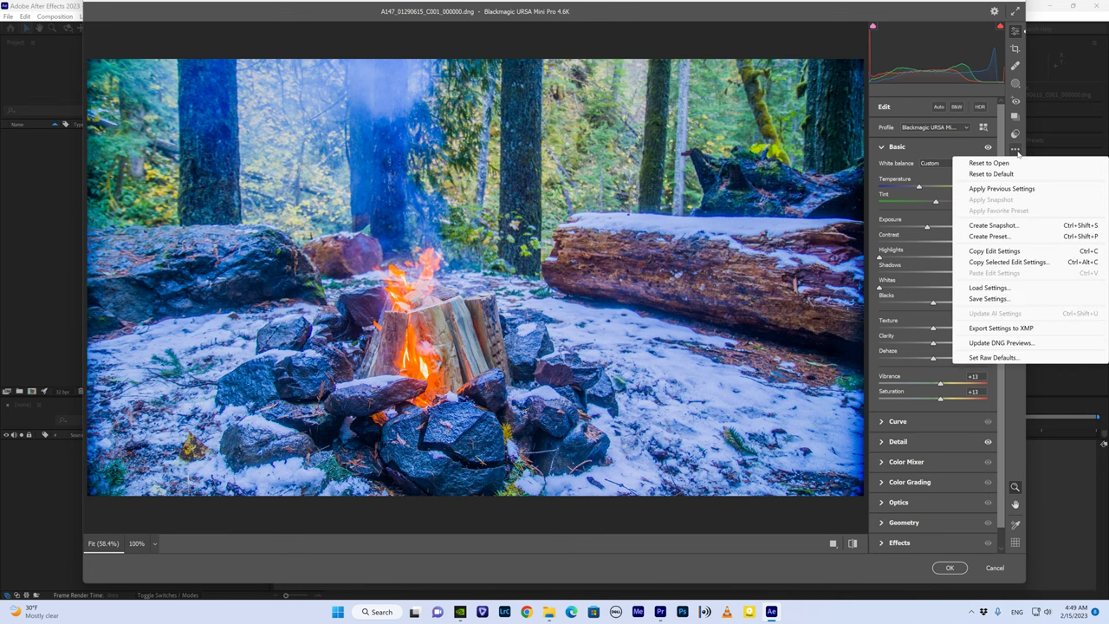
pyautogui.click(989, 236)
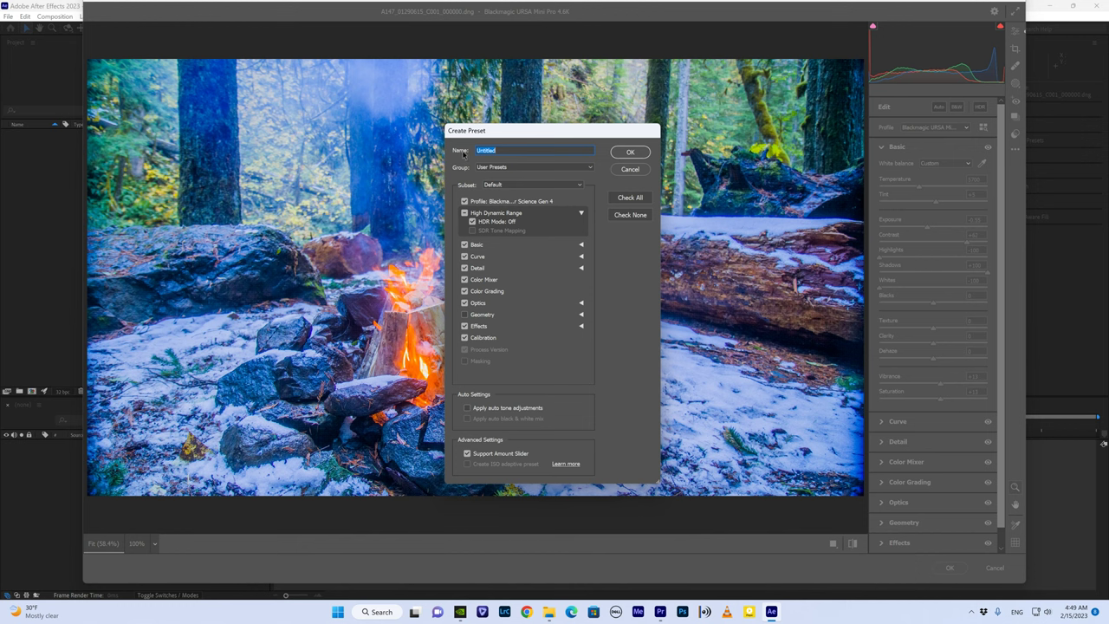
pyautogui.write('V')
pyautogui.press('BackSpace')
pyautogui.write('BASIC COLOR')
pyautogui.click(630, 151)
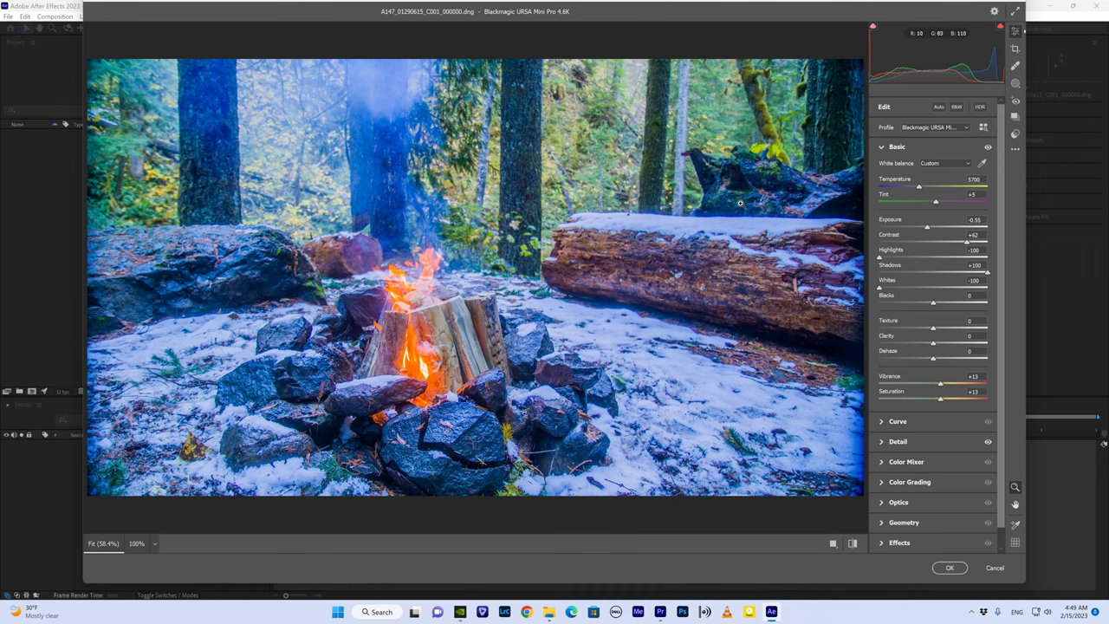
pyautogui.click(948, 569)
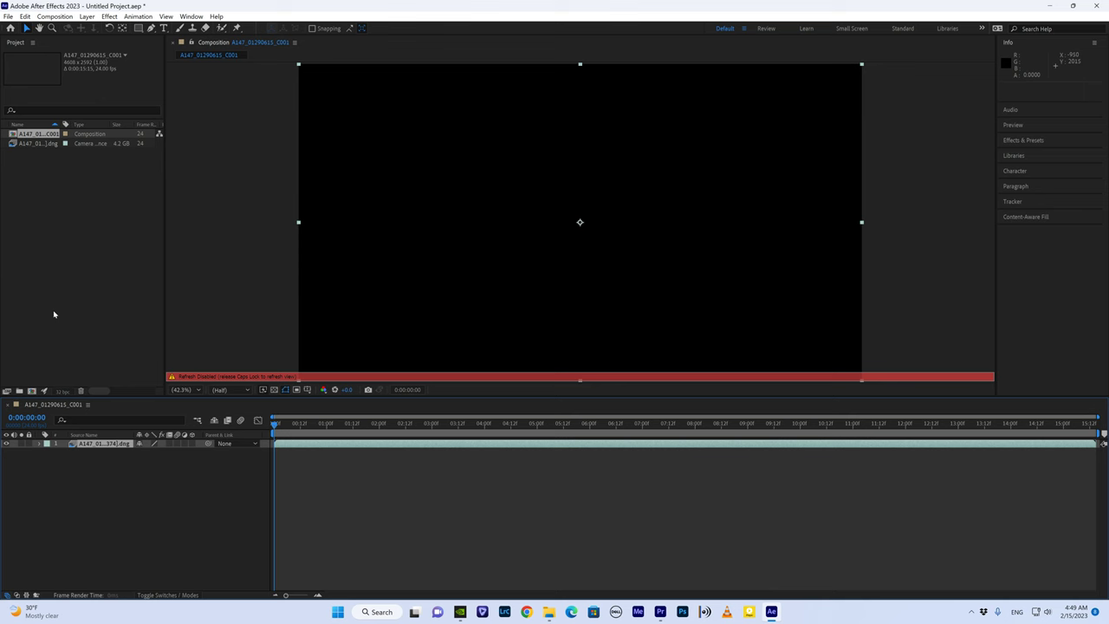
# Step: Re-enable viewer refresh with Caps Lock and check frames at 0:00:04:20 and 0:00:09:02
pyautogui.press('capslock')
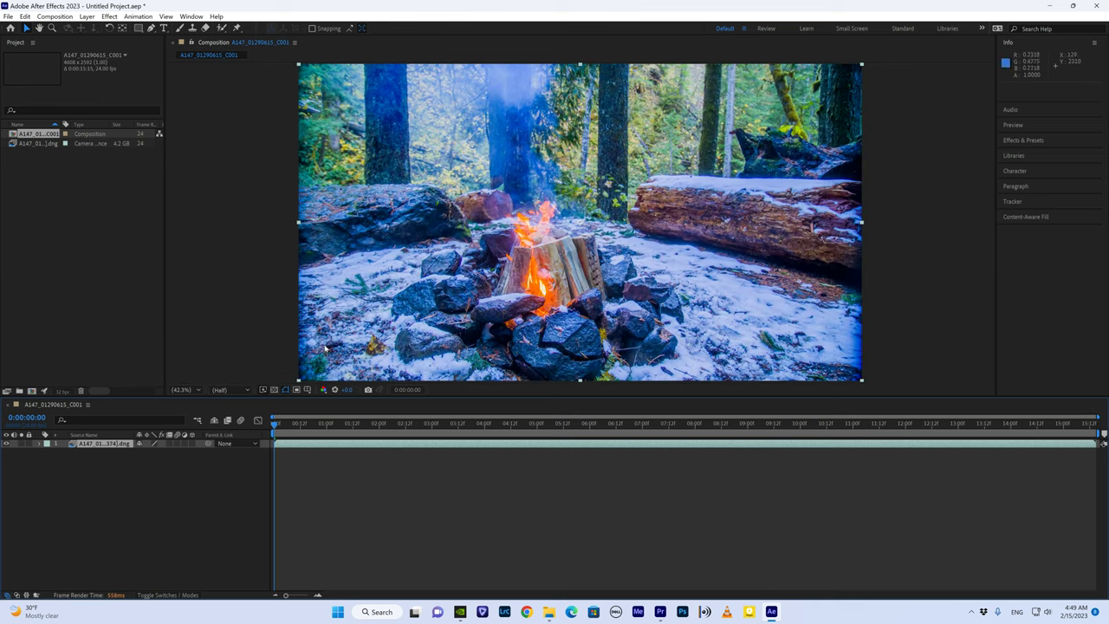
pyautogui.click(531, 423)
pyautogui.click(751, 423)
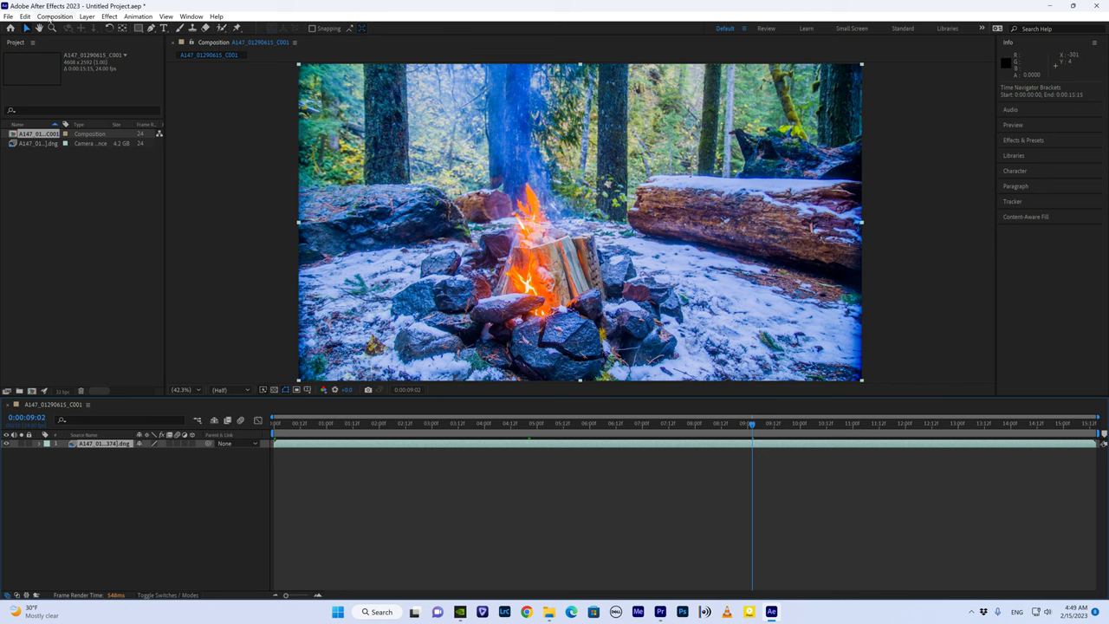
# Step: Look through the File menu for the export commands
pyautogui.click(8, 16)
pyautogui.moveTo(56, 22)
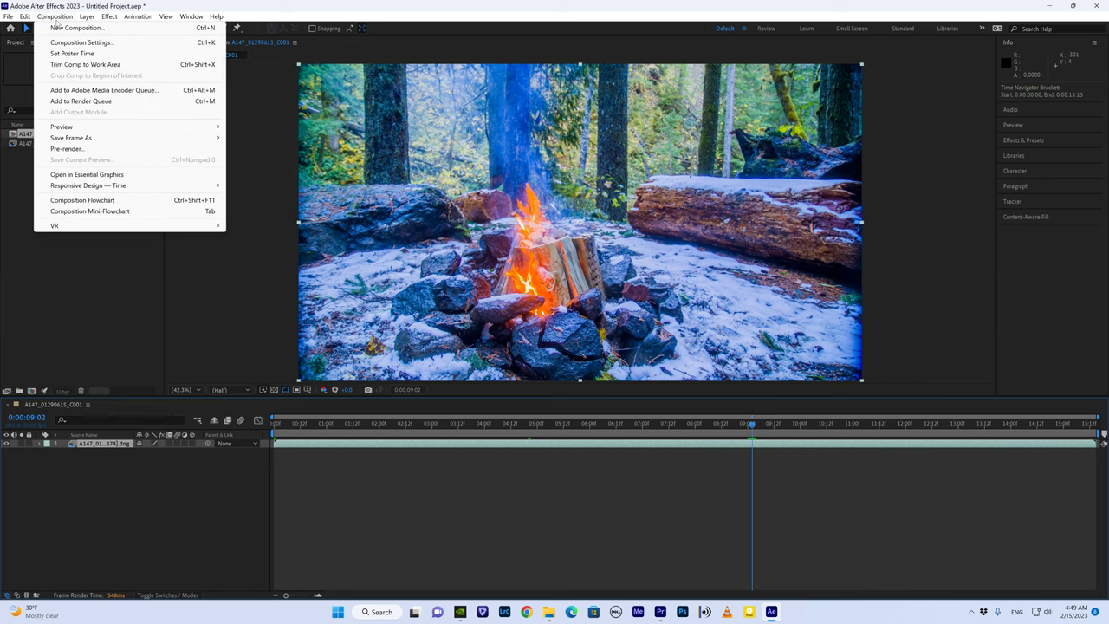
pyautogui.moveTo(10, 19)
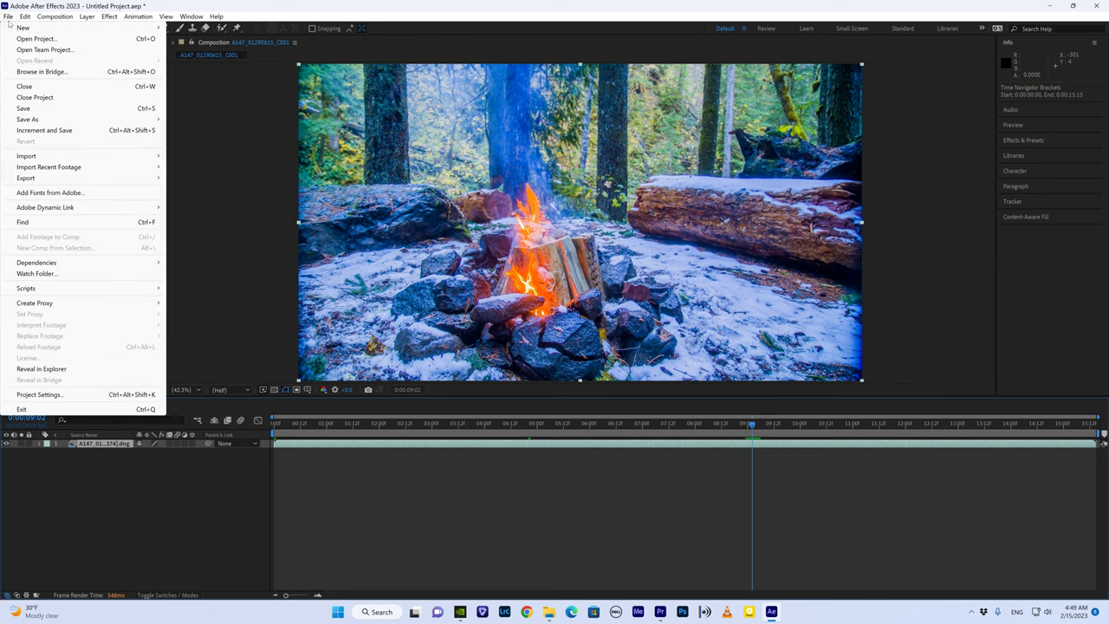
# Step: Add the composition to the Adobe Media Encoder queue and view its export settings
pyautogui.moveTo(43, 180)
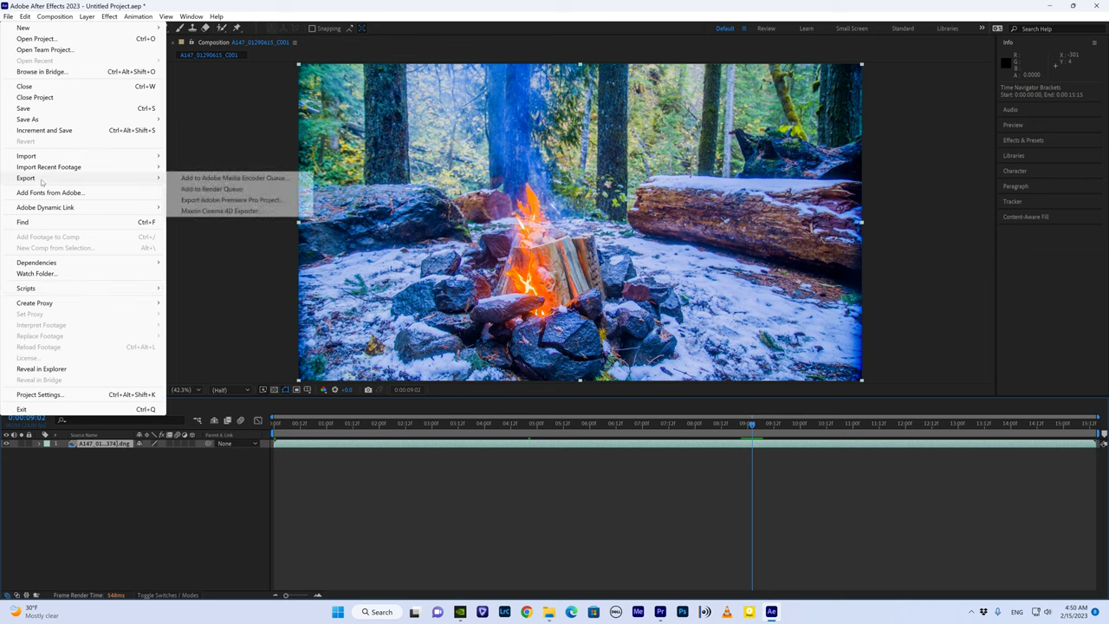
pyautogui.click(244, 179)
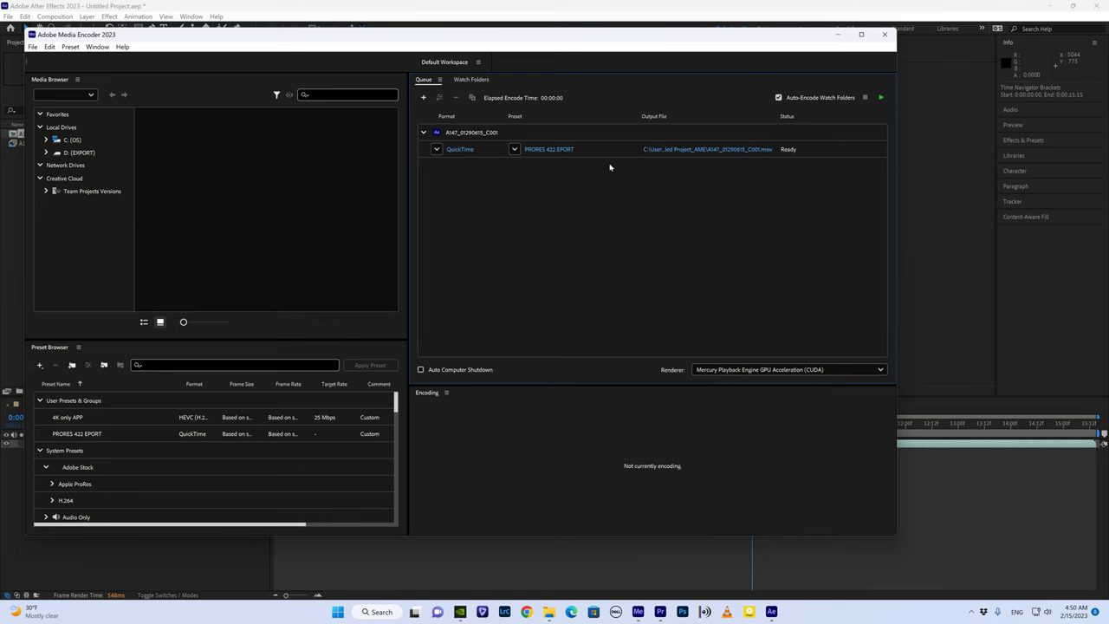
pyautogui.click(539, 149)
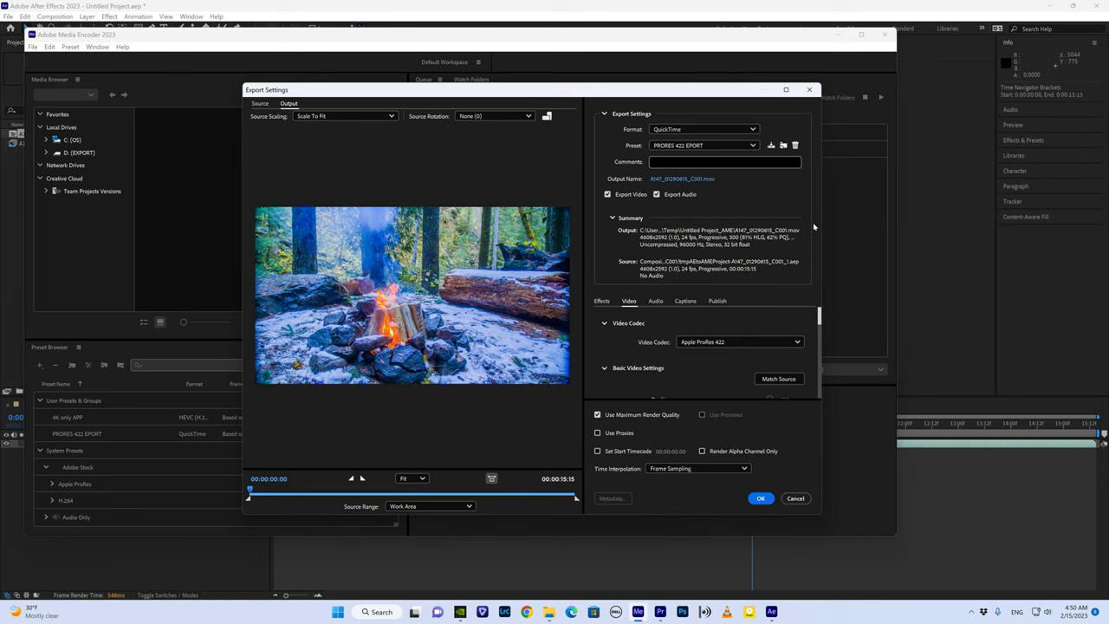
pyautogui.moveTo(820, 514); pyautogui.dragTo(850, 548)
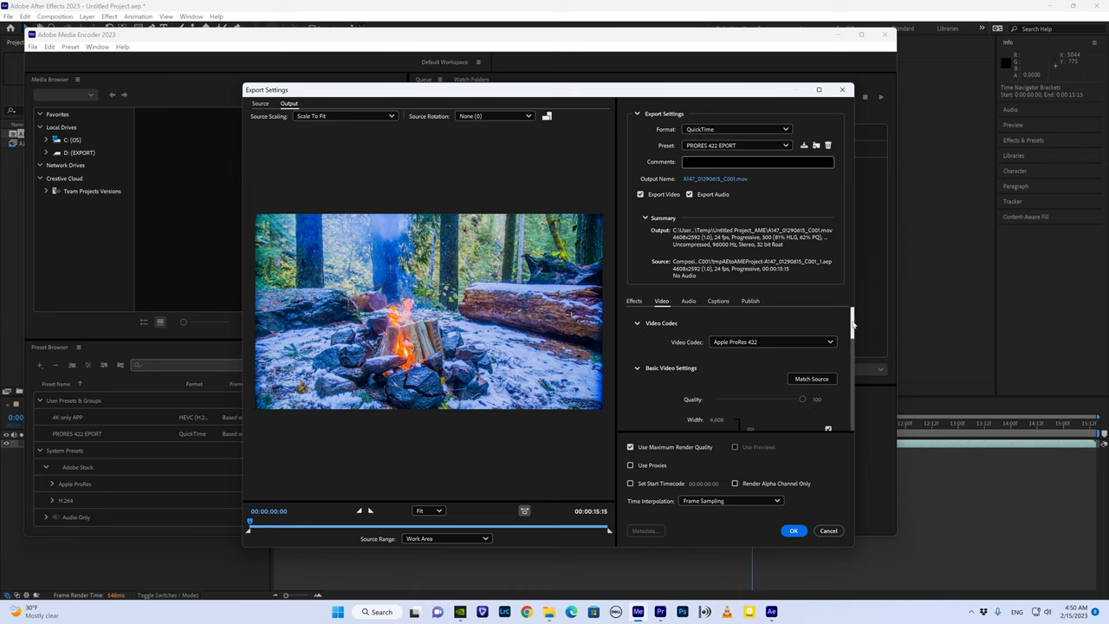
pyautogui.moveTo(853, 324); pyautogui.dragTo(852, 342)
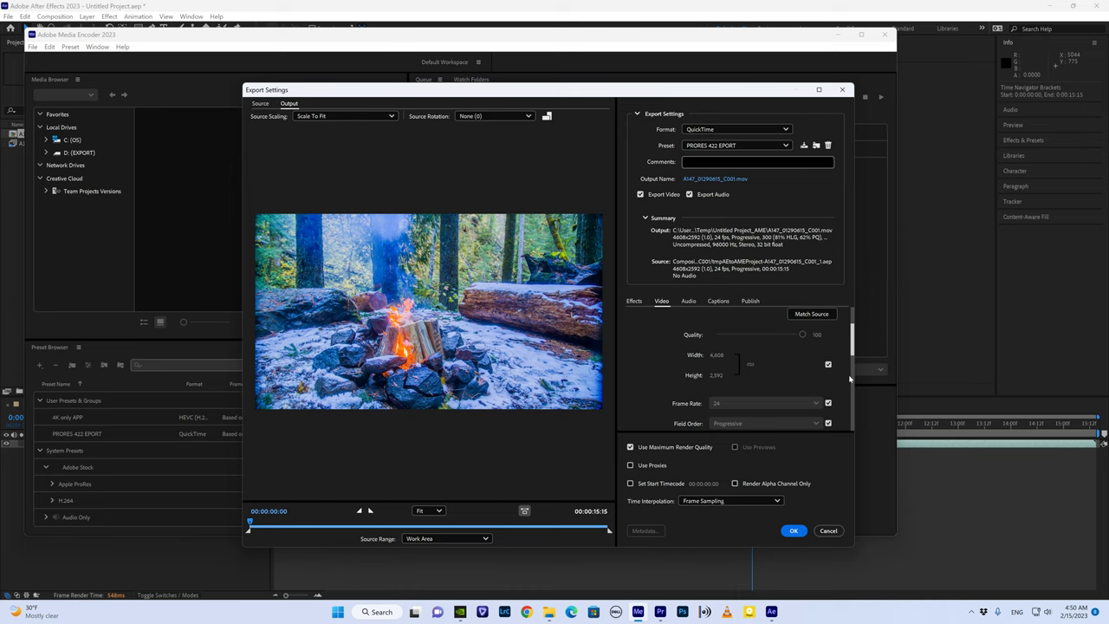
pyautogui.scroll(-3, 850, 377)
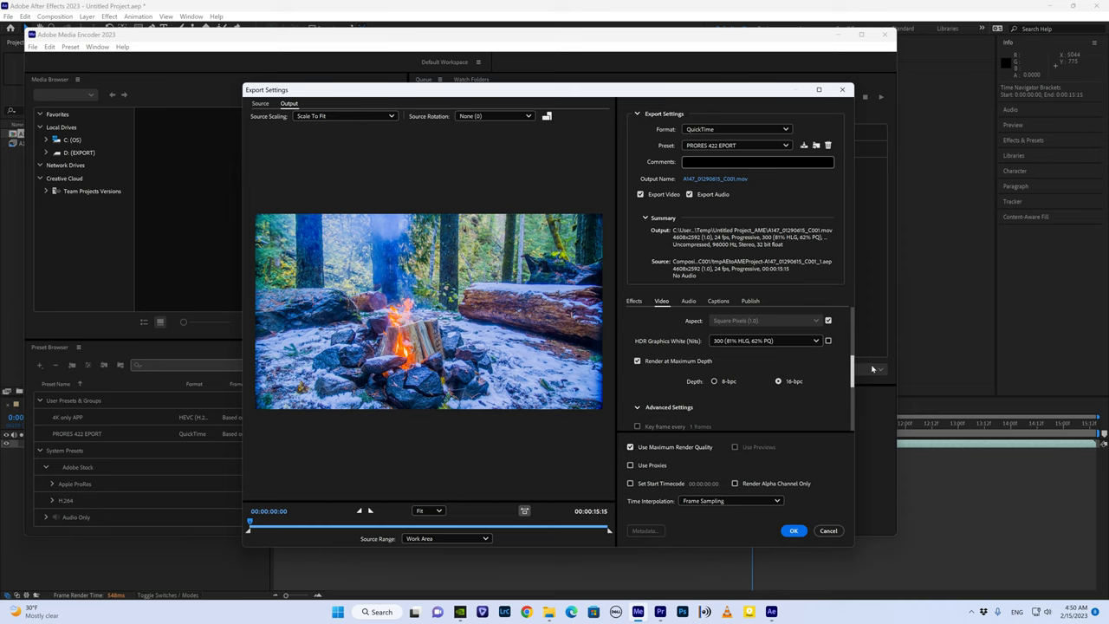
pyautogui.scroll(-3, 845, 408)
pyautogui.scroll(-2, 842, 416)
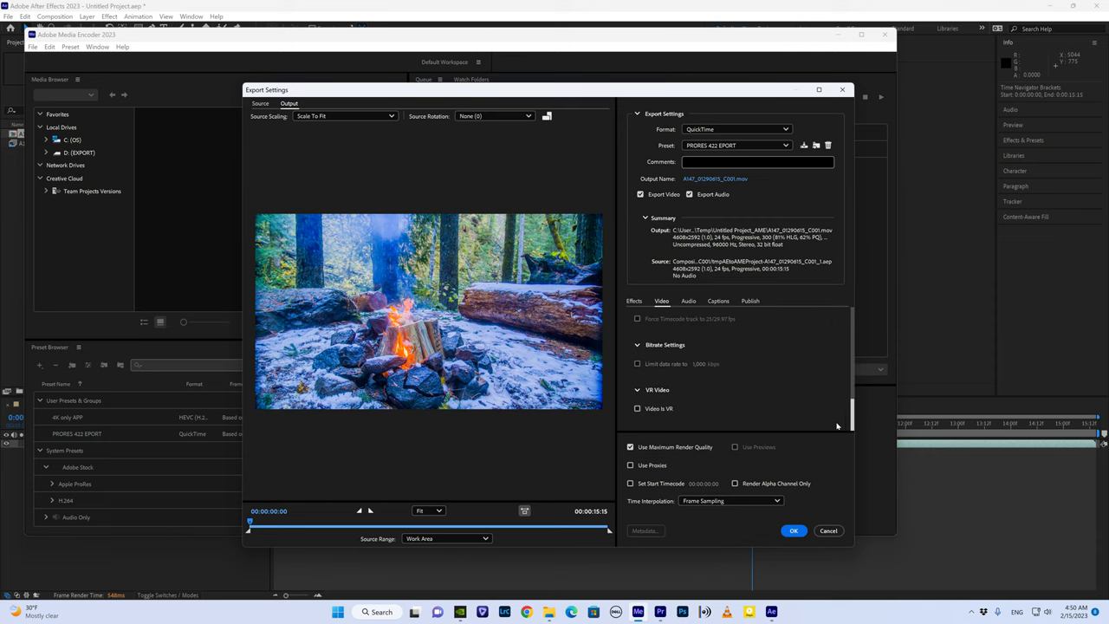
pyautogui.click(793, 530)
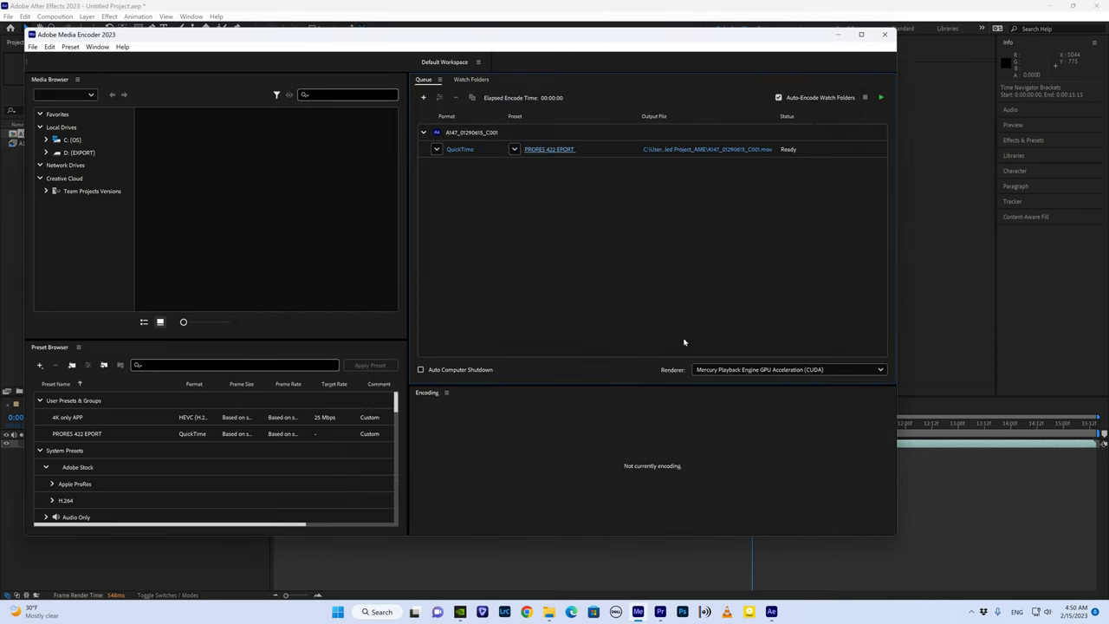
pyautogui.click(549, 151)
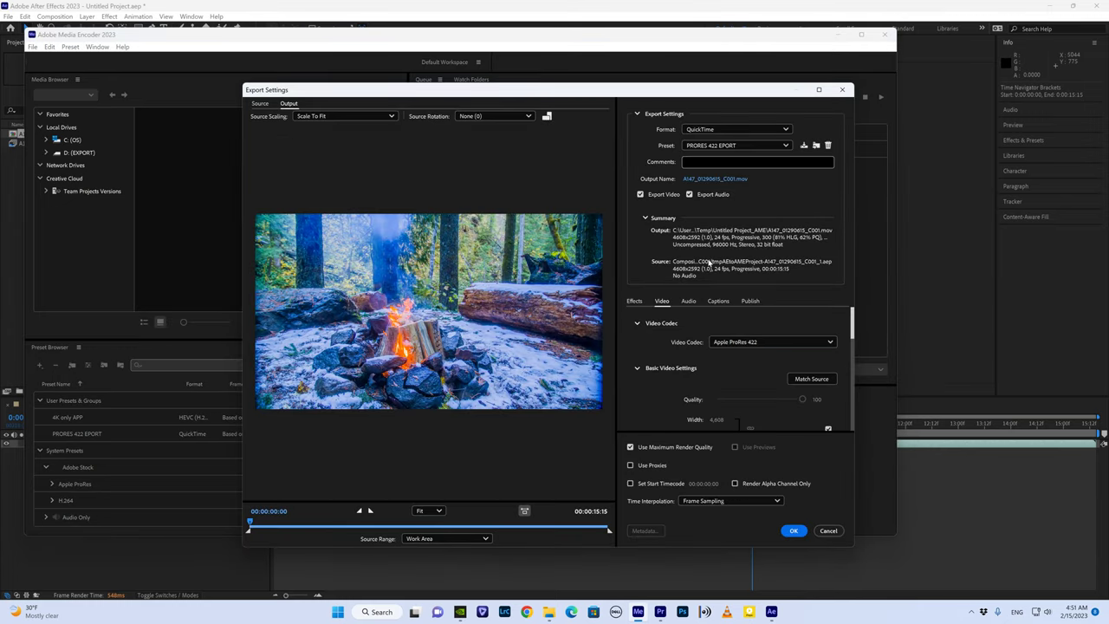
pyautogui.click(792, 530)
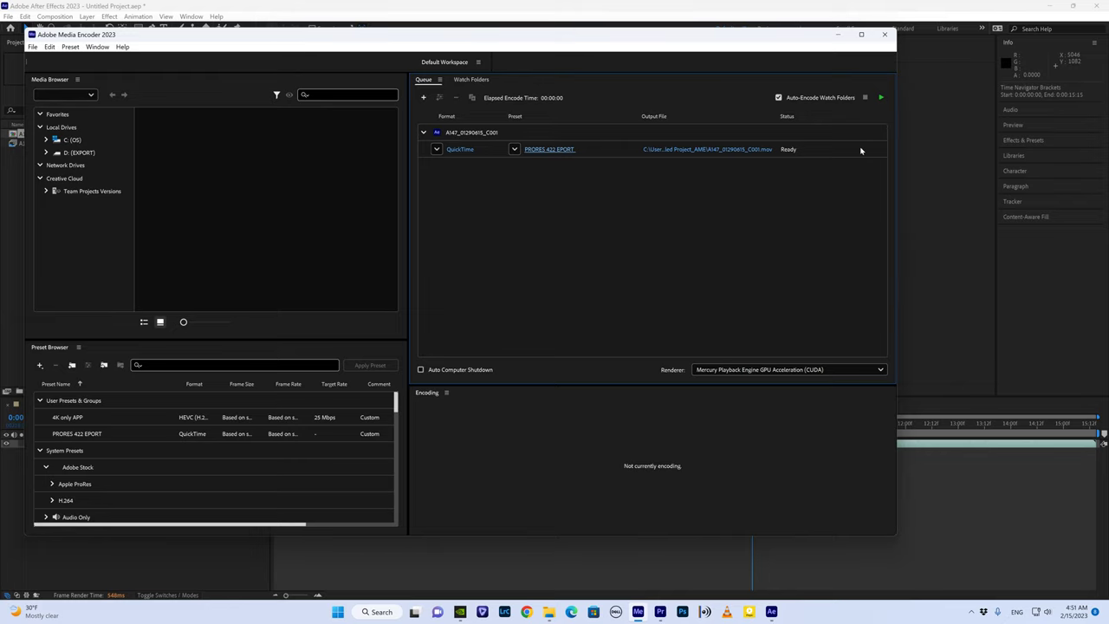
pyautogui.click(109, 564)
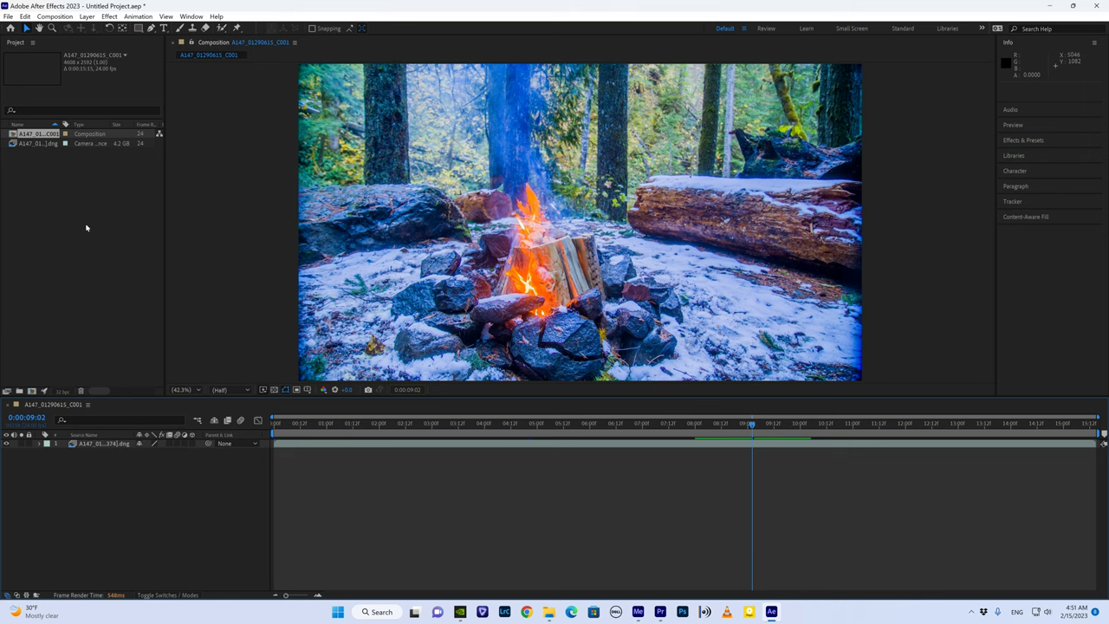
# Step: Import the clip's WAV audio file into the project via File > Import > File
pyautogui.click(9, 17)
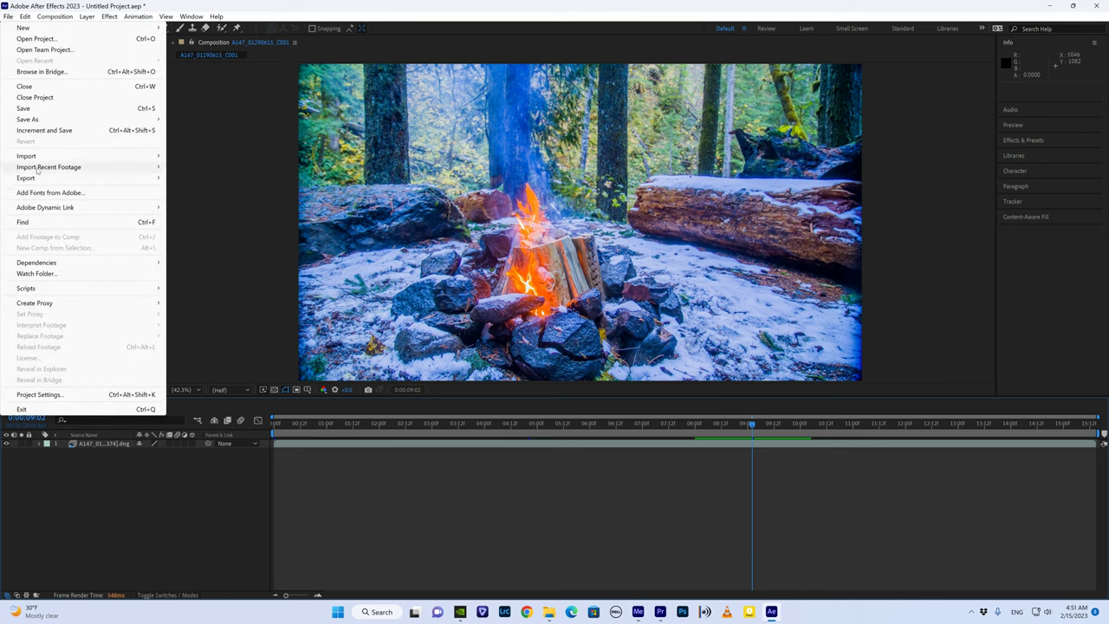
pyautogui.moveTo(38, 158)
pyautogui.click(173, 156)
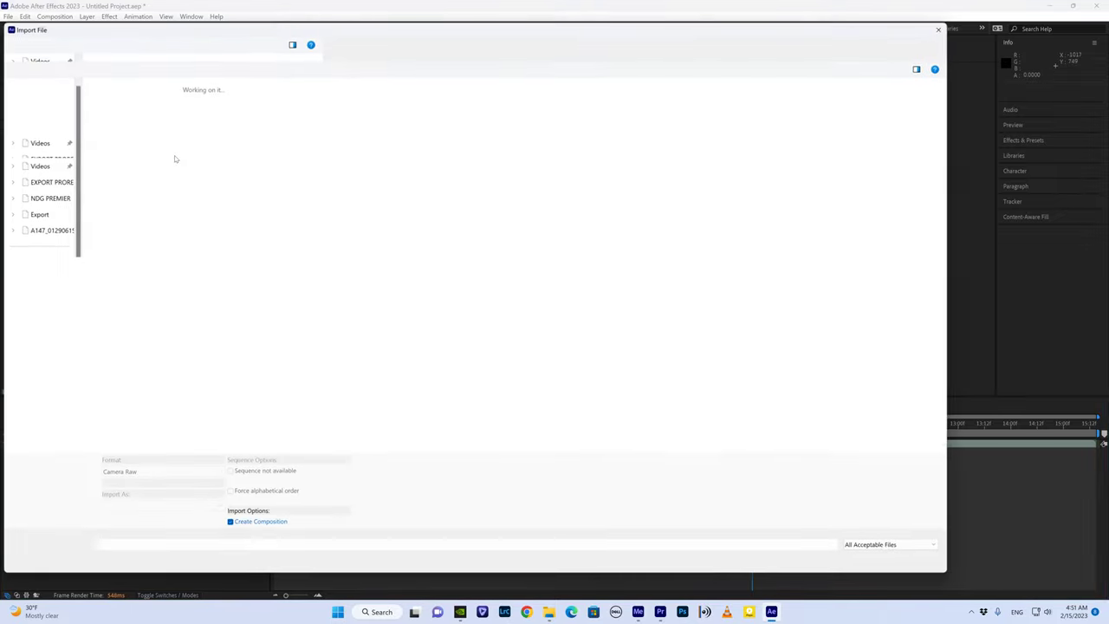
pyautogui.doubleClick(118, 108)
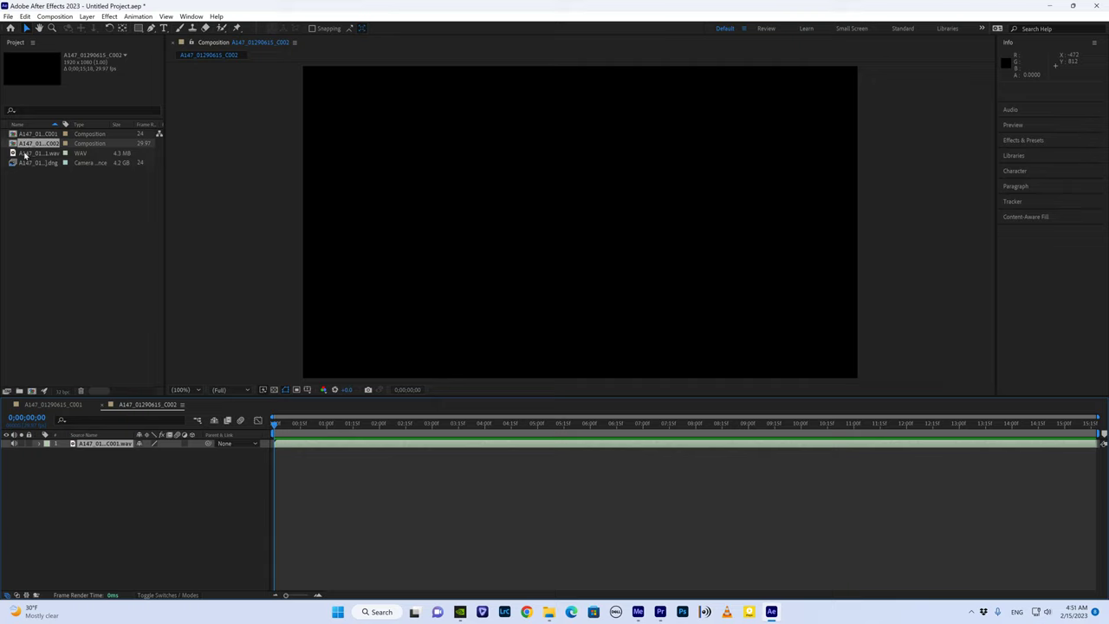
# Step: Create composition C003 from the WAV audio, then undo its creation
pyautogui.moveTo(26, 155); pyautogui.dragTo(32, 392)
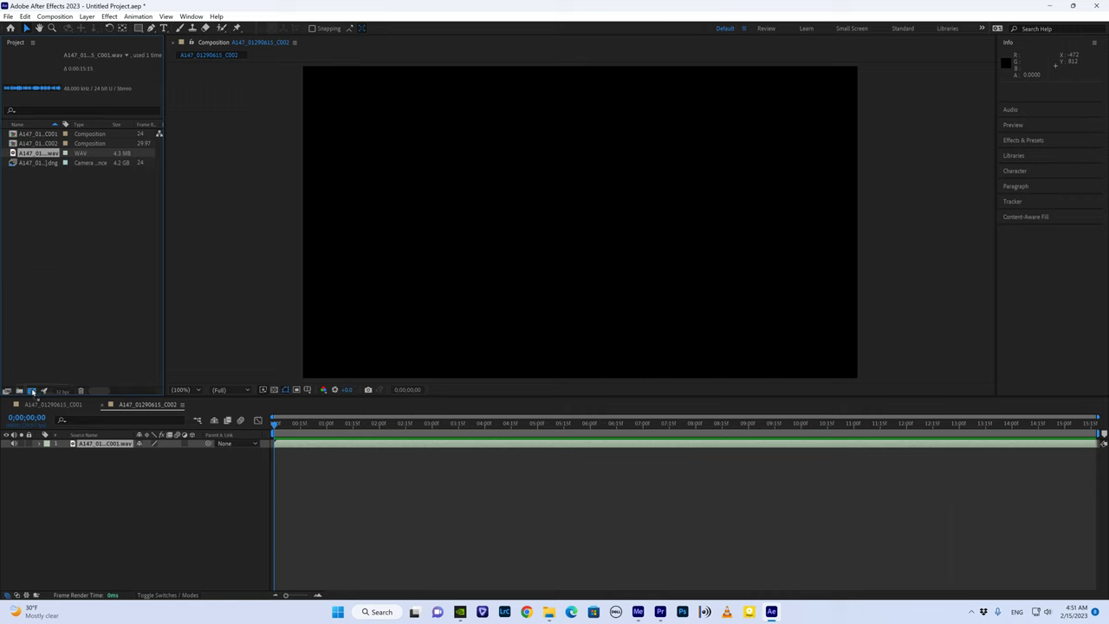
pyautogui.moveTo(275, 424); pyautogui.dragTo(430, 426)
pyautogui.click(390, 447)
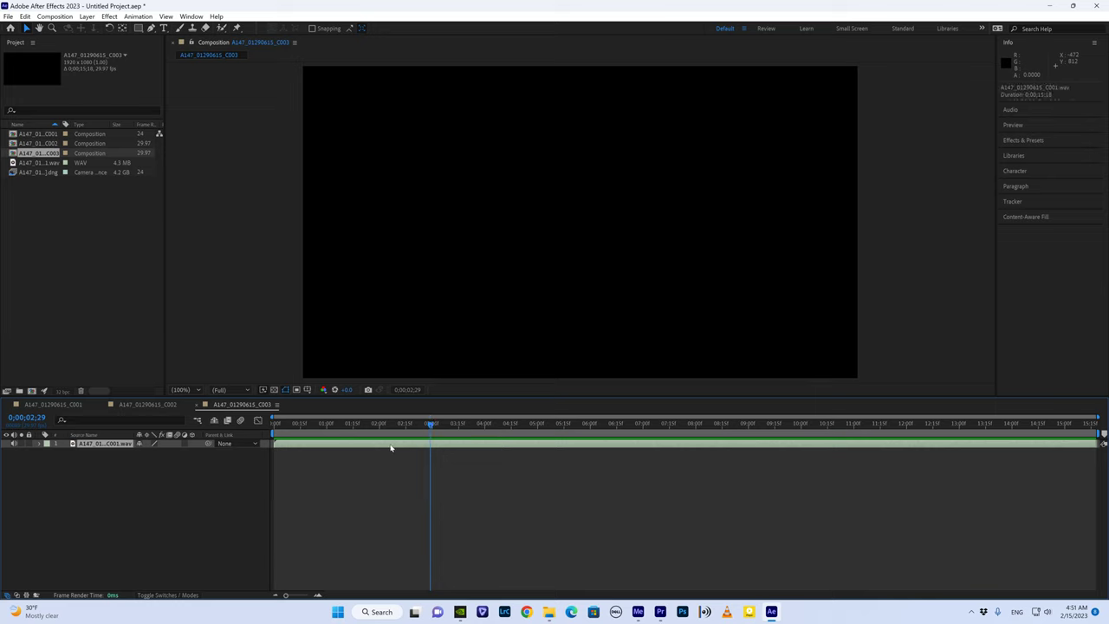
pyautogui.click(25, 18)
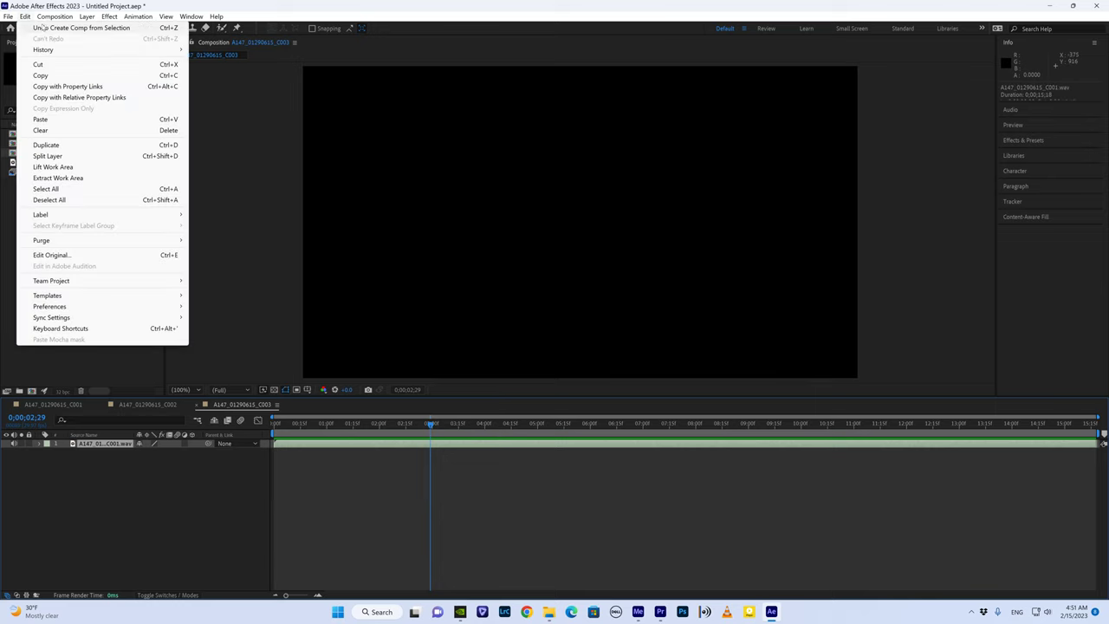
pyautogui.click(42, 27)
pyautogui.moveTo(276, 425); pyautogui.dragTo(359, 424)
pyautogui.click(387, 444)
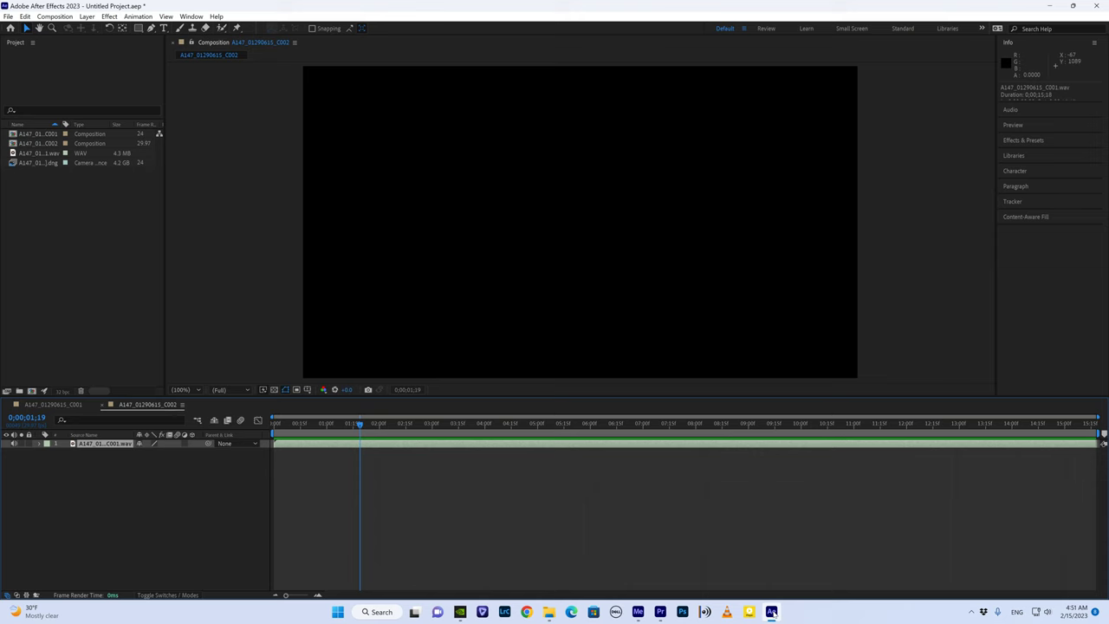
pyautogui.click(25, 17)
# Step: Undo the extra C002 composition and add the WAV as a layer in C001
pyautogui.click(31, 29)
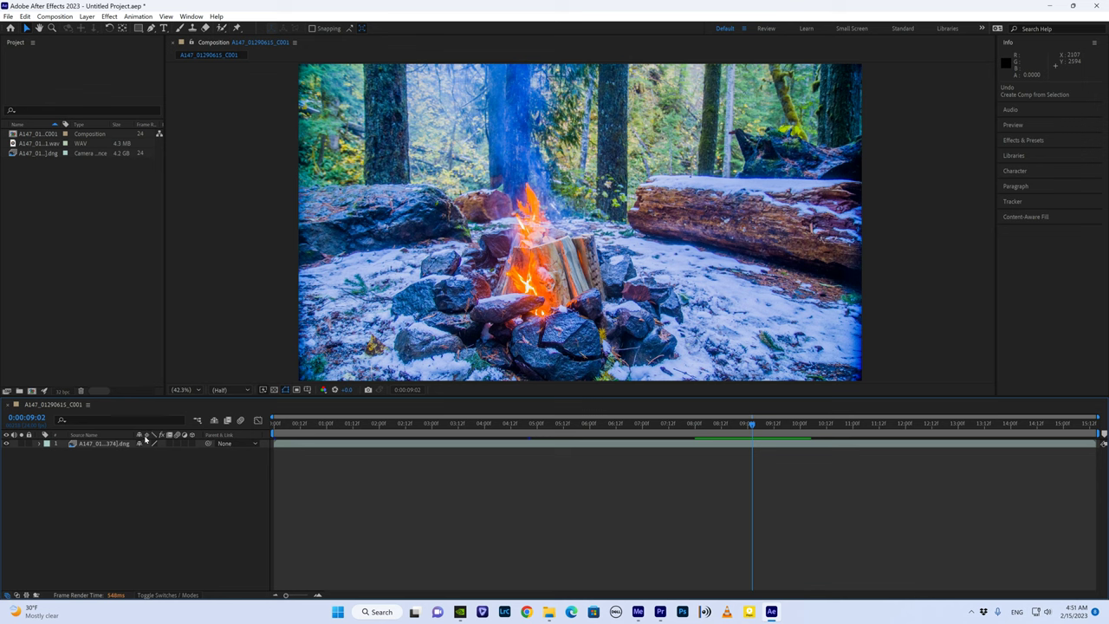
pyautogui.click(30, 143)
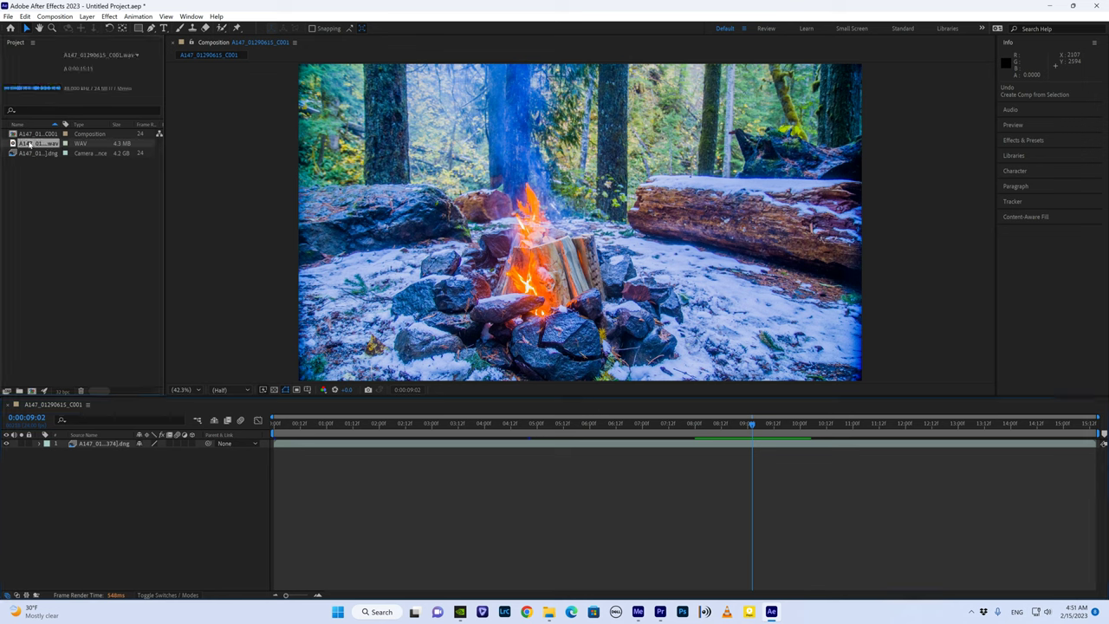
pyautogui.moveTo(31, 143); pyautogui.dragTo(81, 443)
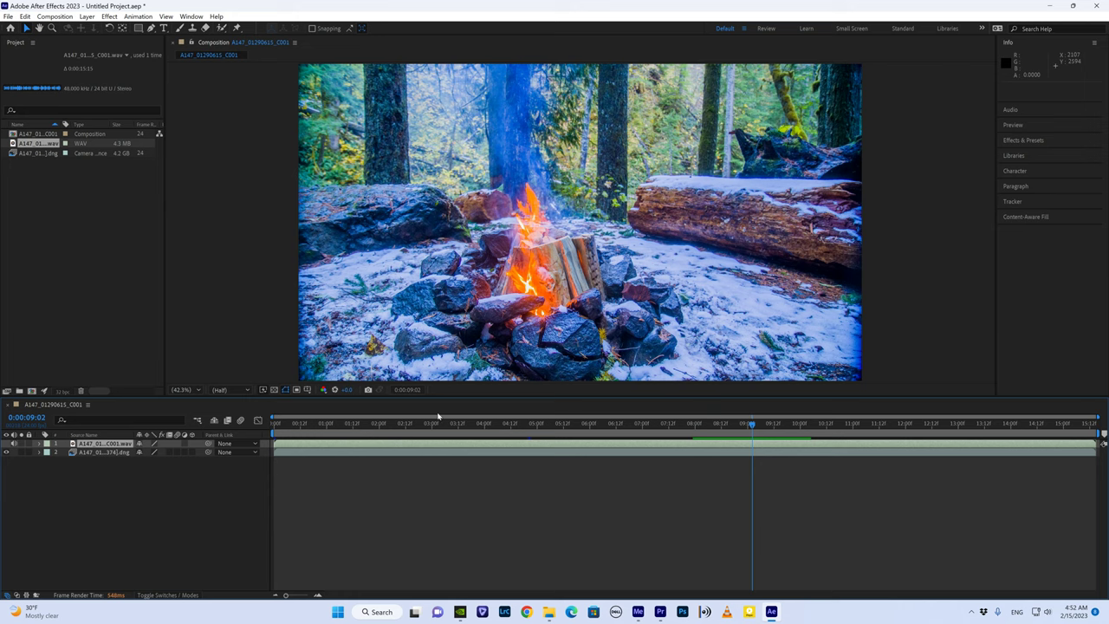
# Step: Queue the C001 composition in Adobe Media Encoder again from the Composition menu
pyautogui.moveTo(751, 425); pyautogui.dragTo(379, 427)
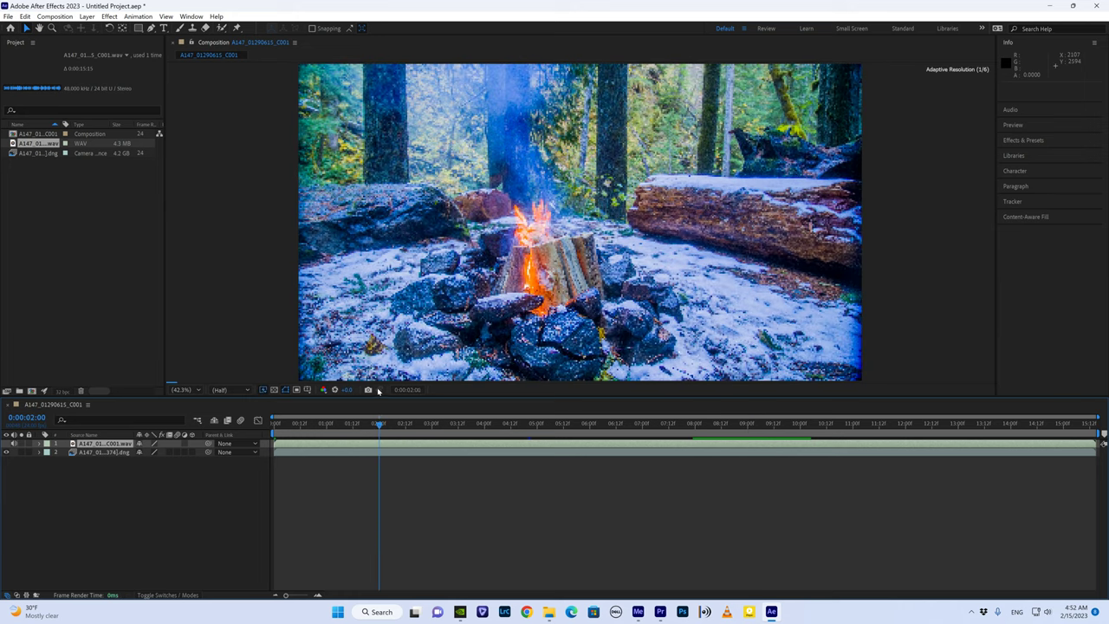
pyautogui.click(54, 16)
pyautogui.click(82, 92)
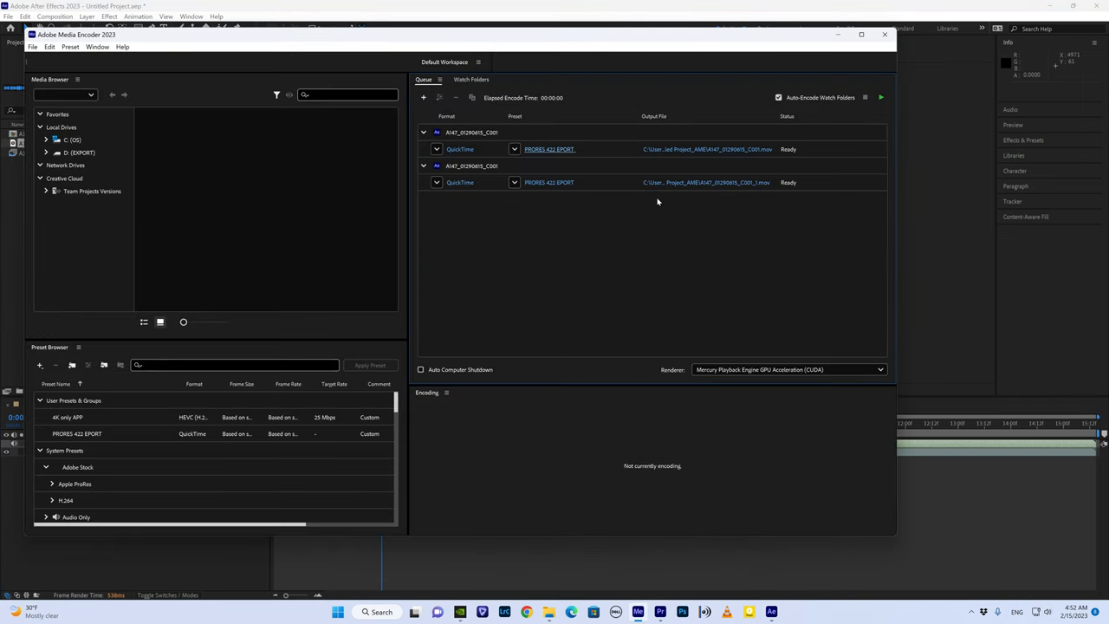
# Step: Remove the duplicate first C001 job from the queue without further confirmation prompts
pyautogui.rightClick(846, 149)
pyautogui.click(894, 254)
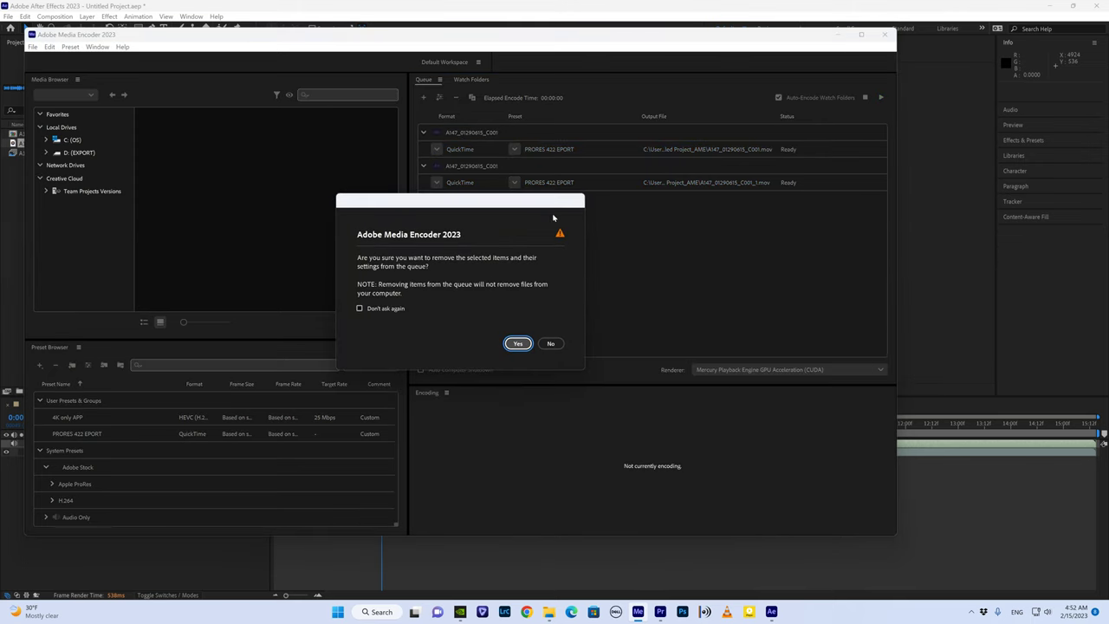
pyautogui.click(360, 308)
pyautogui.click(521, 347)
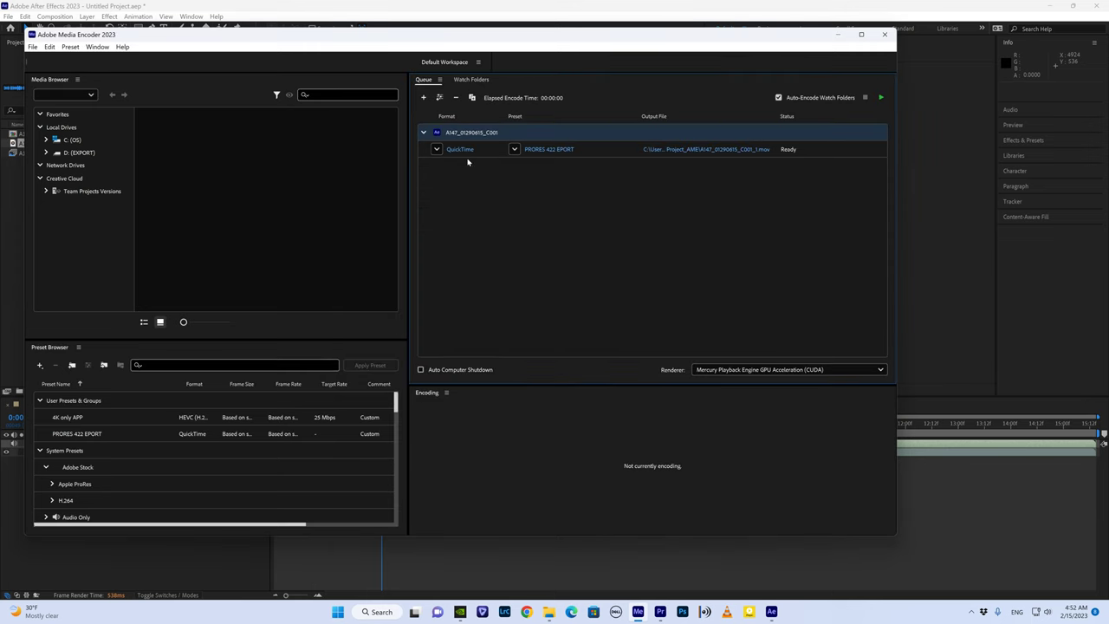
# Step: Save the output to D:\CAMPFIRE SKATE CREEK RD\EXPORT PRORES and start the queue
pyautogui.click(678, 151)
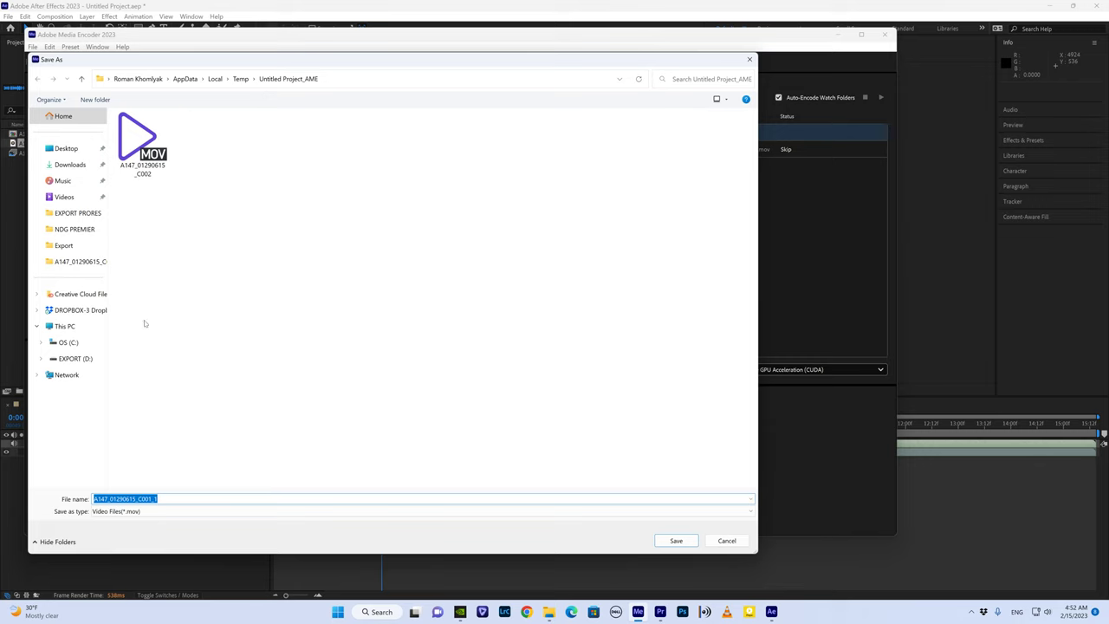
pyautogui.click(66, 328)
pyautogui.doubleClick(317, 156)
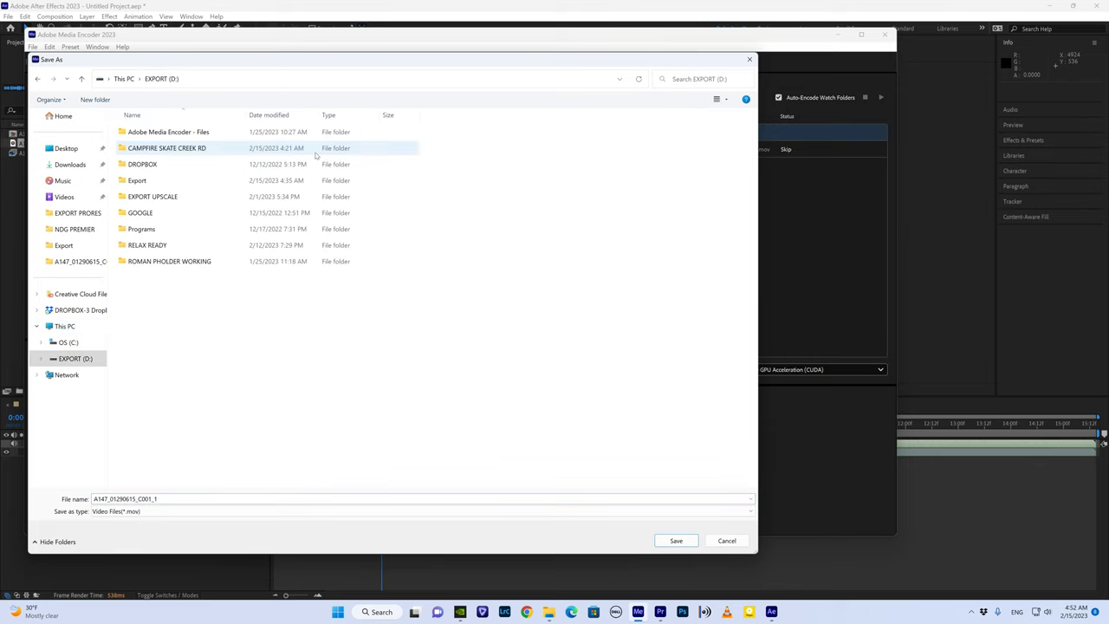
pyautogui.doubleClick(126, 182)
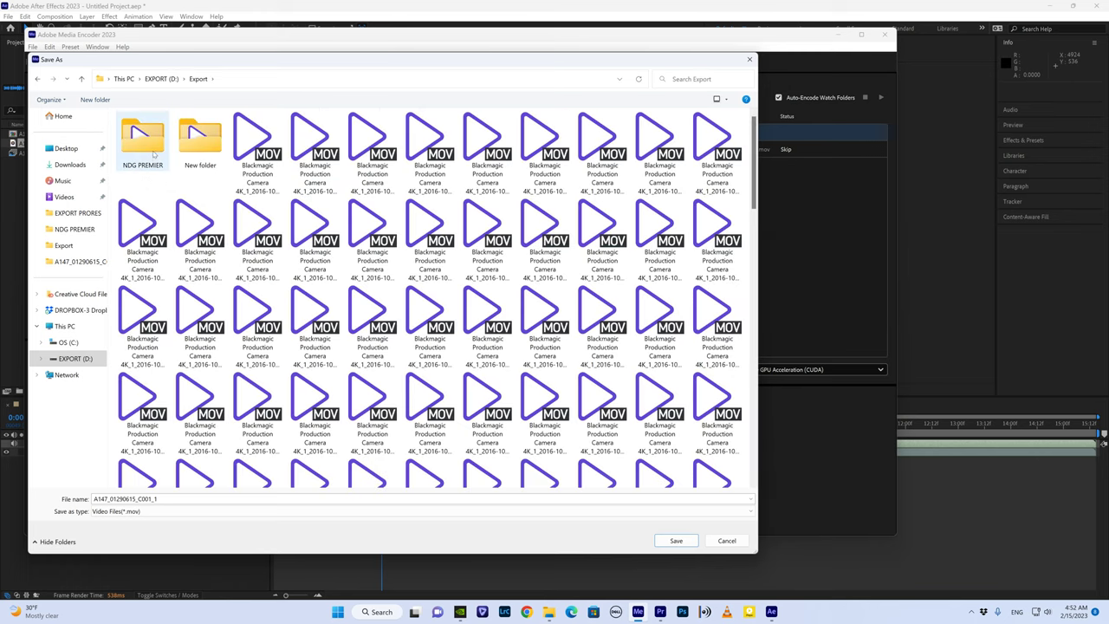
pyautogui.click(153, 153)
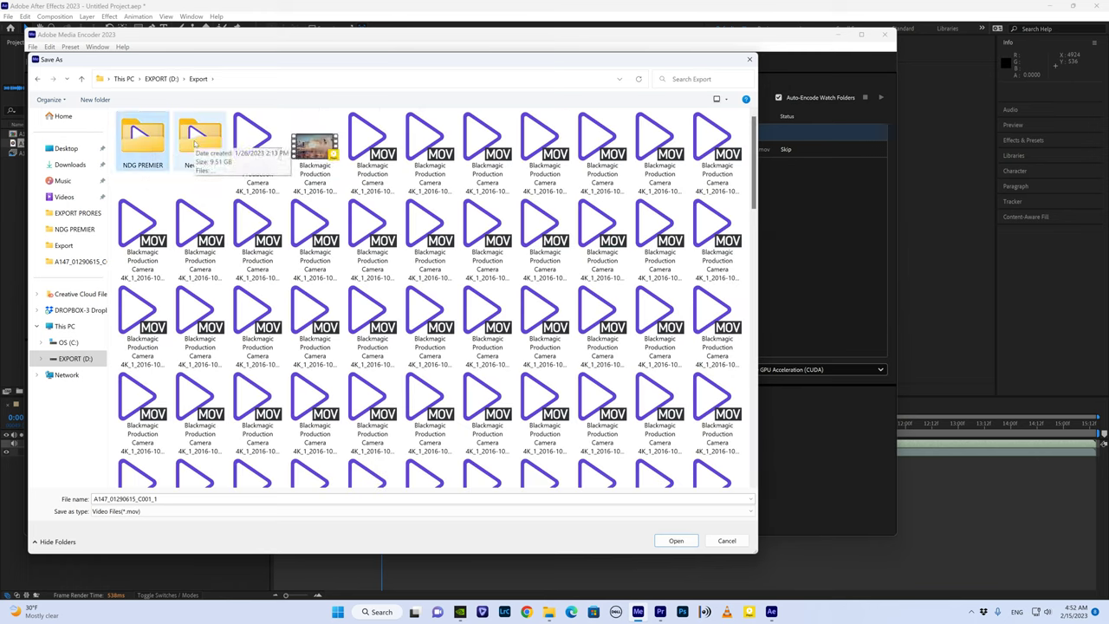
pyautogui.click(161, 79)
pyautogui.doubleClick(141, 148)
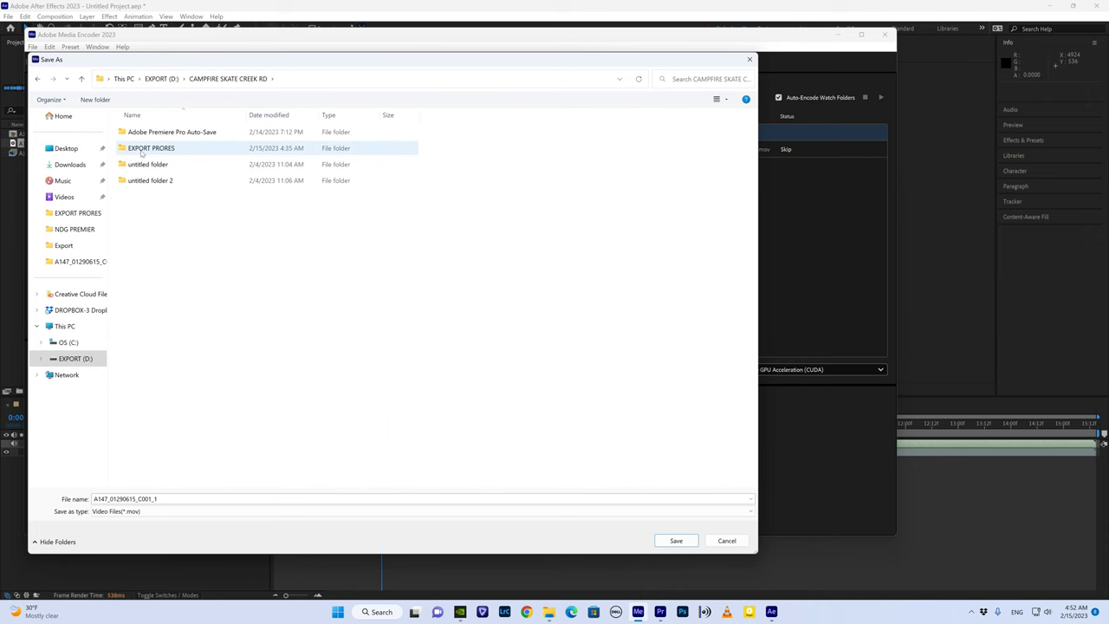
pyautogui.doubleClick(142, 145)
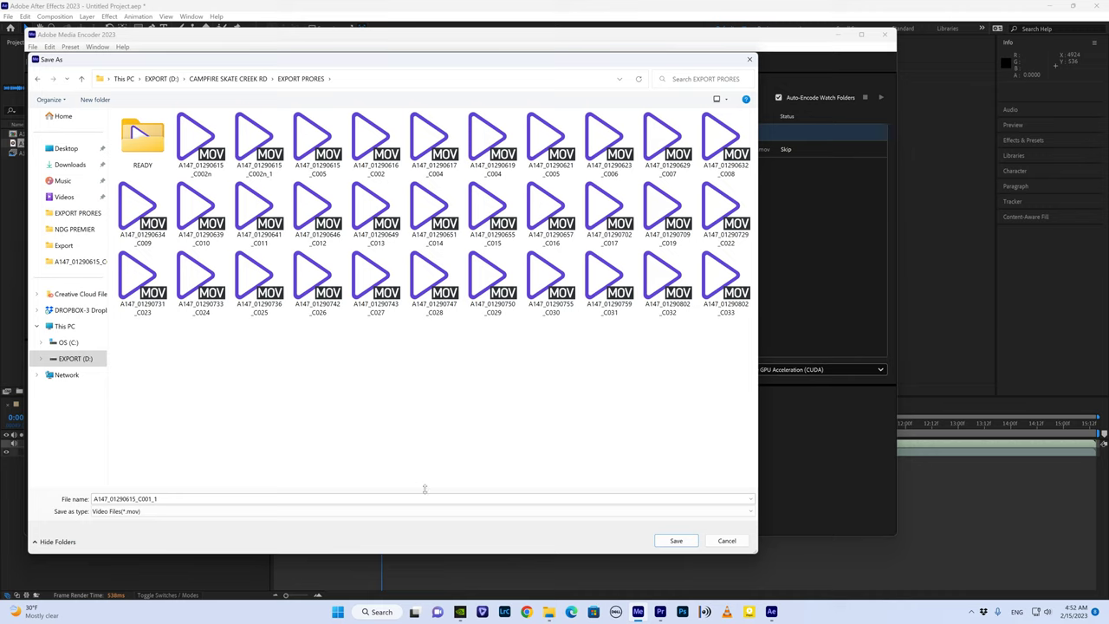
pyautogui.click(693, 543)
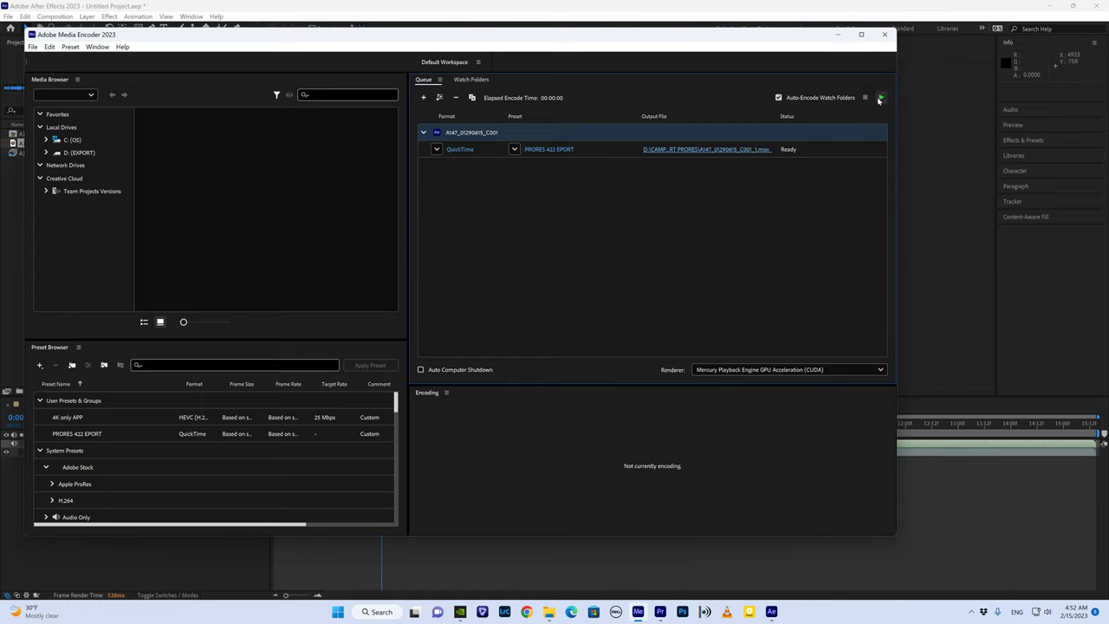
pyautogui.click(879, 100)
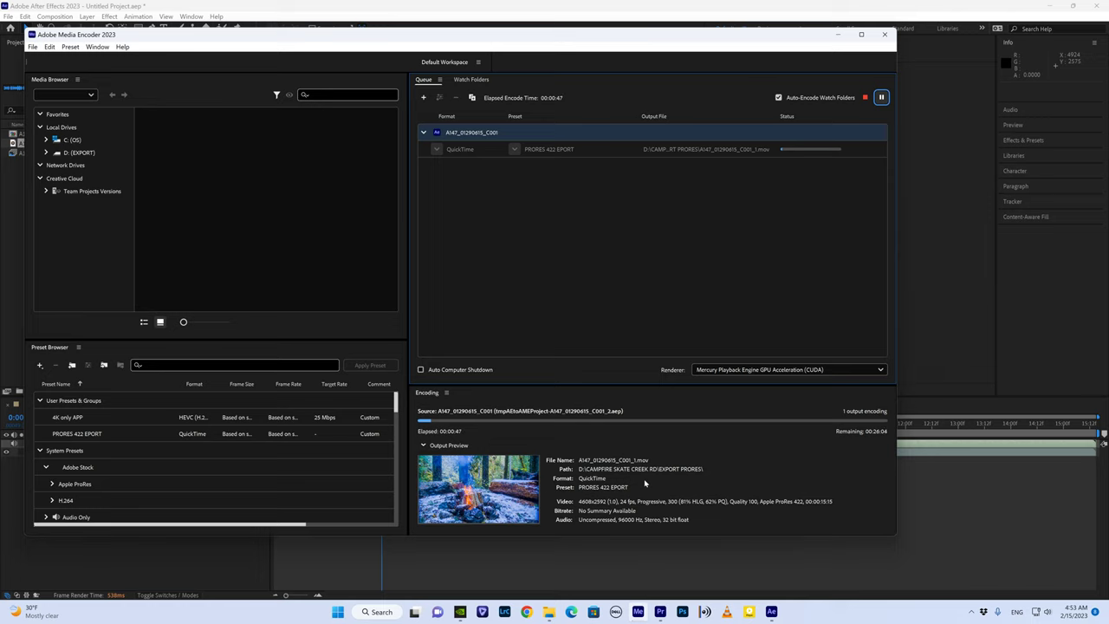
# Step: Minimise Media Encoder while the ProRes 422 encode runs
pyautogui.moveTo(663, 615)
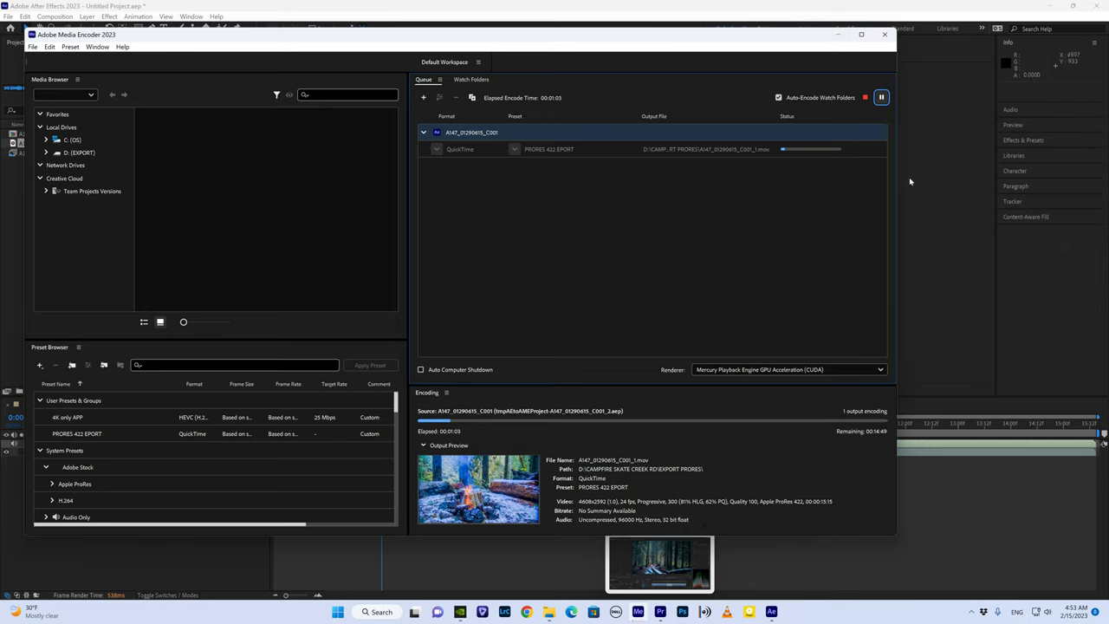
pyautogui.click(838, 36)
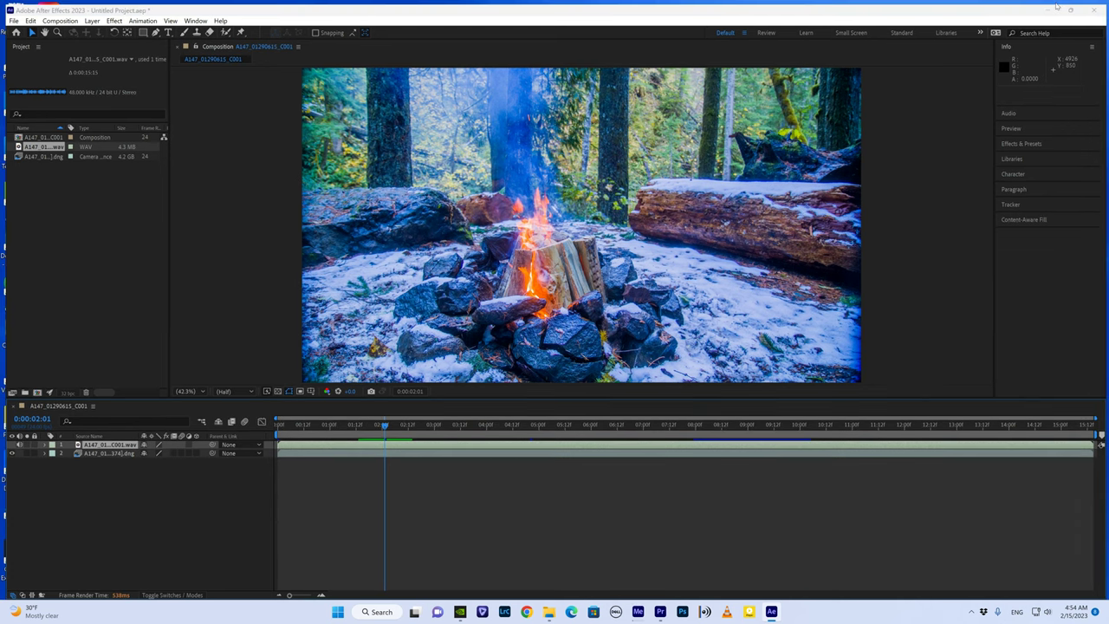
# Step: Browse to EXPORT (D:) > CAMPFIRE SKATE CREEK RD > EXPORT PRORES and select A147_01290615_C002n
pyautogui.click(1051, 6)
pyautogui.click(277, 130)
pyautogui.doubleClick(445, 180)
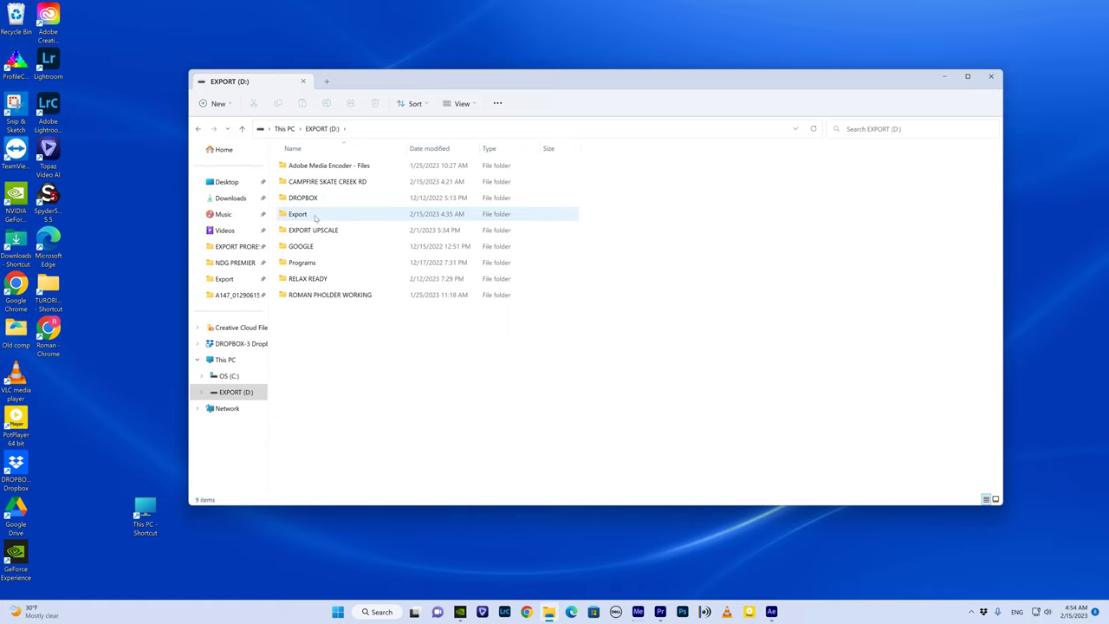
pyautogui.doubleClick(314, 218)
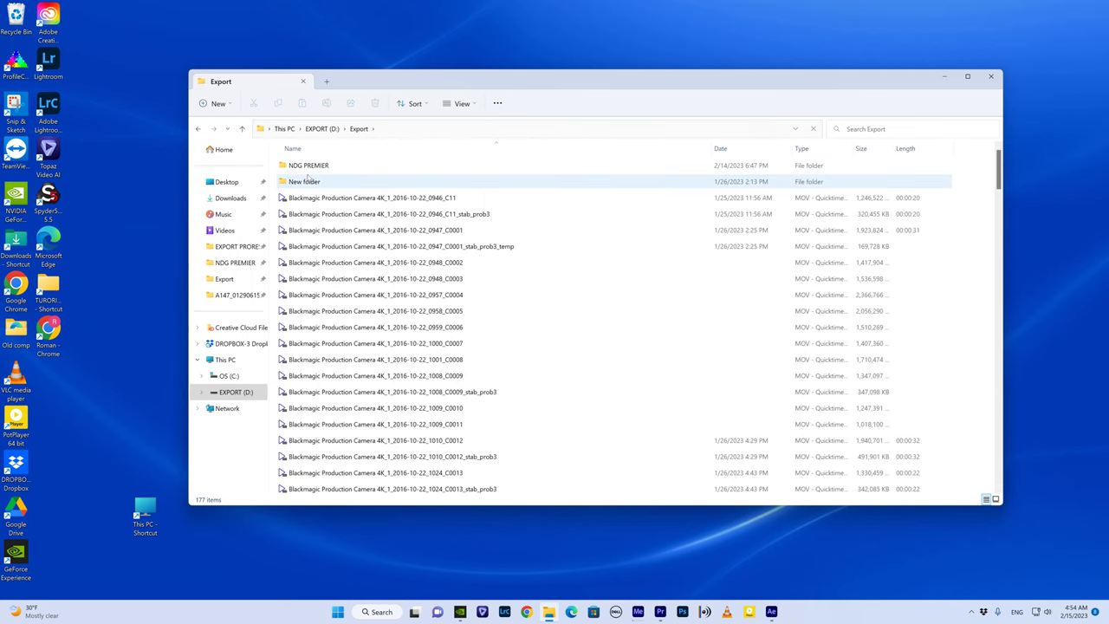
pyautogui.click(320, 129)
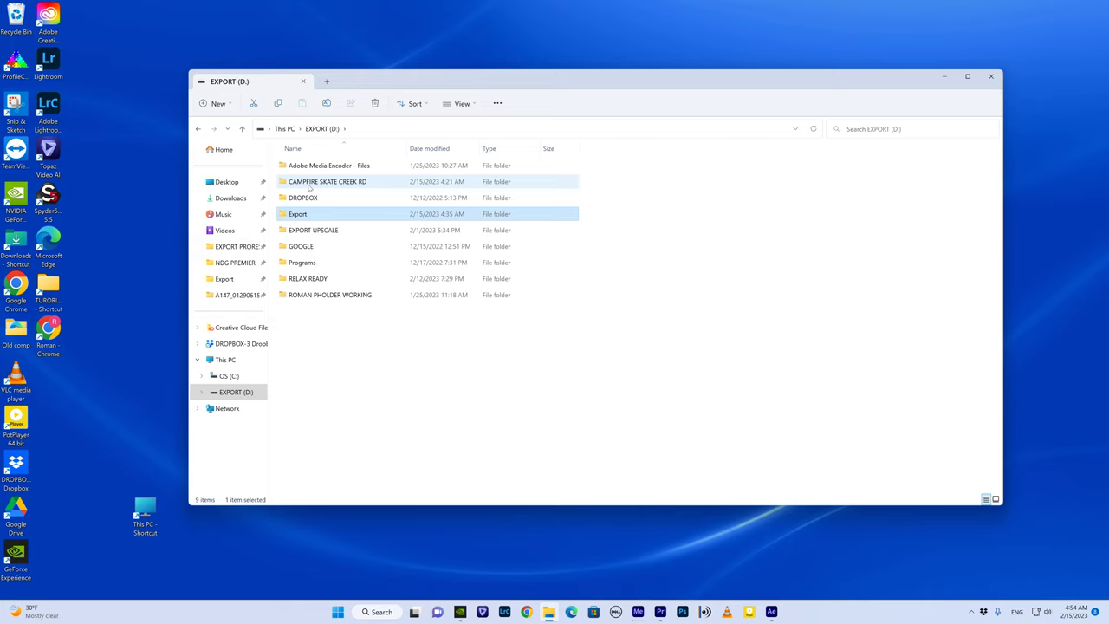
pyautogui.doubleClick(342, 183)
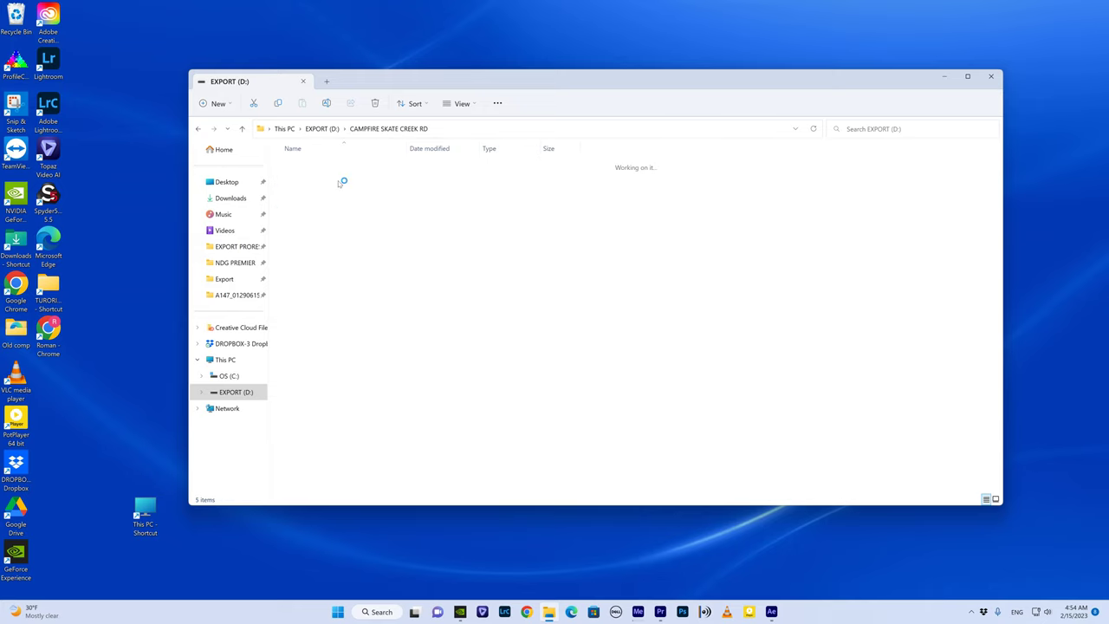
pyautogui.doubleClick(329, 184)
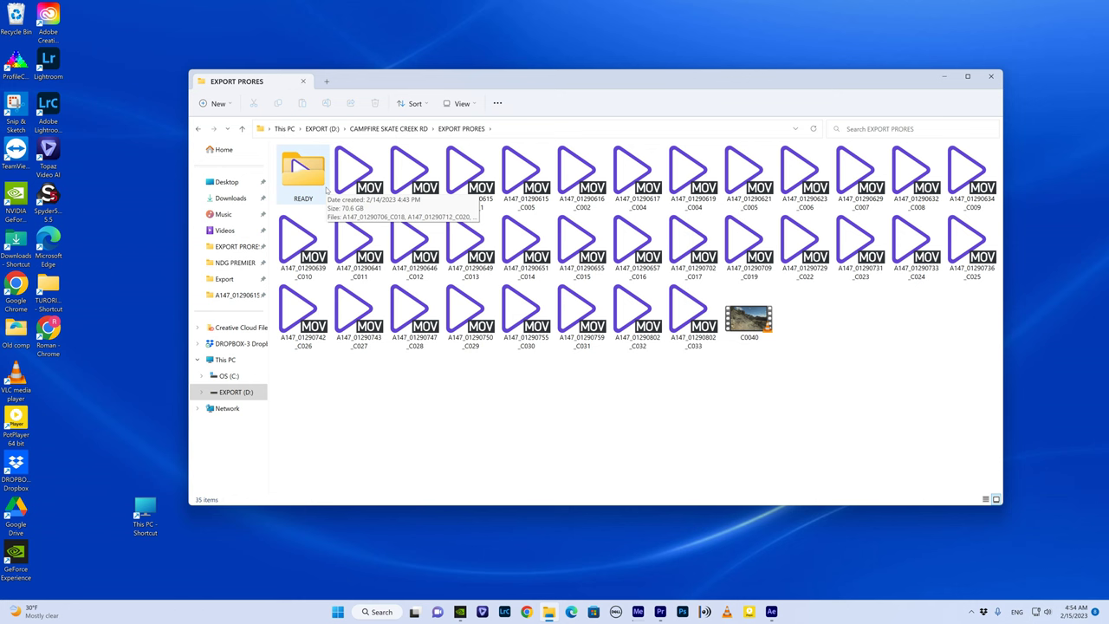
pyautogui.click(414, 178)
# Step: Play the exported C002n_1 campfire clip in PotPlayer, then close the player
pyautogui.press('Return')
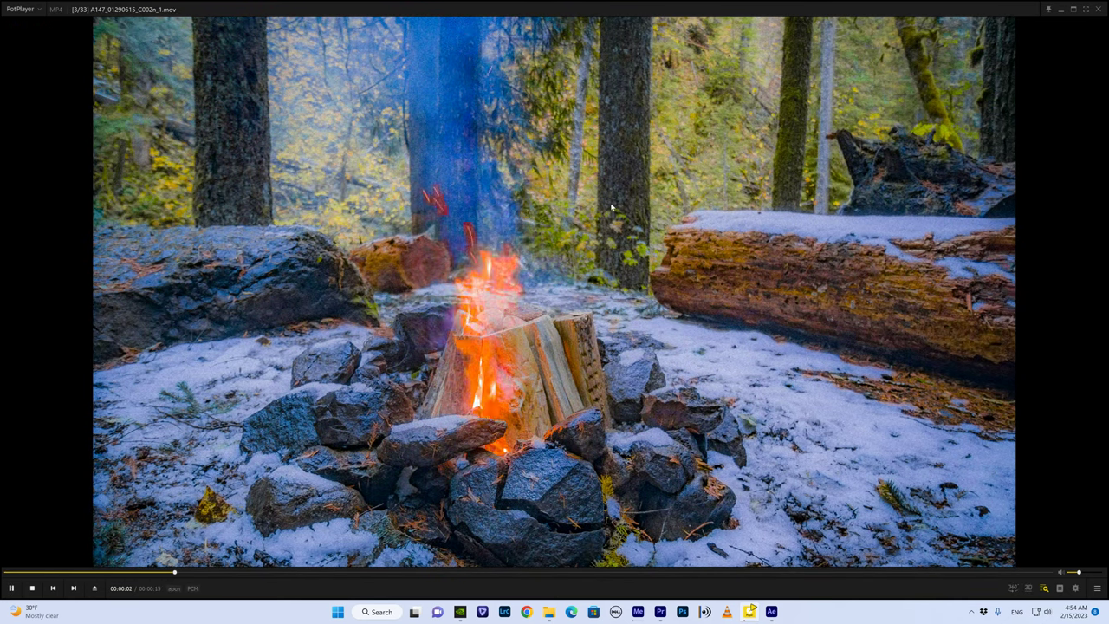
pyautogui.click(1100, 10)
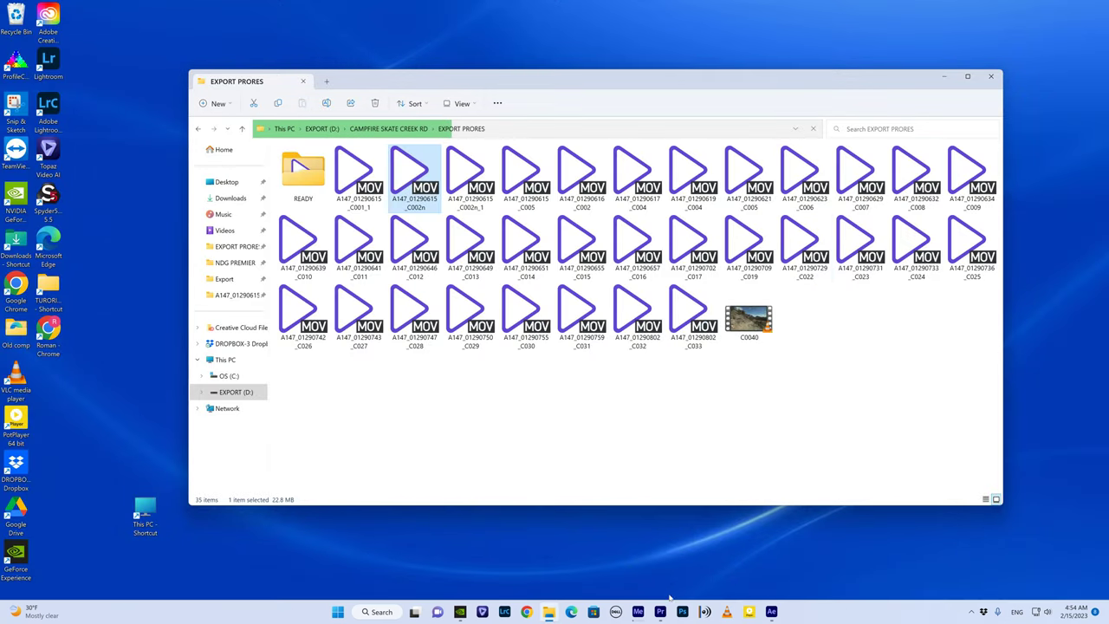
# Step: Check the C001 ProRes 422 encode in Media Encoder, then minimize Media Encoder and After Effects
pyautogui.click(772, 612)
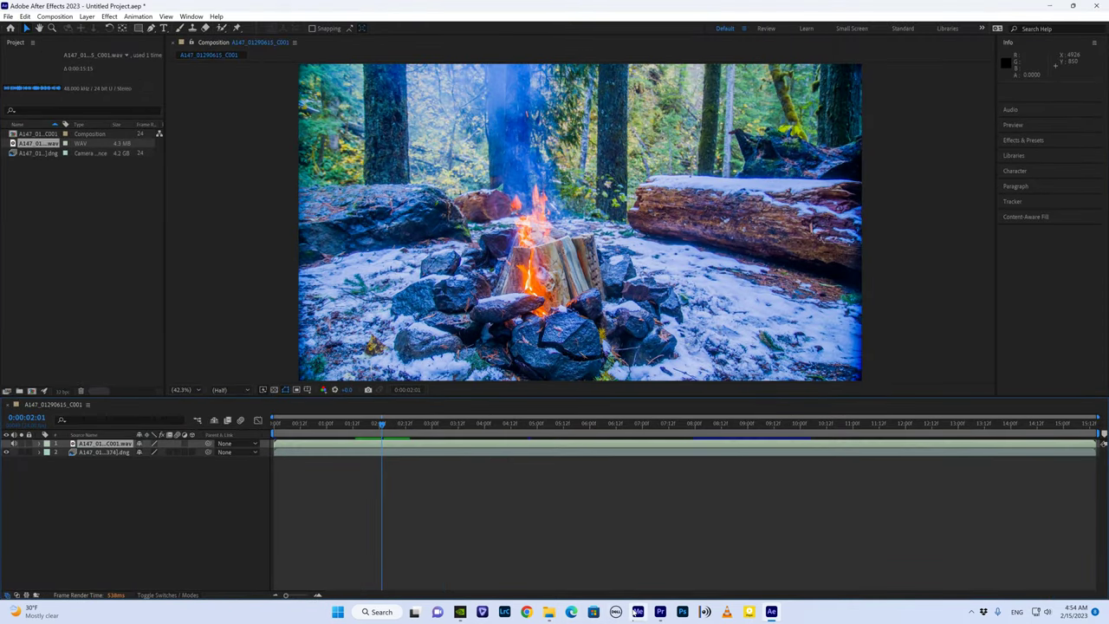
pyautogui.click(638, 611)
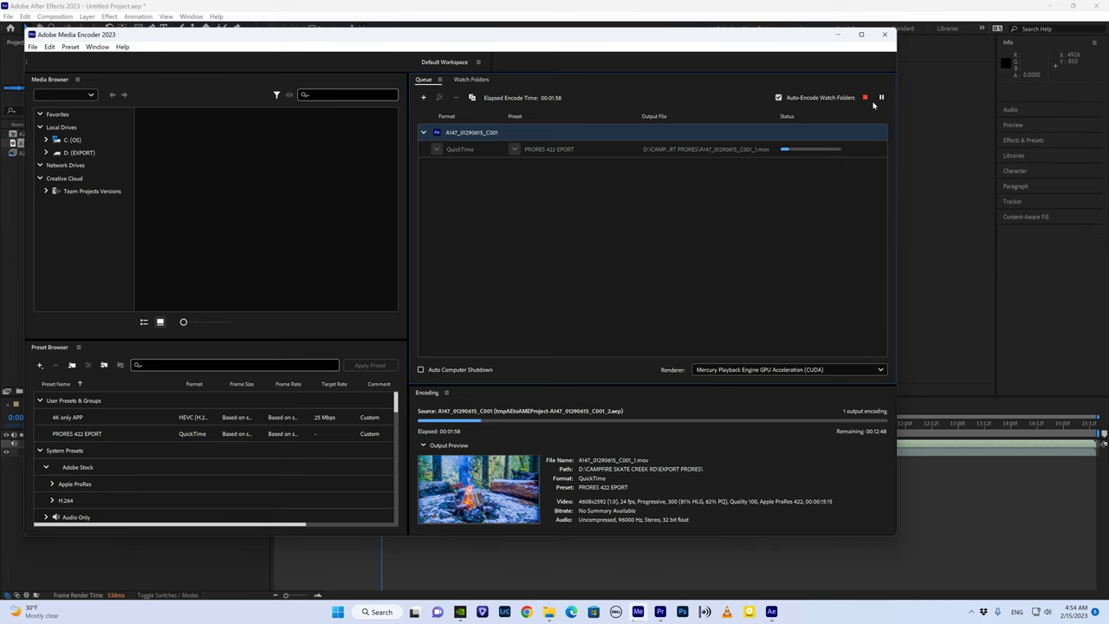
pyautogui.click(837, 35)
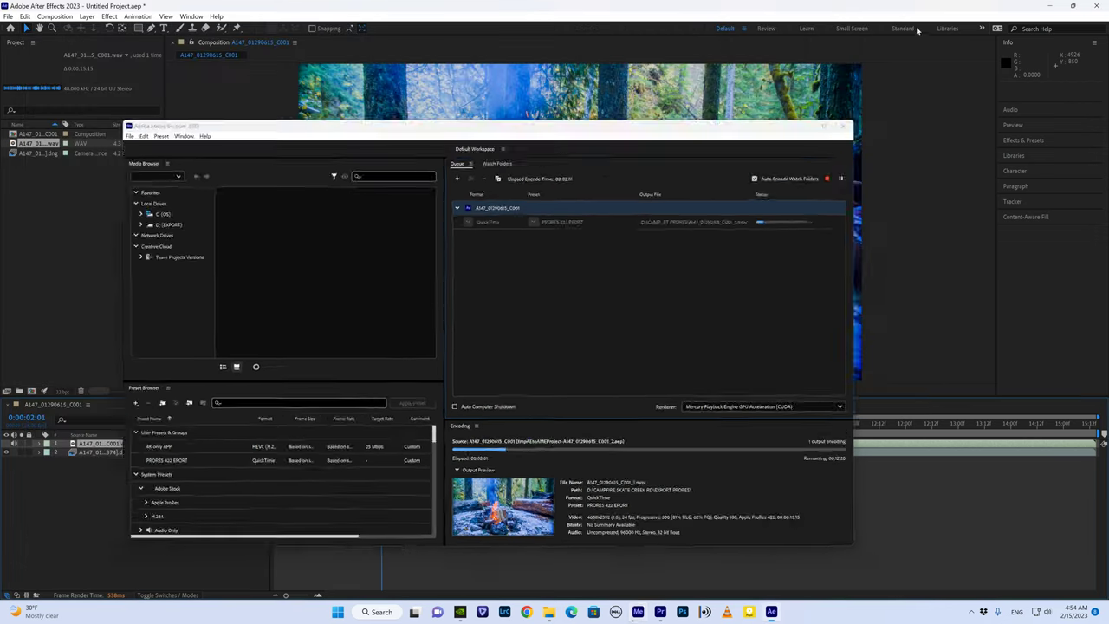
pyautogui.click(1051, 6)
pyautogui.click(1030, 87)
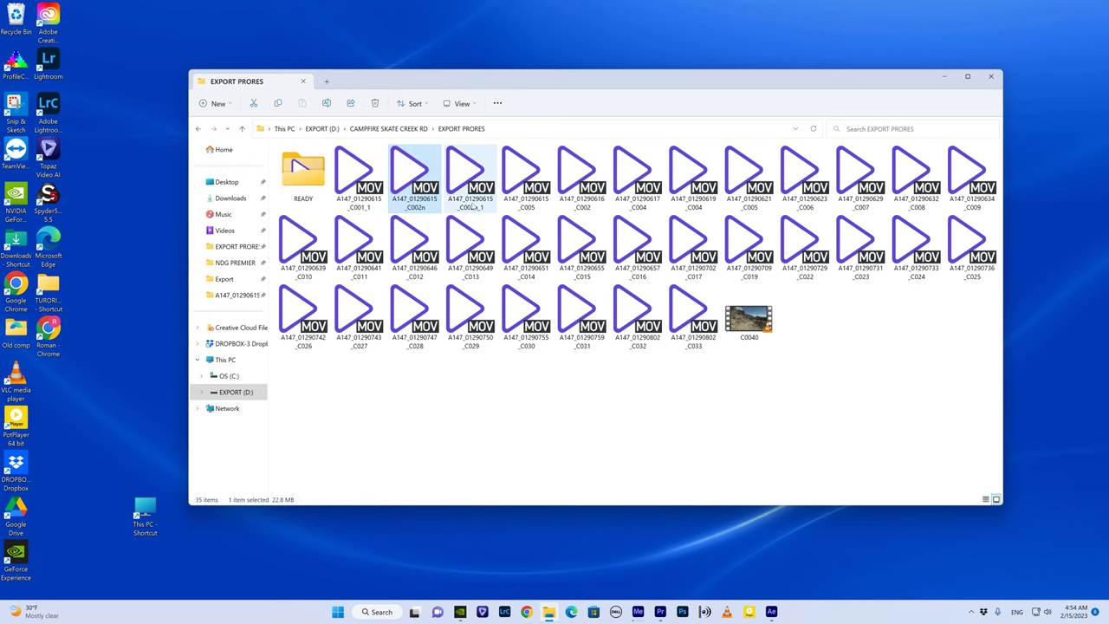
# Step: Review the exported C002 clip in PotPlayer, close it, and start playing the C004 export
pyautogui.press('Return')
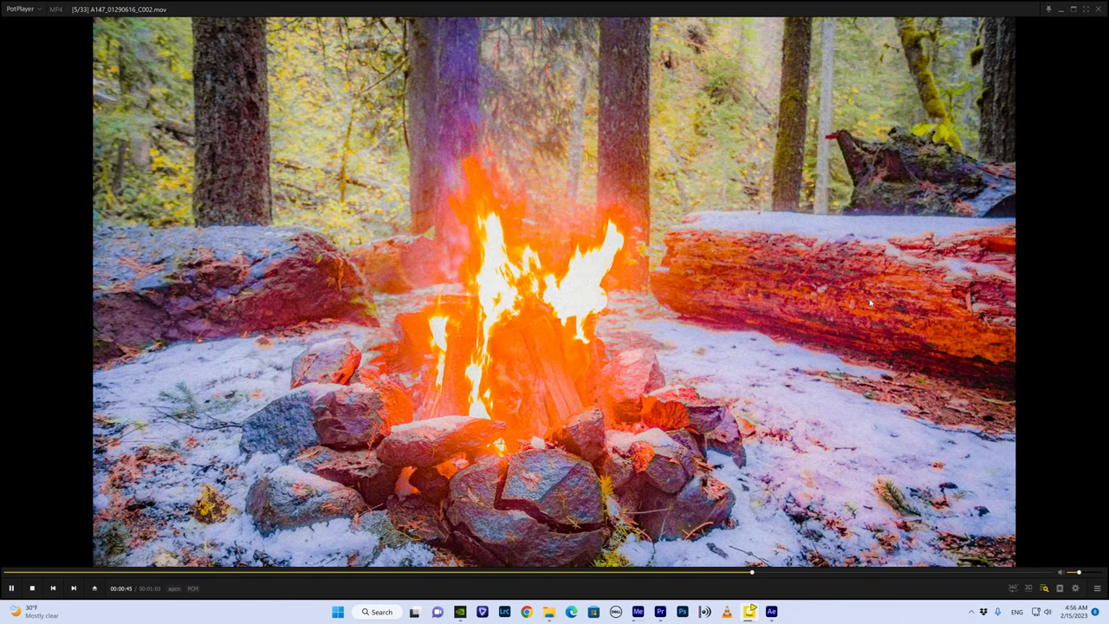
pyautogui.click(1096, 9)
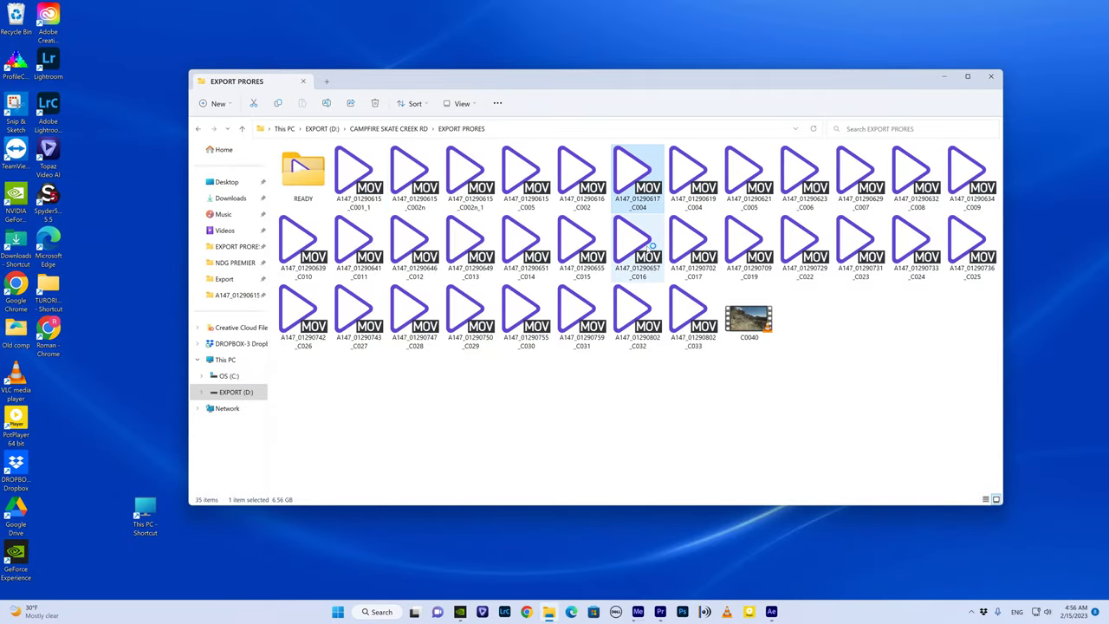
pyautogui.doubleClick(647, 210)
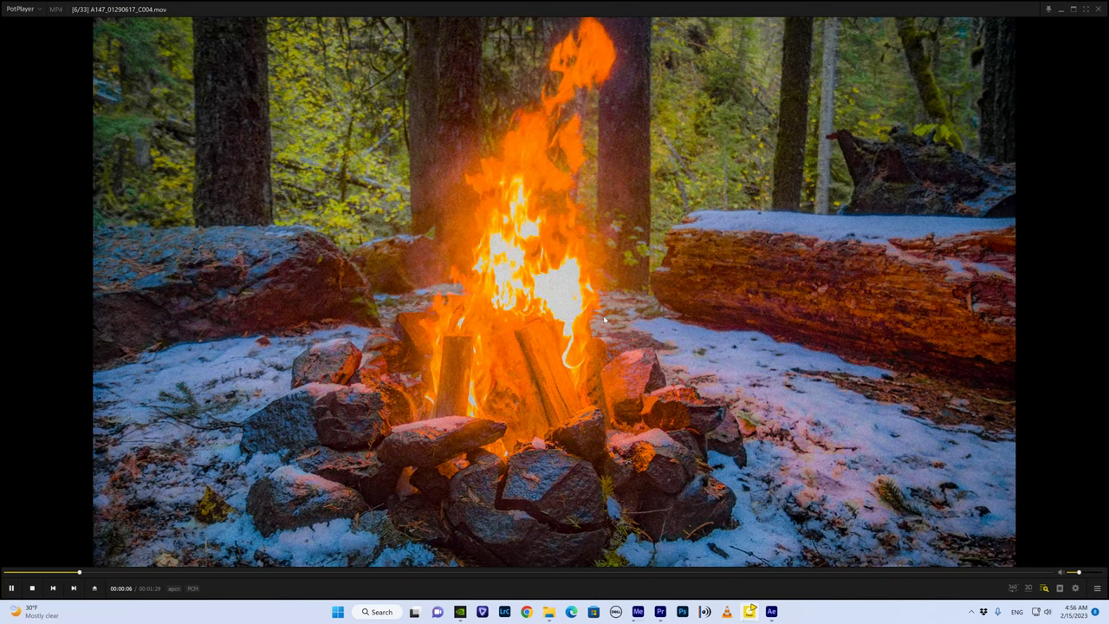
# Step: Watch the C004 clip full screen, exit playback, and select the C007 export
pyautogui.click(1088, 9)
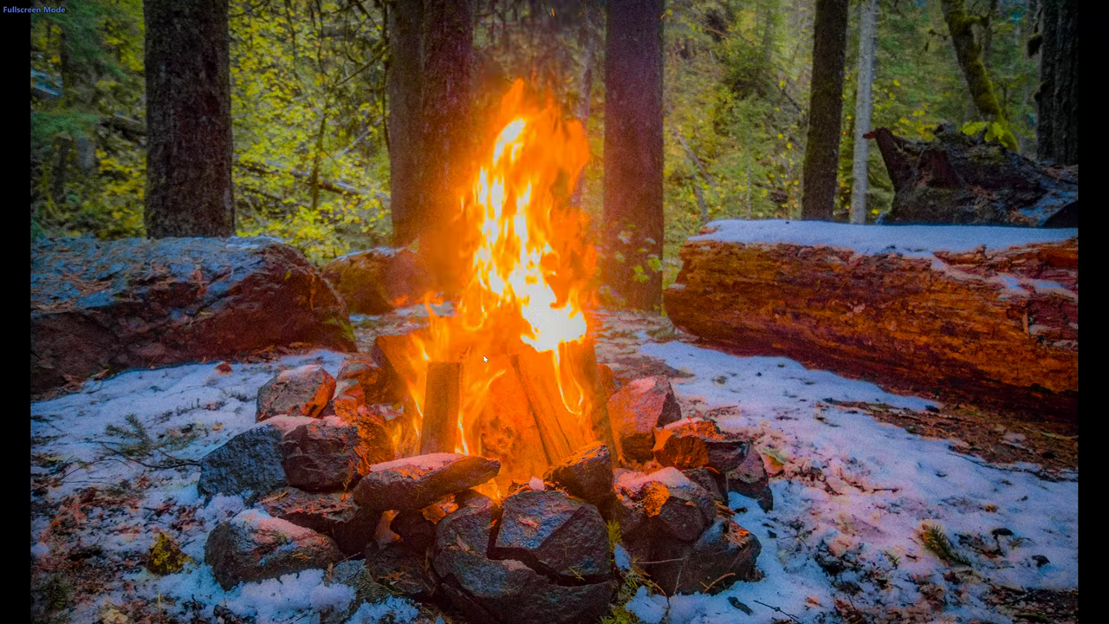
pyautogui.hotkey('alt', 'F4')
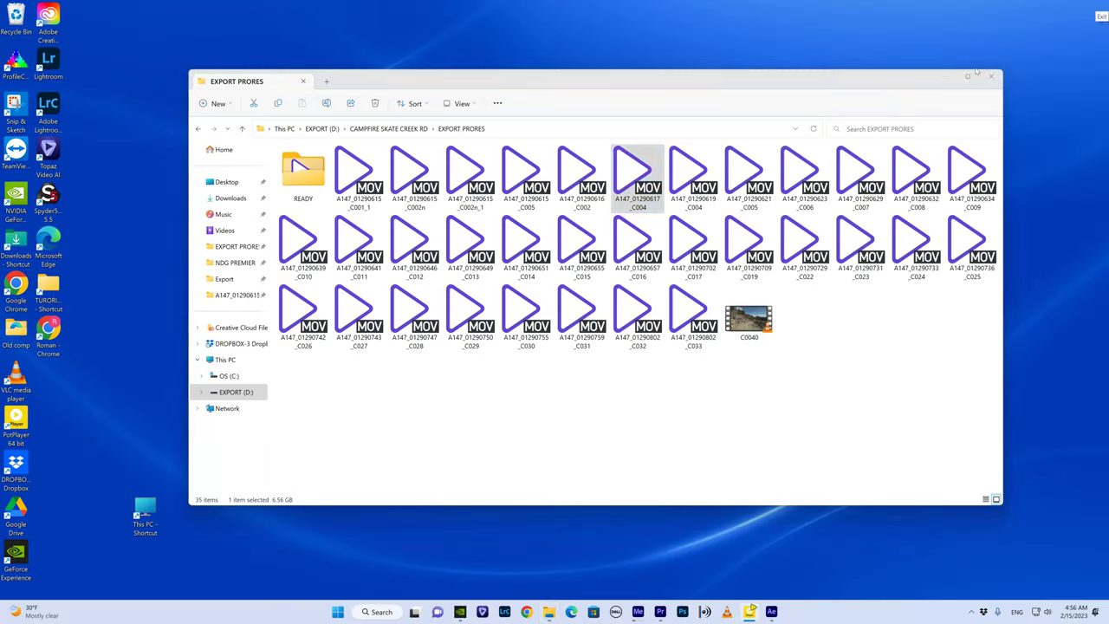
pyautogui.click(855, 188)
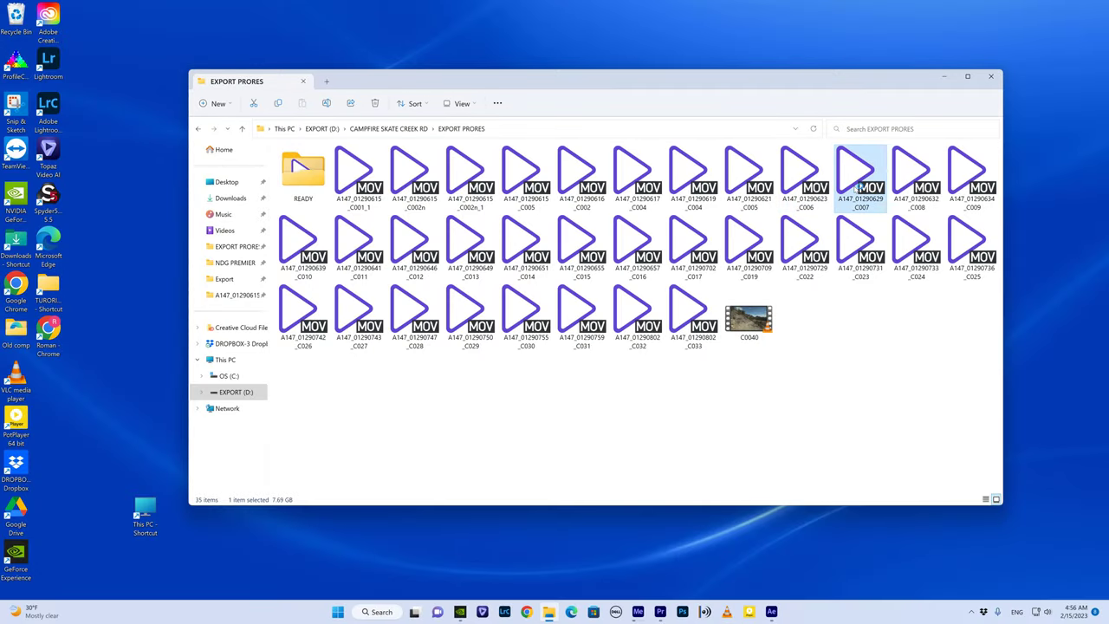
# Step: Play the exported C007 clip in PotPlayer to check its colour, then close it
pyautogui.doubleClick(858, 186)
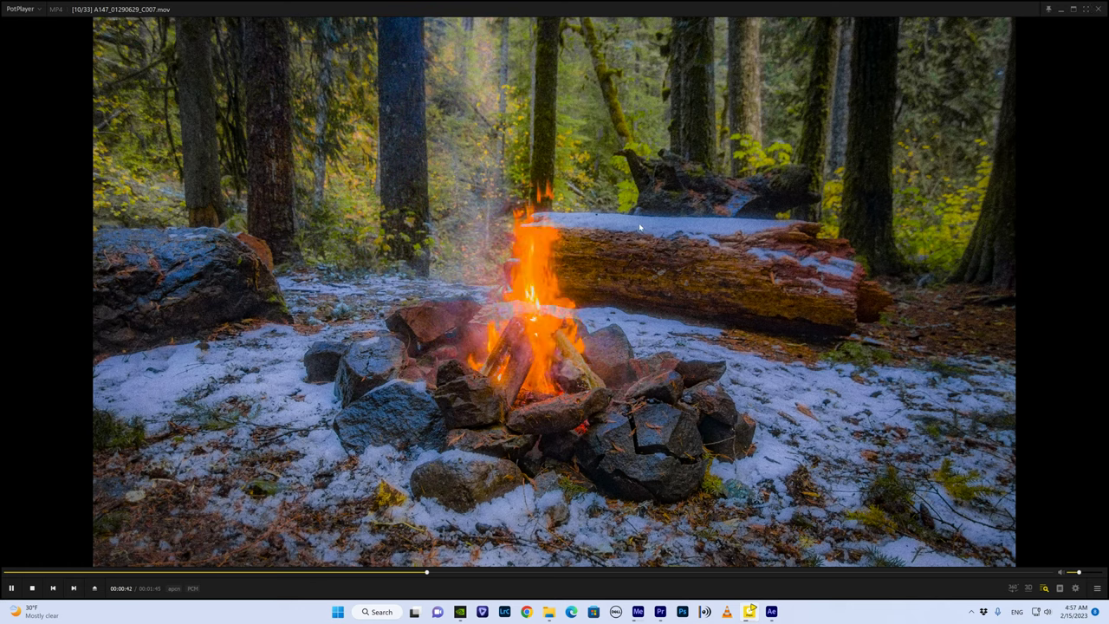
pyautogui.click(1098, 7)
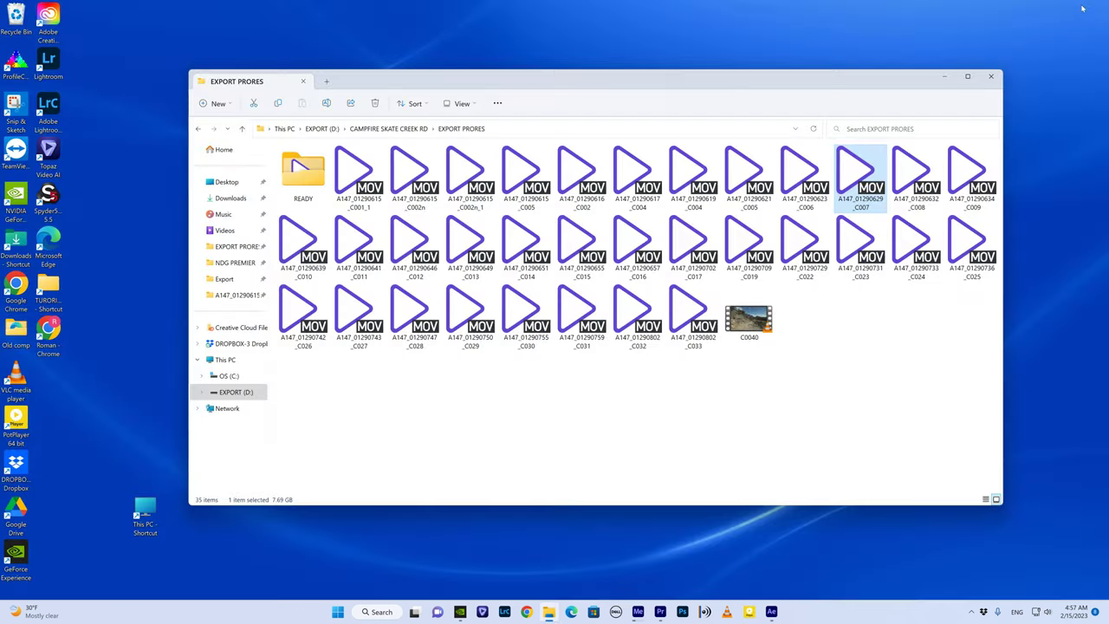
# Step: Switch to Premiere Pro, step back from C020 to C010, and return to the sequence start
pyautogui.click(660, 611)
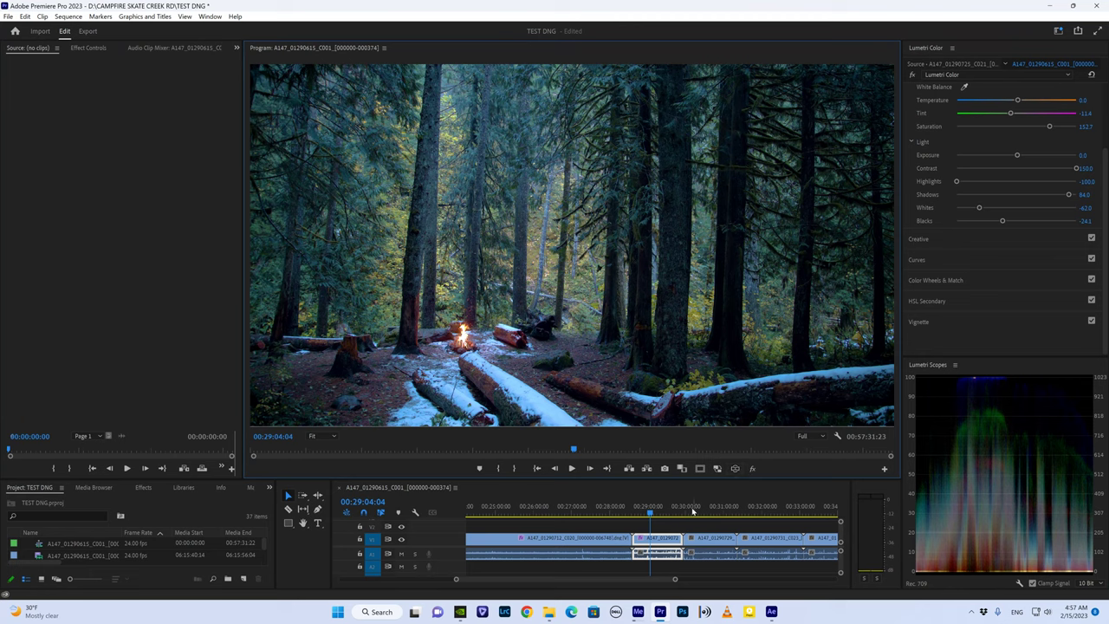
pyautogui.click(467, 511)
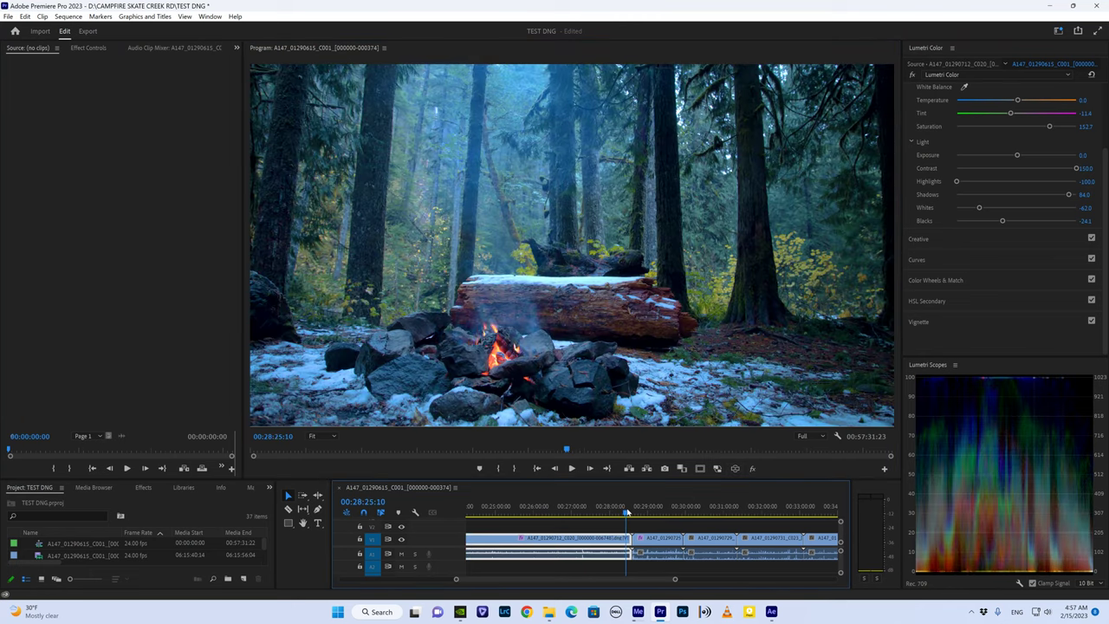
pyautogui.press('Up')
pyautogui.press('Up')
pyautogui.press('Up')
pyautogui.press('Up')
pyautogui.press('Up')
pyautogui.press('Up')
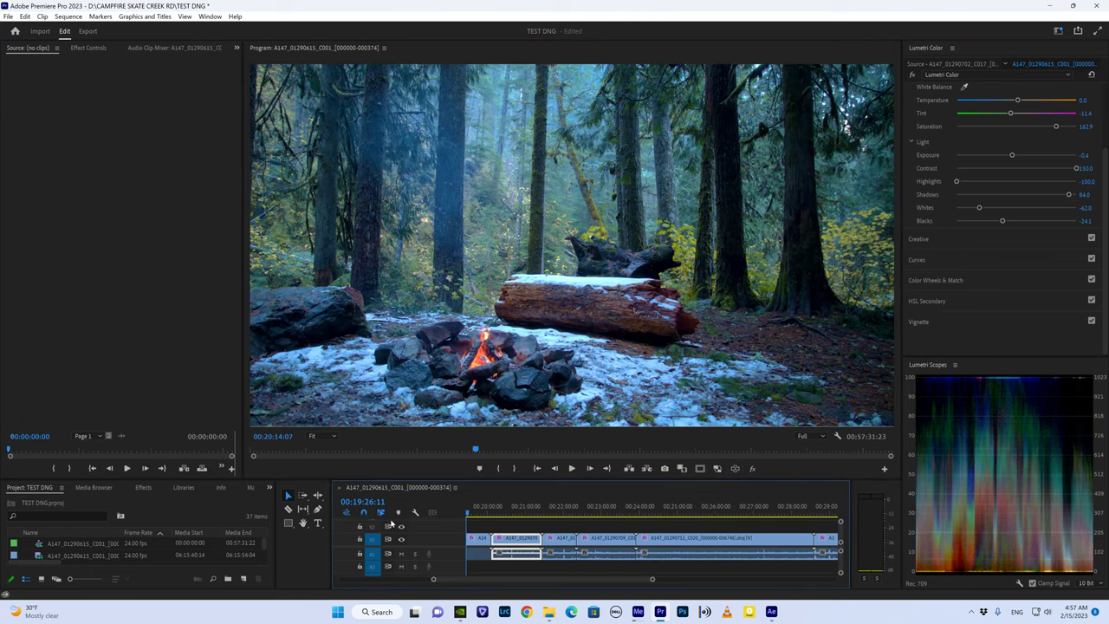
pyautogui.press('Up')
pyautogui.press('Up')
pyautogui.press('Up')
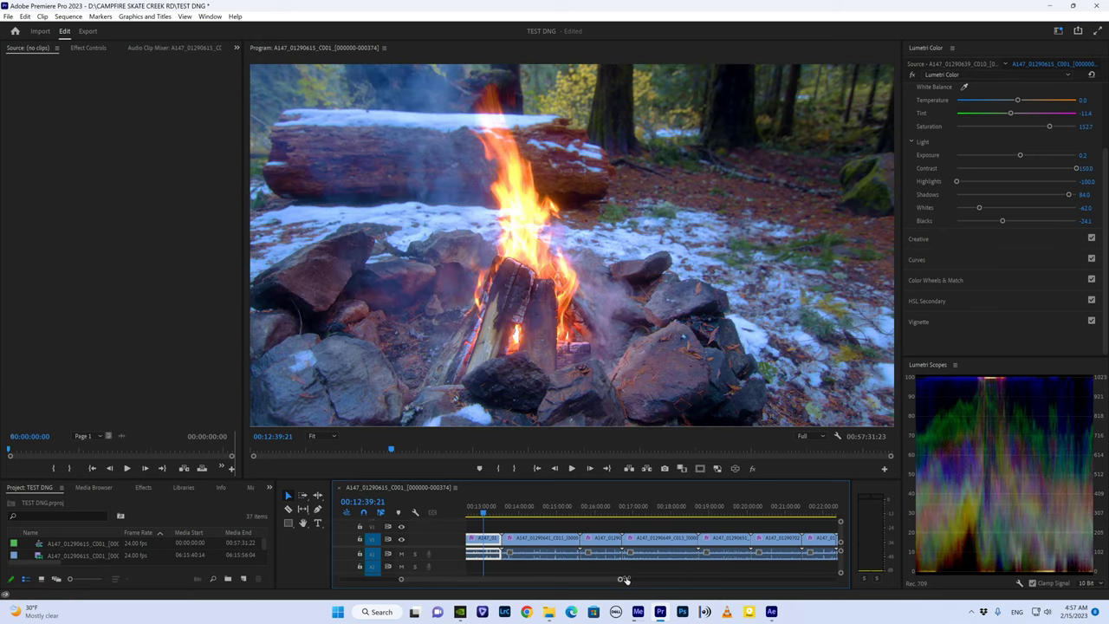
pyautogui.press('\\')
pyautogui.press('Home')
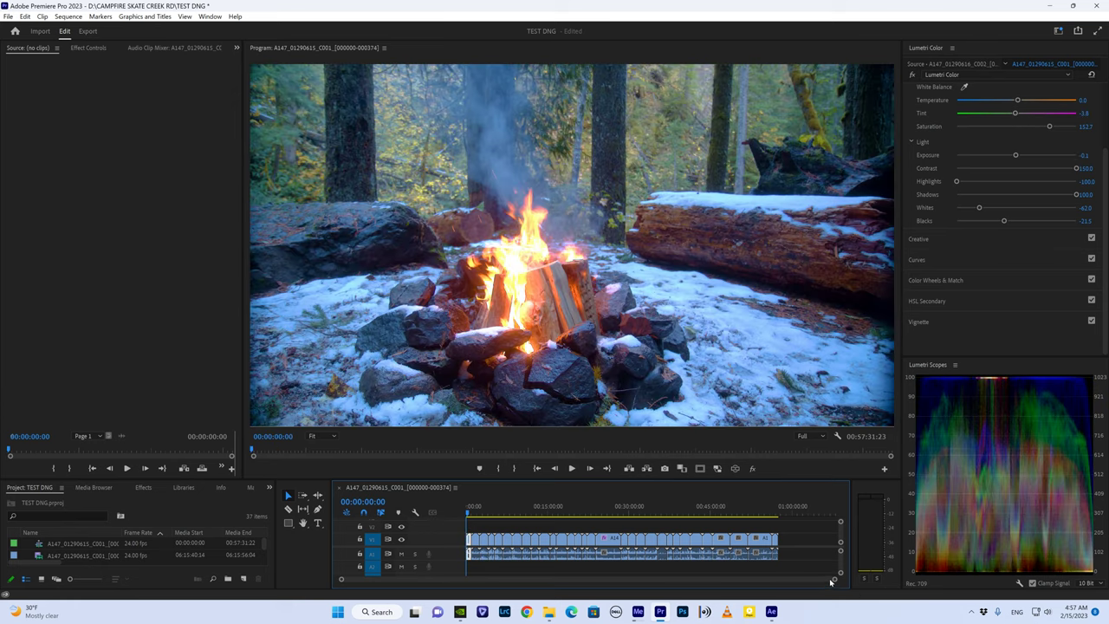
# Step: Step through the early clips from C004 to C007 to compare their Lumetri grades
pyautogui.moveTo(836, 582); pyautogui.dragTo(451, 578)
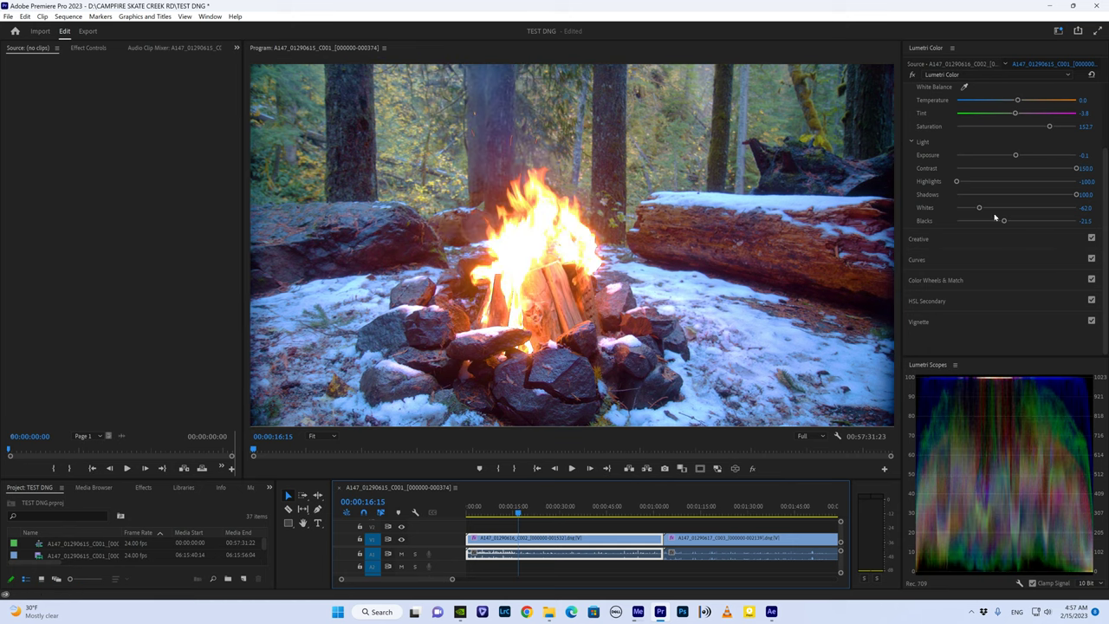
pyautogui.moveTo(570, 511); pyautogui.dragTo(710, 511)
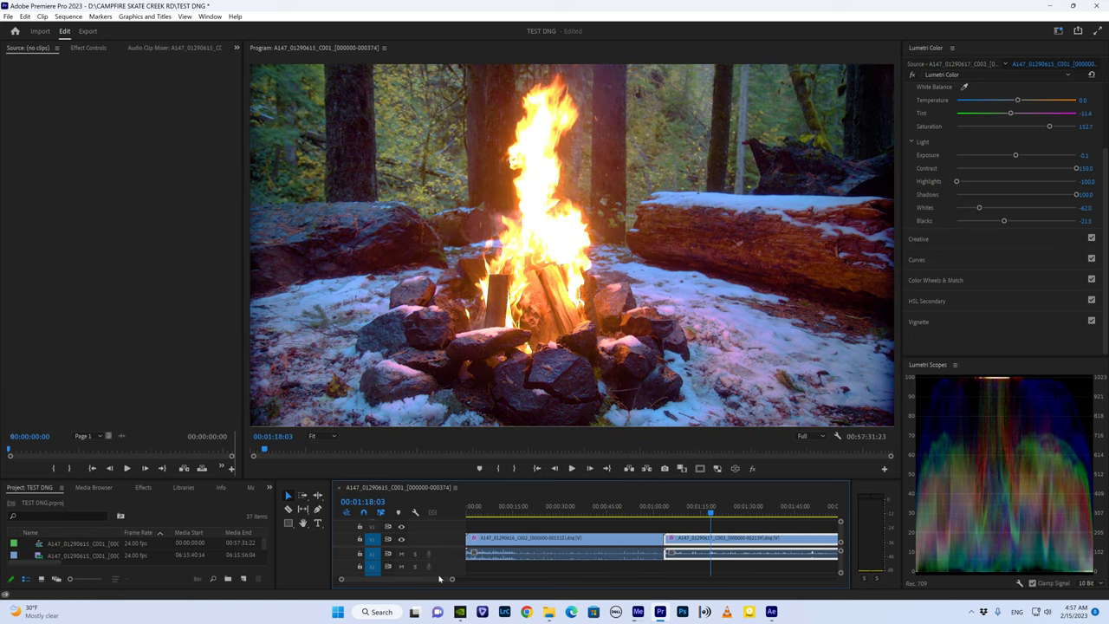
pyautogui.moveTo(452, 578); pyautogui.dragTo(536, 579)
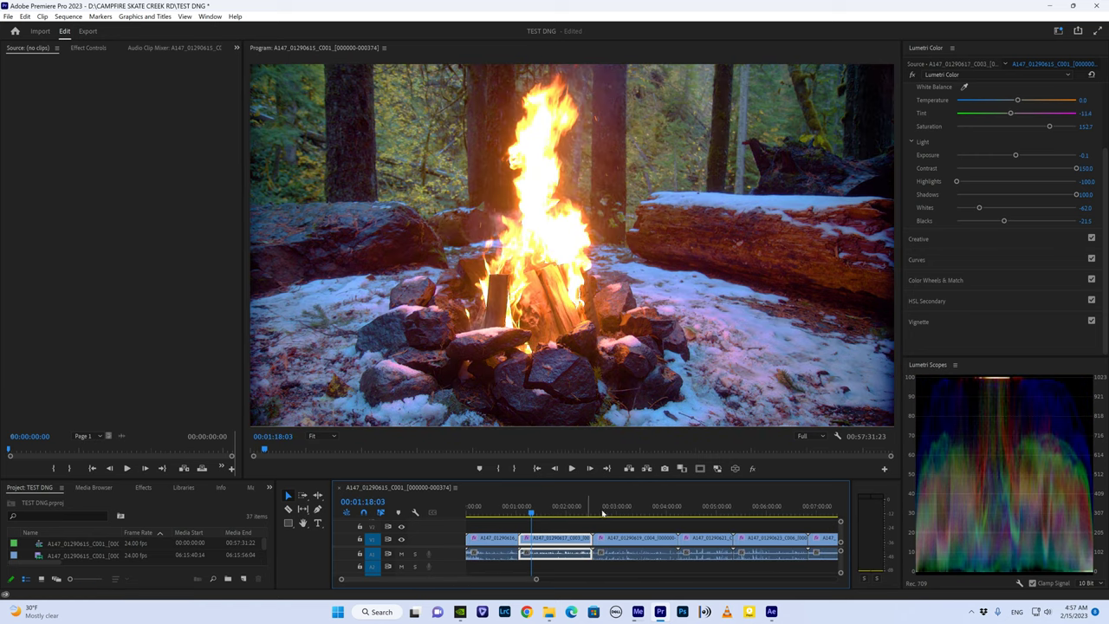
pyautogui.click(627, 512)
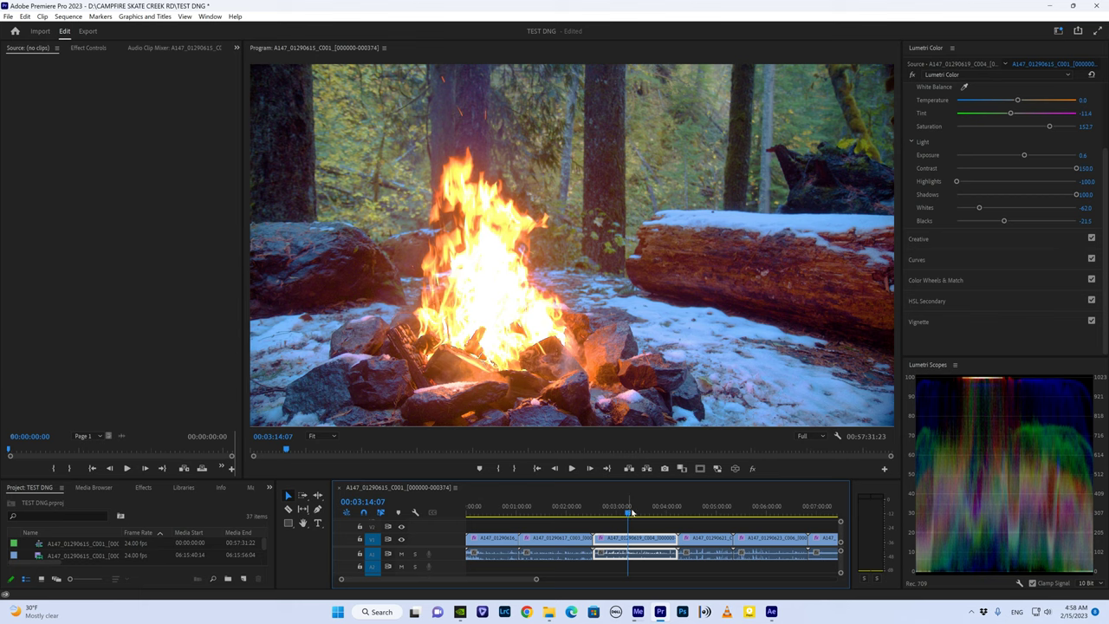
pyautogui.click(690, 511)
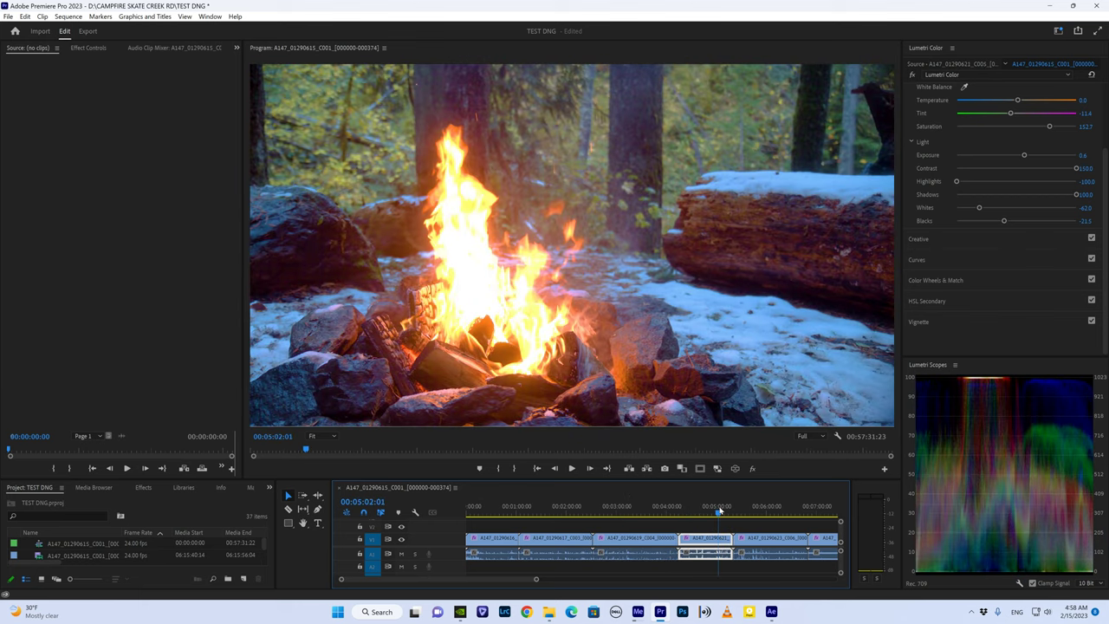
pyautogui.click(777, 511)
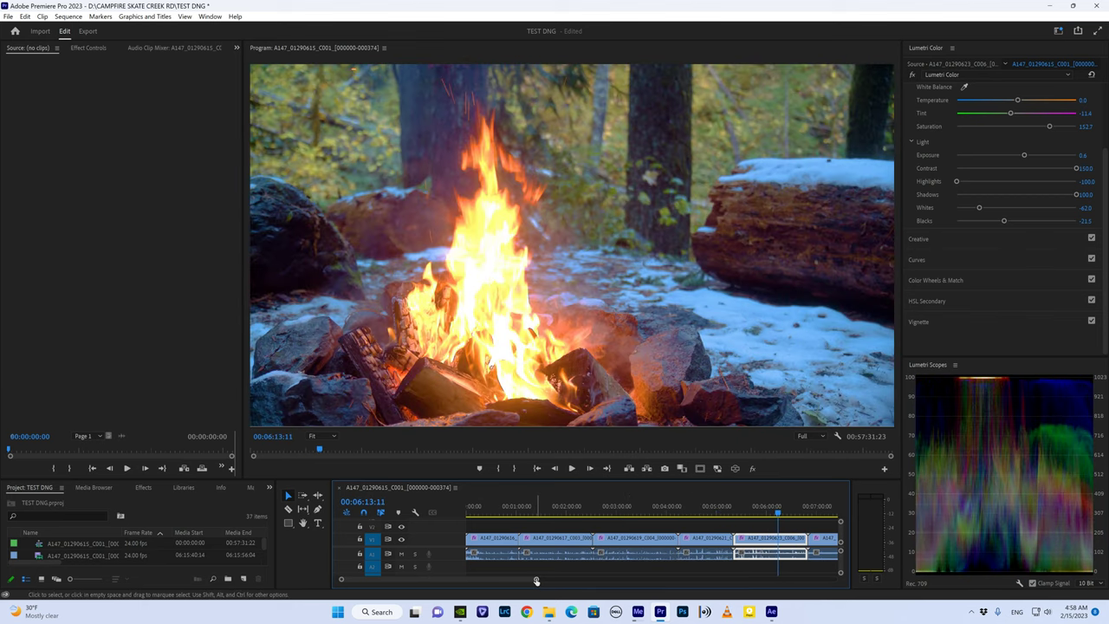
pyautogui.moveTo(536, 579); pyautogui.dragTo(635, 578)
pyautogui.click(627, 511)
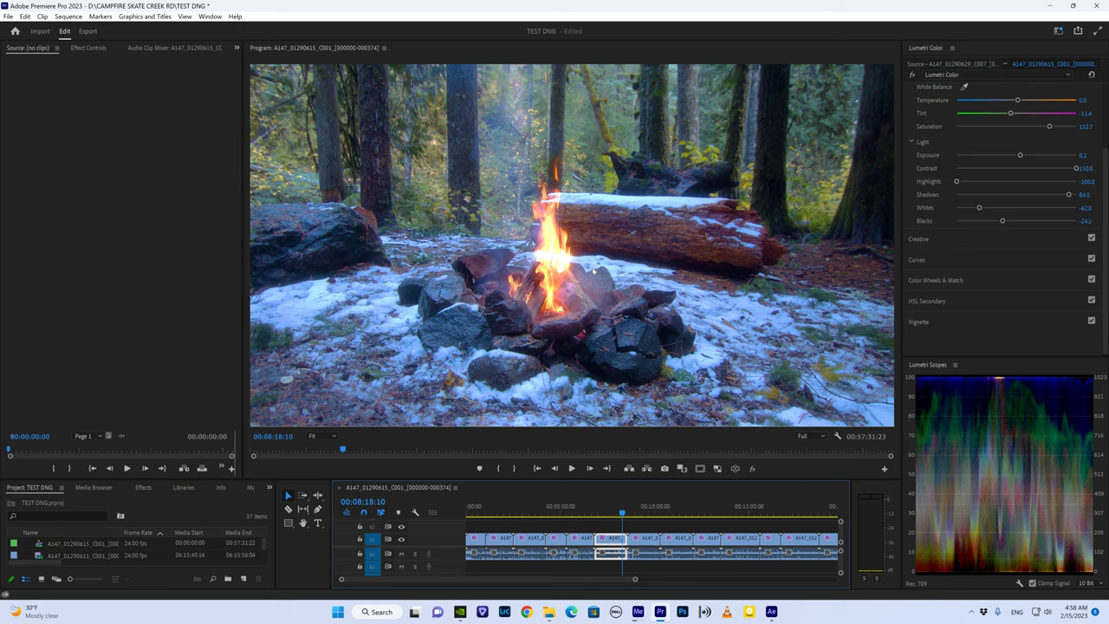
pyautogui.click(617, 511)
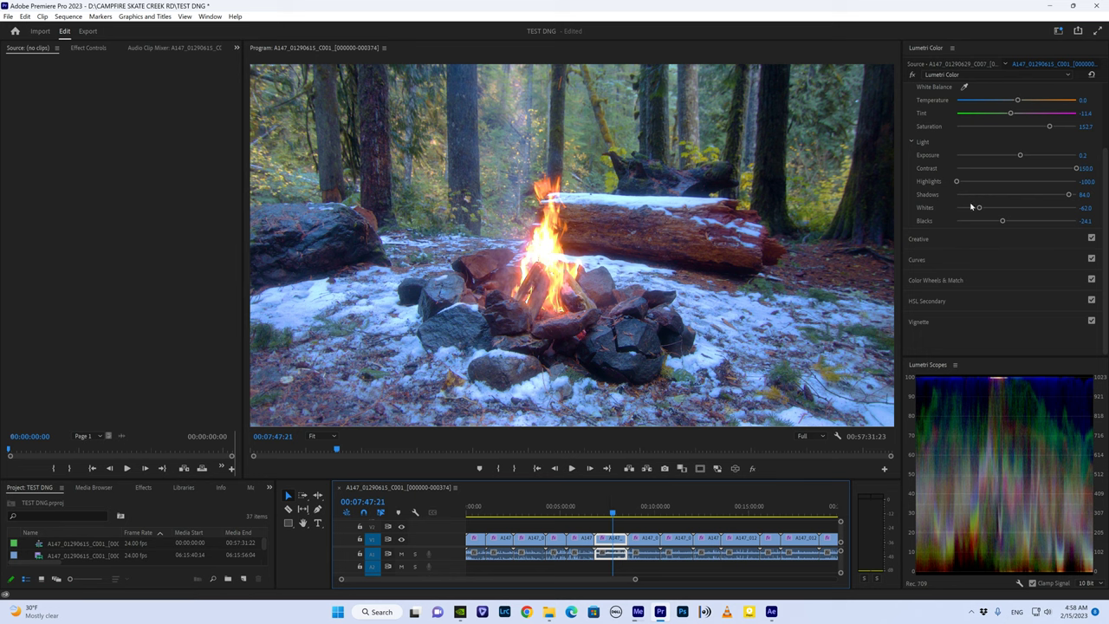
# Step: Scrub the timeline to the C017 campfire close-up and begin adjusting its highlights
pyautogui.moveTo(642, 510); pyautogui.dragTo(717, 511)
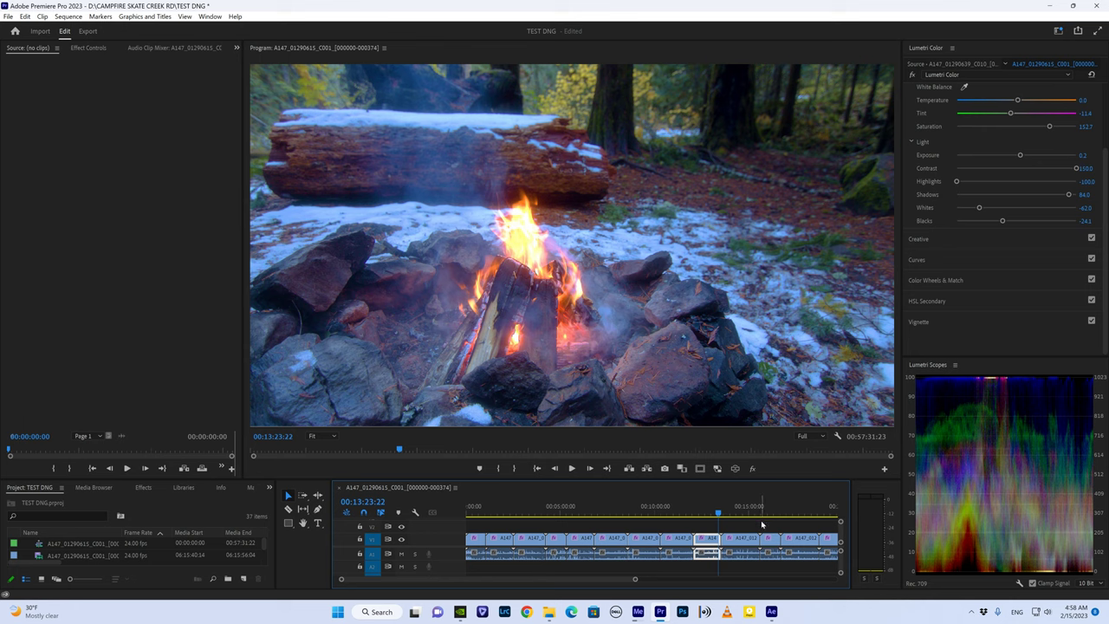
pyautogui.moveTo(699, 511); pyautogui.dragTo(738, 513)
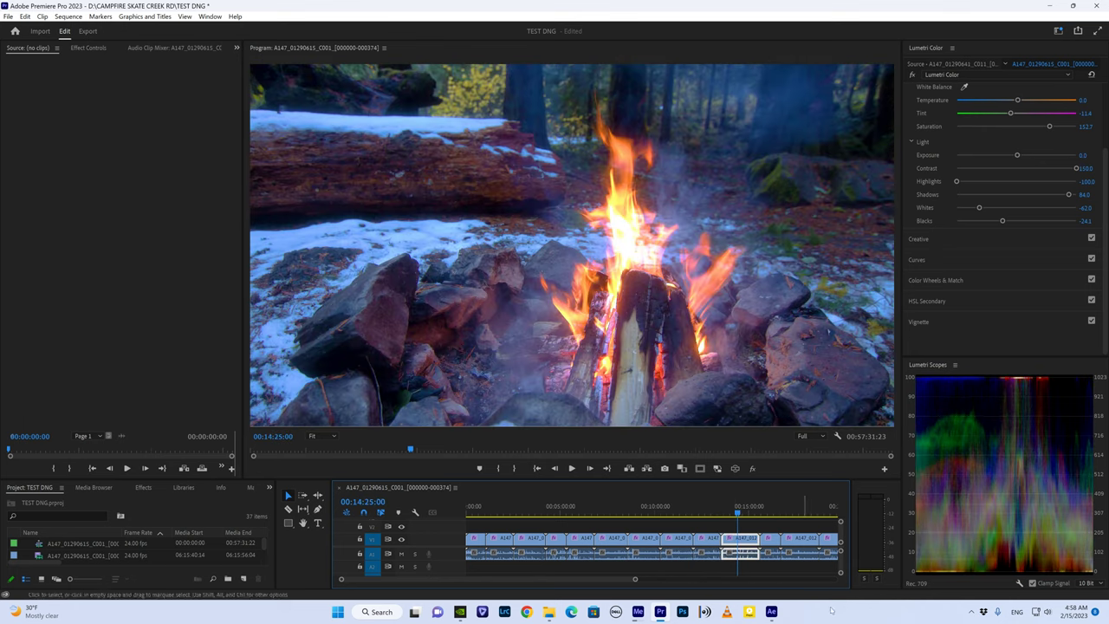
pyautogui.moveTo(750, 511); pyautogui.dragTo(773, 511)
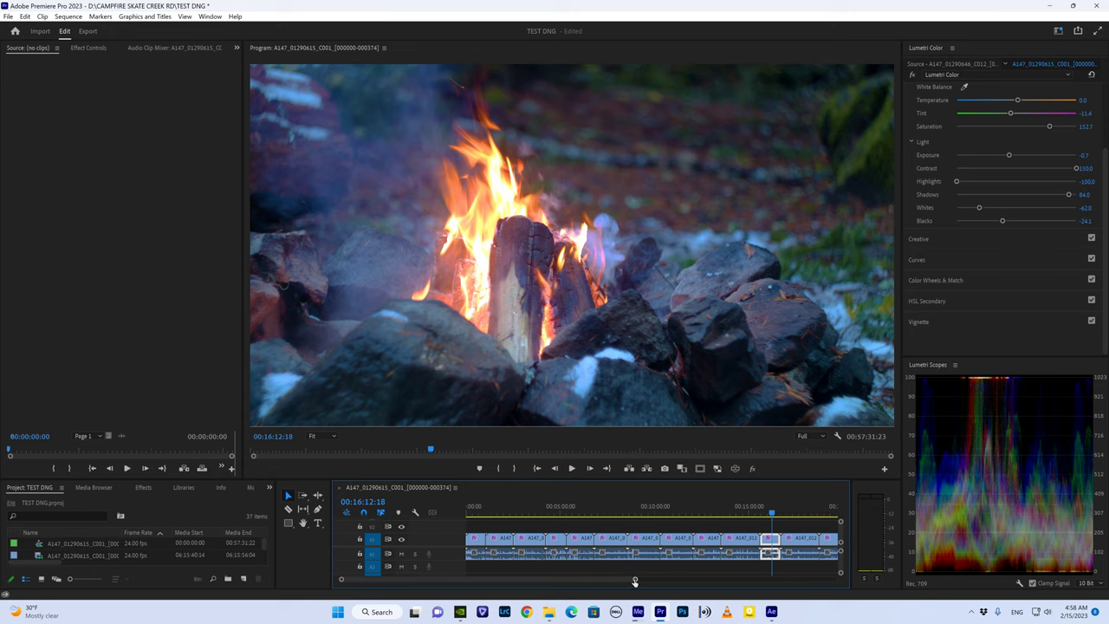
pyautogui.moveTo(635, 581); pyautogui.dragTo(662, 579)
pyautogui.moveTo(727, 511); pyautogui.dragTo(797, 500)
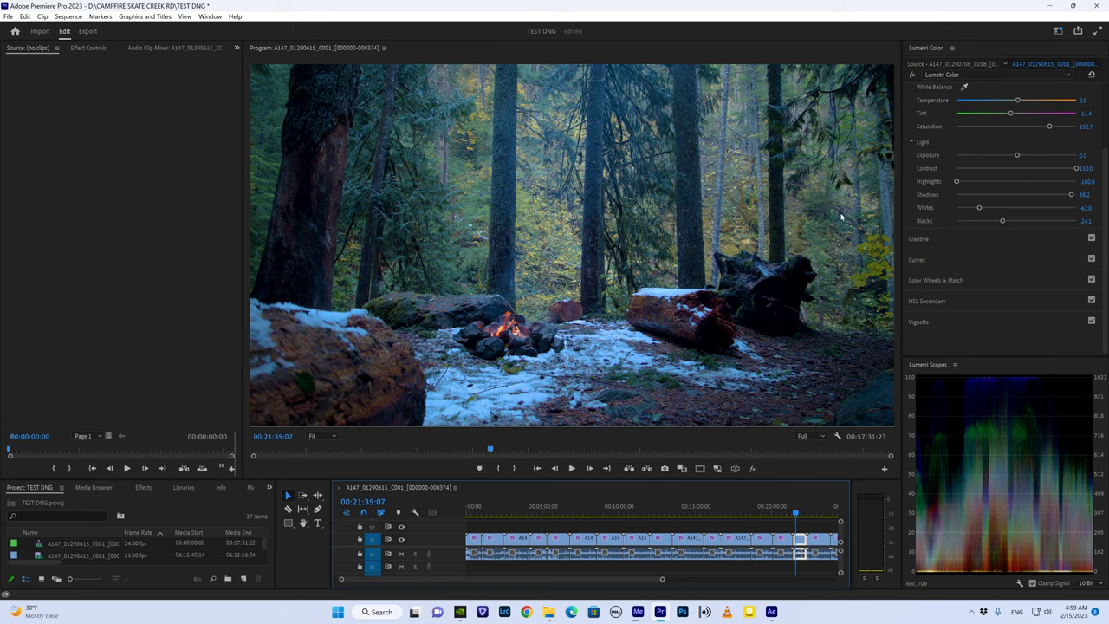
pyautogui.moveTo(791, 506); pyautogui.dragTo(784, 512)
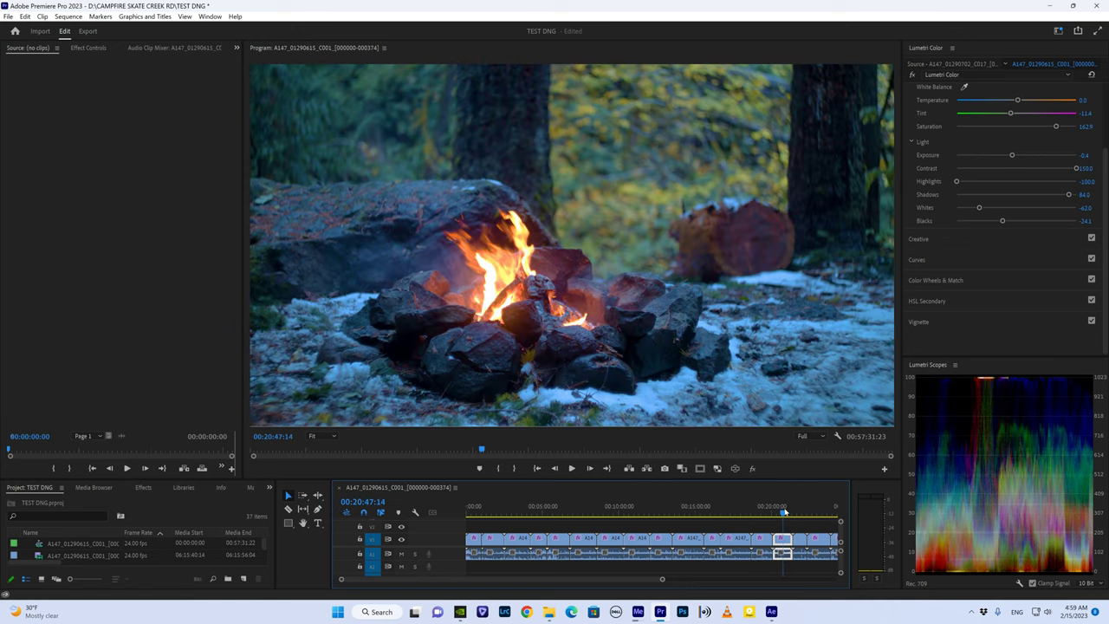
pyautogui.click(989, 182)
# Step: Set the close-up's Whites to -100 and Exposure to 0.2, then scrub to the next clip
pyautogui.click(999, 208)
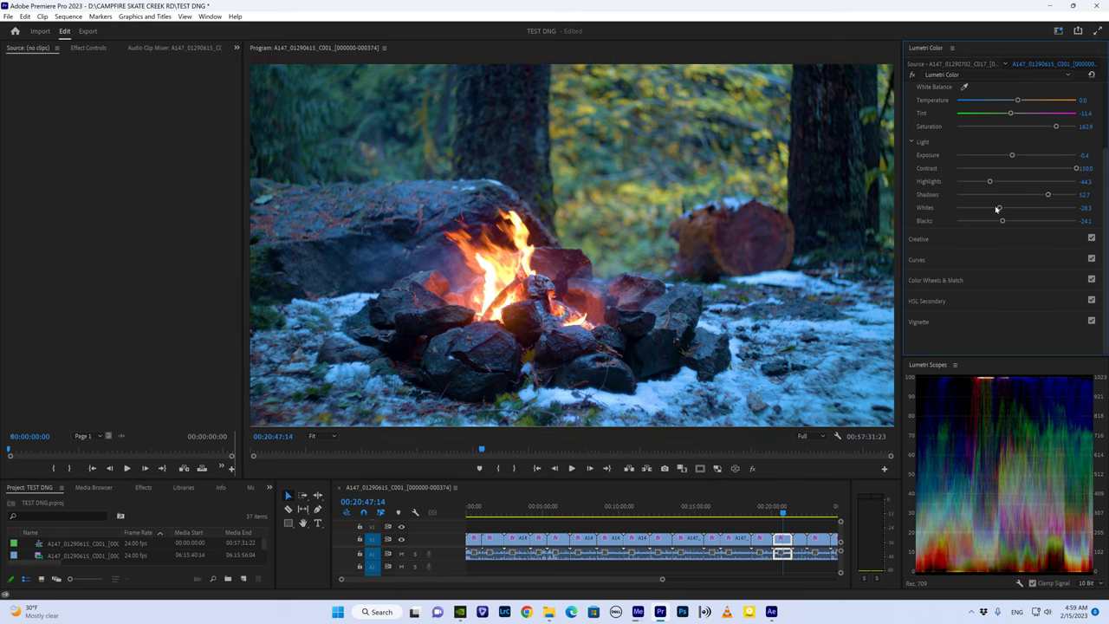
pyautogui.moveTo(970, 210); pyautogui.dragTo(968, 185)
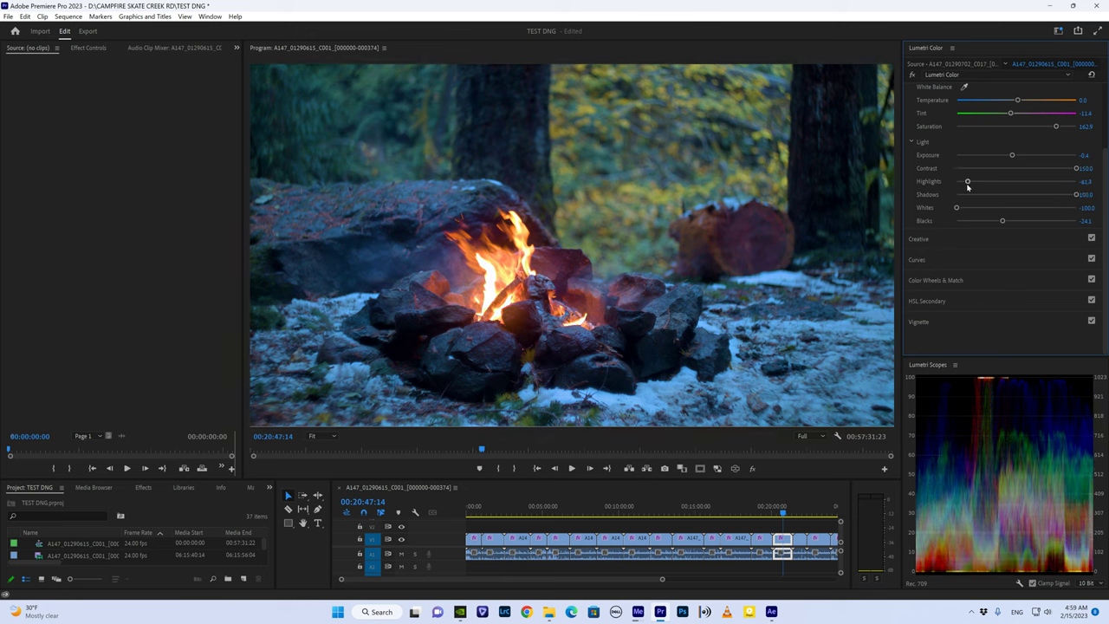
pyautogui.moveTo(1016, 157); pyautogui.dragTo(1019, 157)
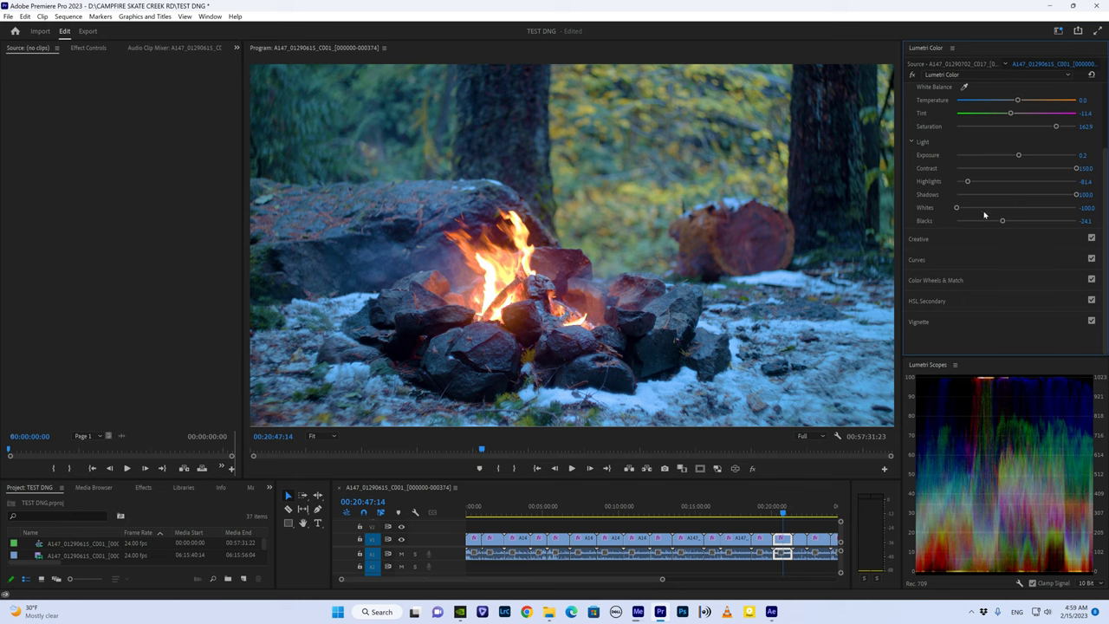
pyautogui.moveTo(779, 512); pyautogui.dragTo(813, 502)
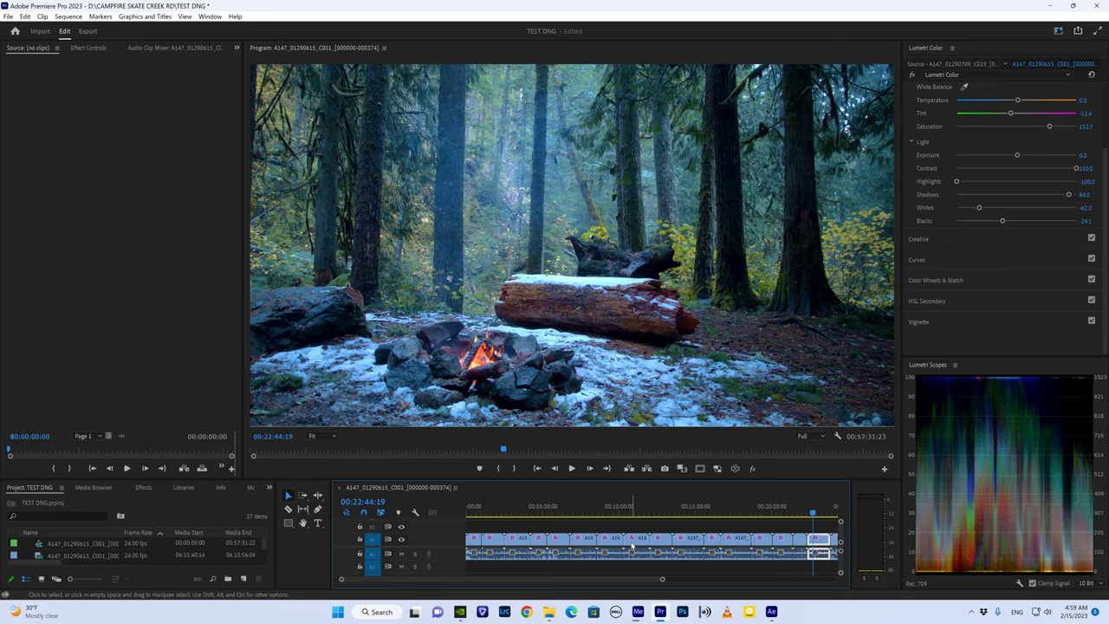
pyautogui.moveTo(664, 579); pyautogui.dragTo(702, 577)
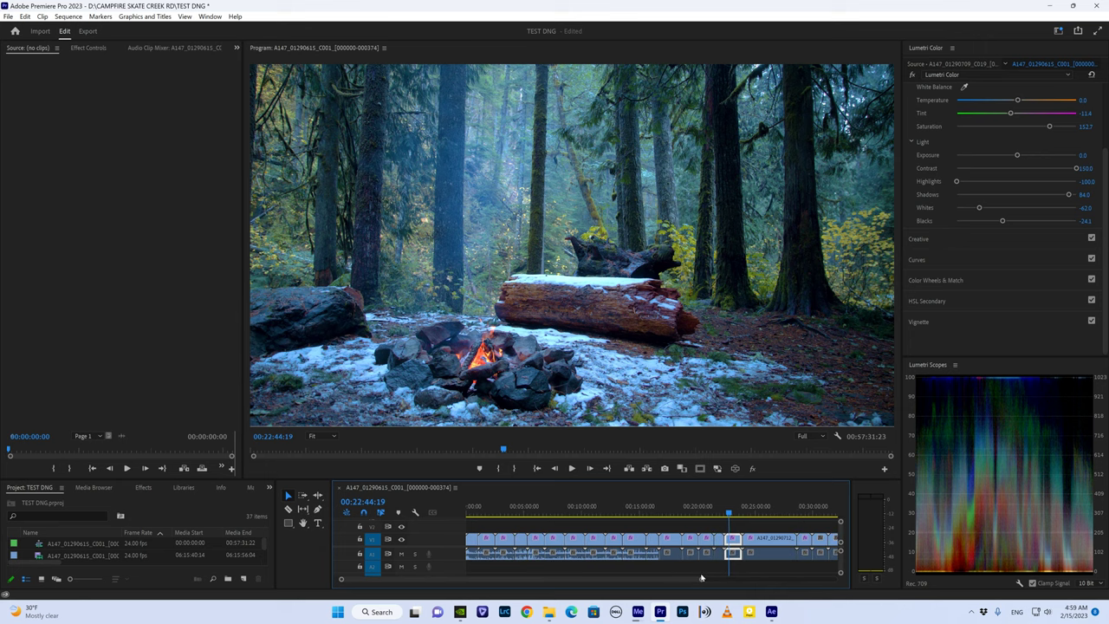
# Step: Step through several graded shots, then place the playhead past the last clip
pyautogui.click(731, 520)
pyautogui.press('Up')
pyautogui.press('Up')
pyautogui.press('Up')
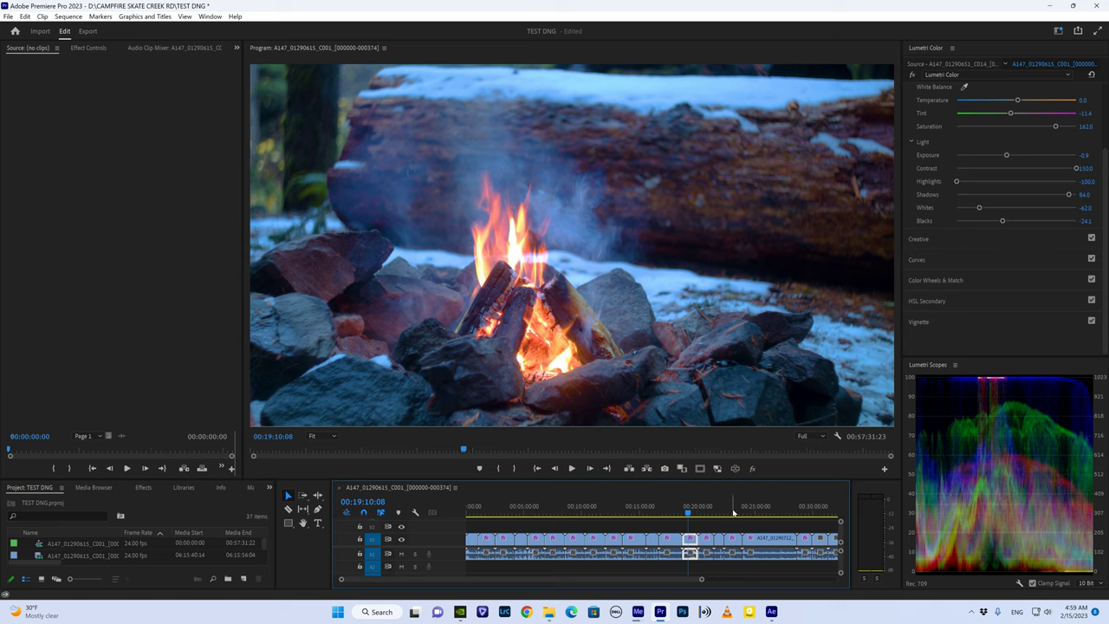
pyautogui.click(651, 514)
pyautogui.press('Down')
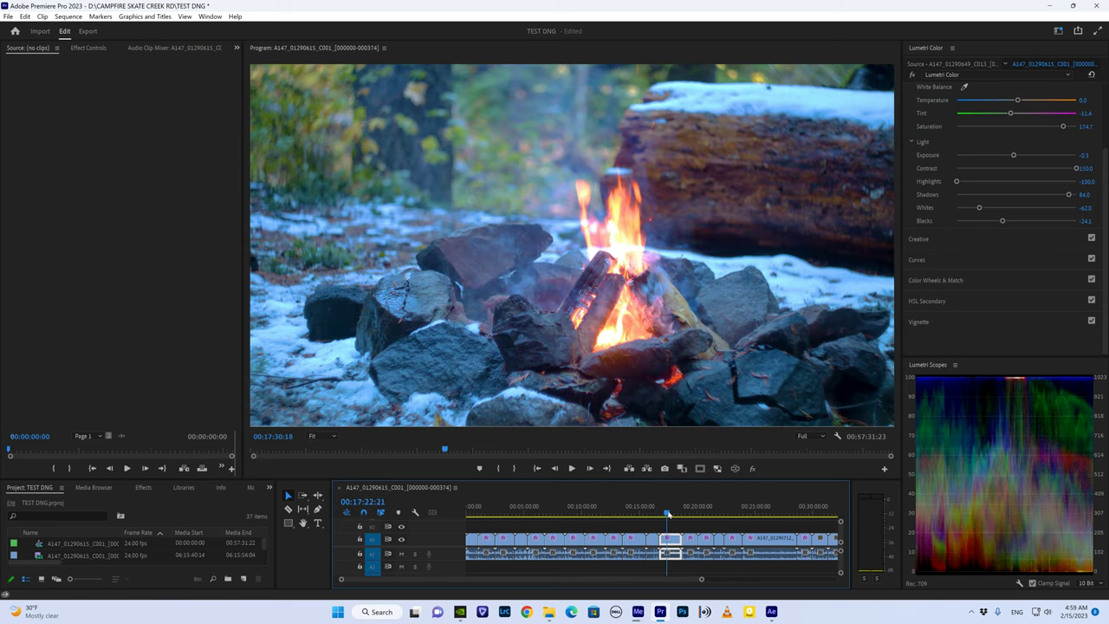
pyautogui.moveTo(667, 511); pyautogui.dragTo(779, 520)
pyautogui.moveTo(742, 580); pyautogui.dragTo(836, 579)
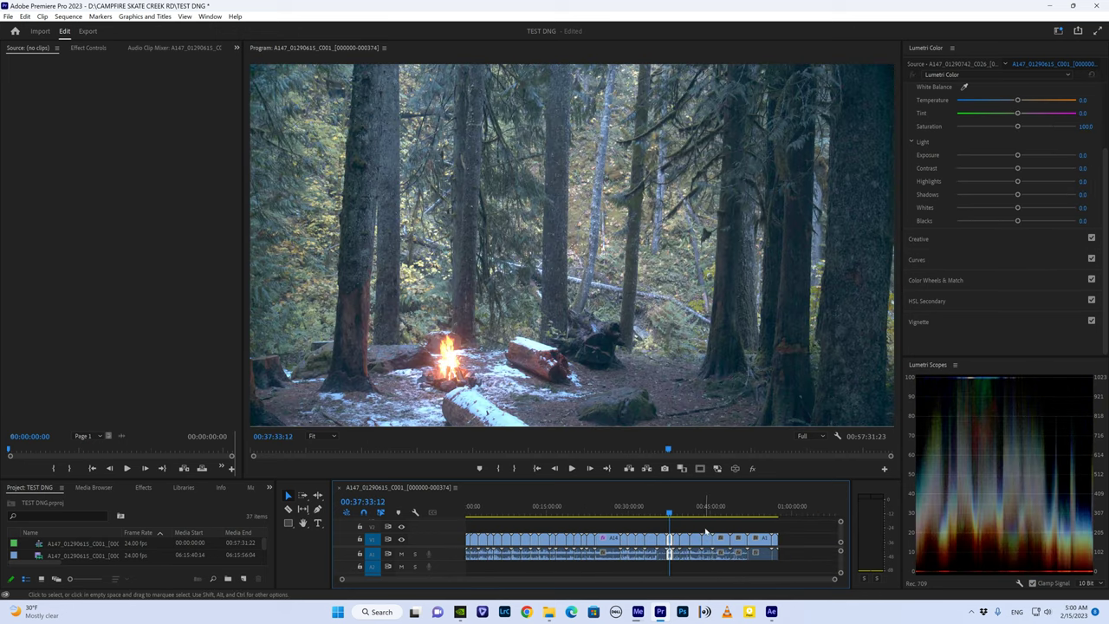
pyautogui.click(792, 511)
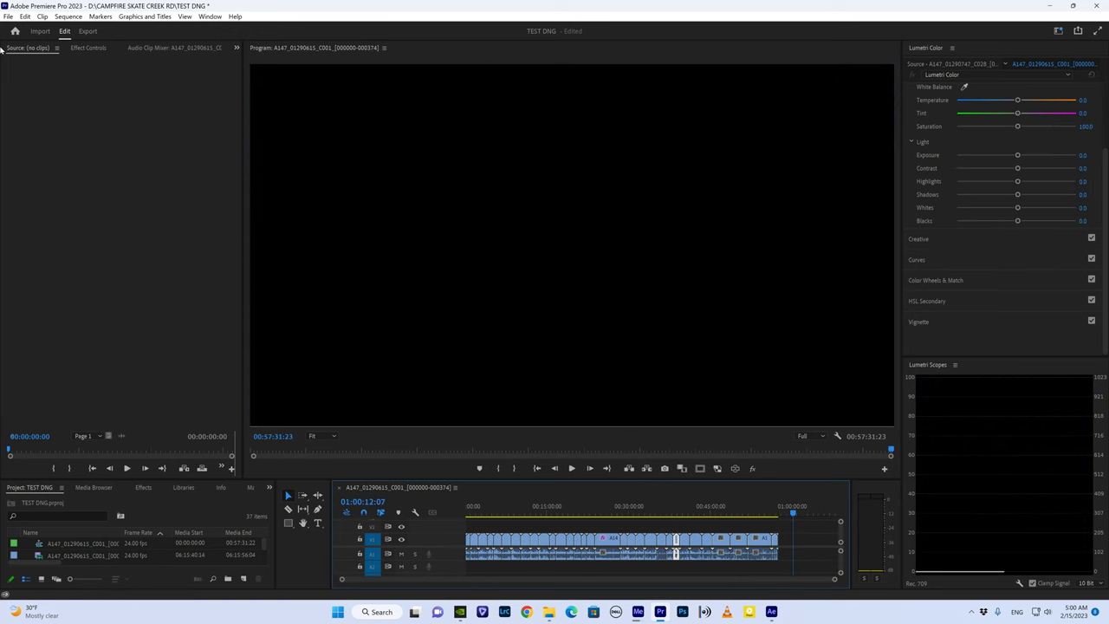
pyautogui.click(8, 16)
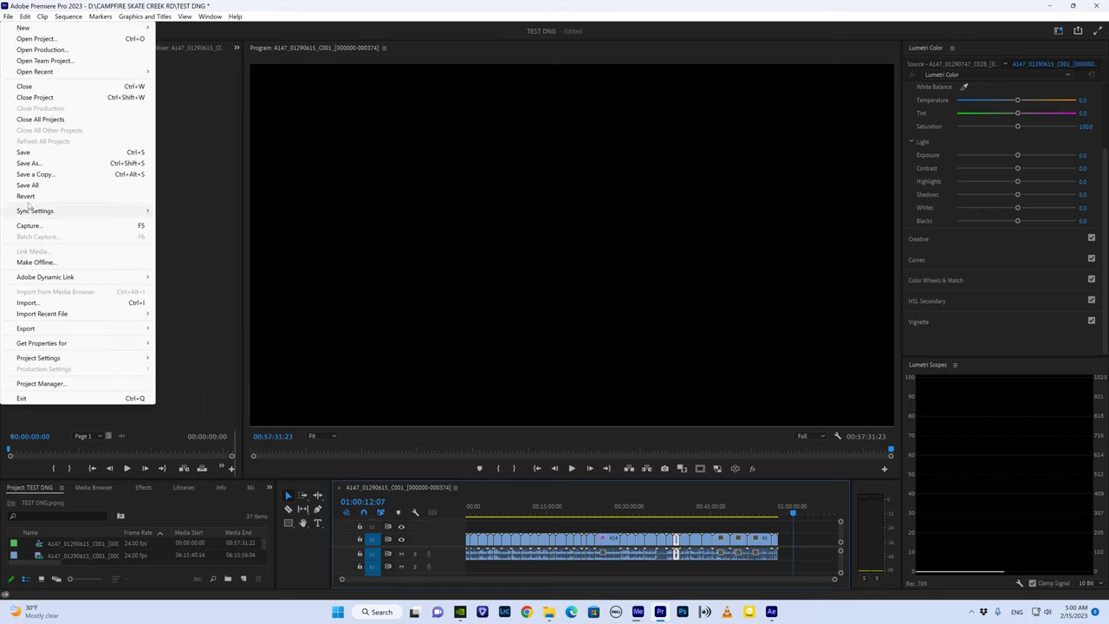
# Step: Import the A147_01290615_C001 DNG frames from the untitled folder as an image sequence
pyautogui.click(35, 302)
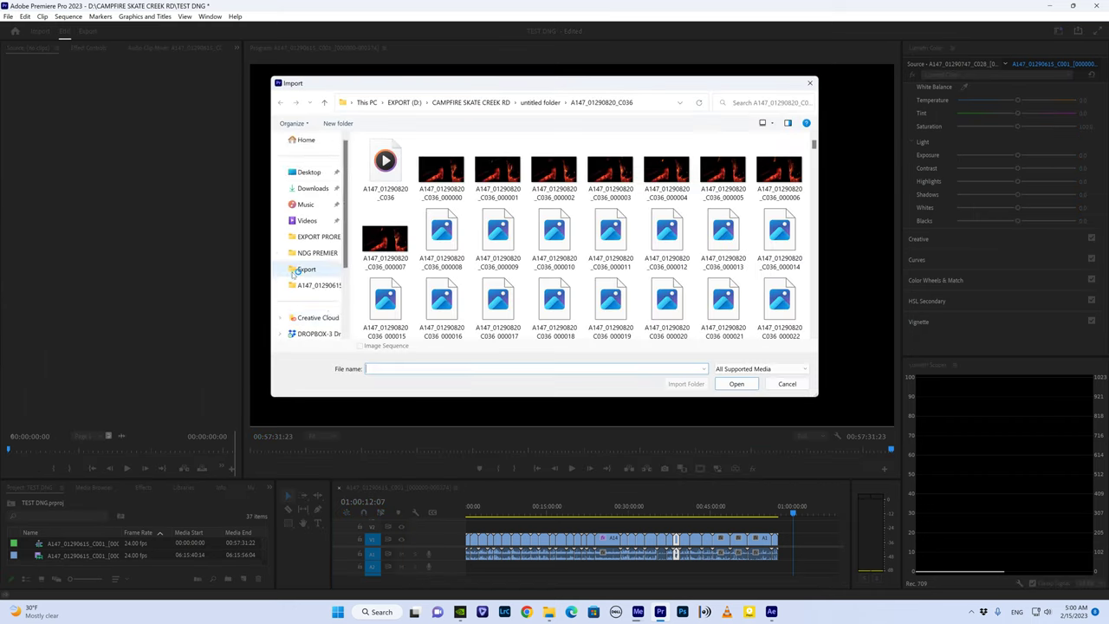
pyautogui.click(541, 102)
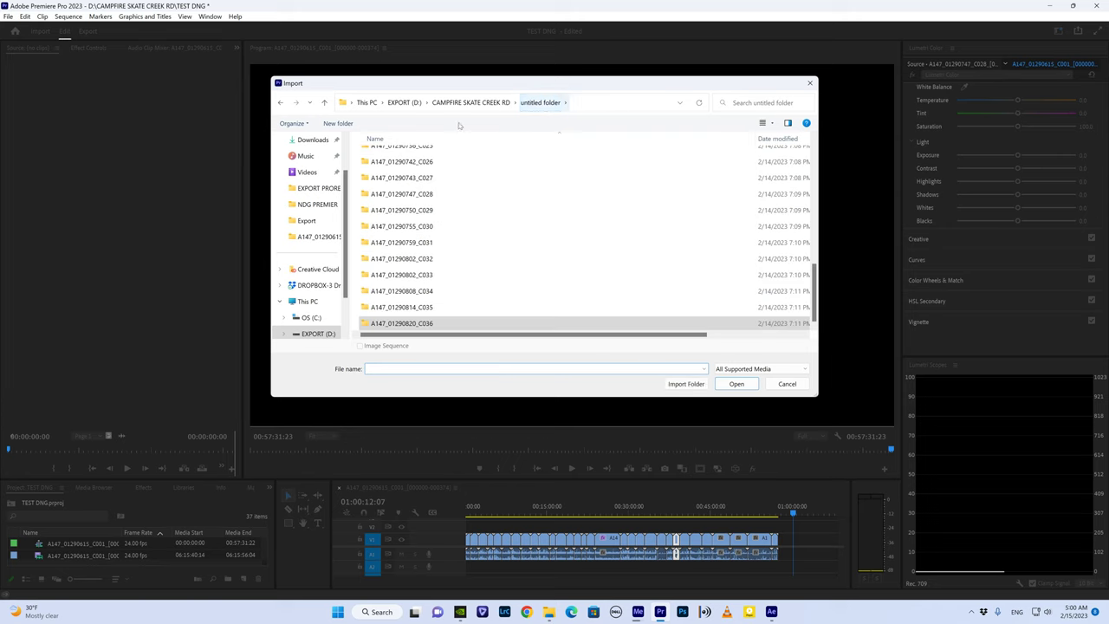
pyautogui.click(472, 102)
pyautogui.doubleClick(414, 188)
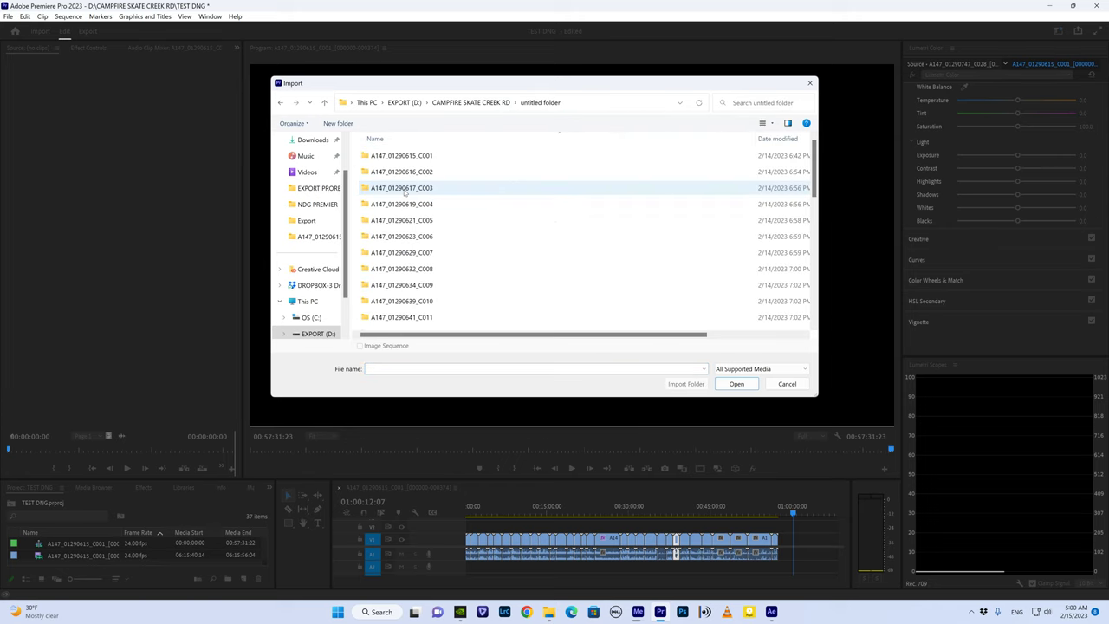
pyautogui.click(418, 156)
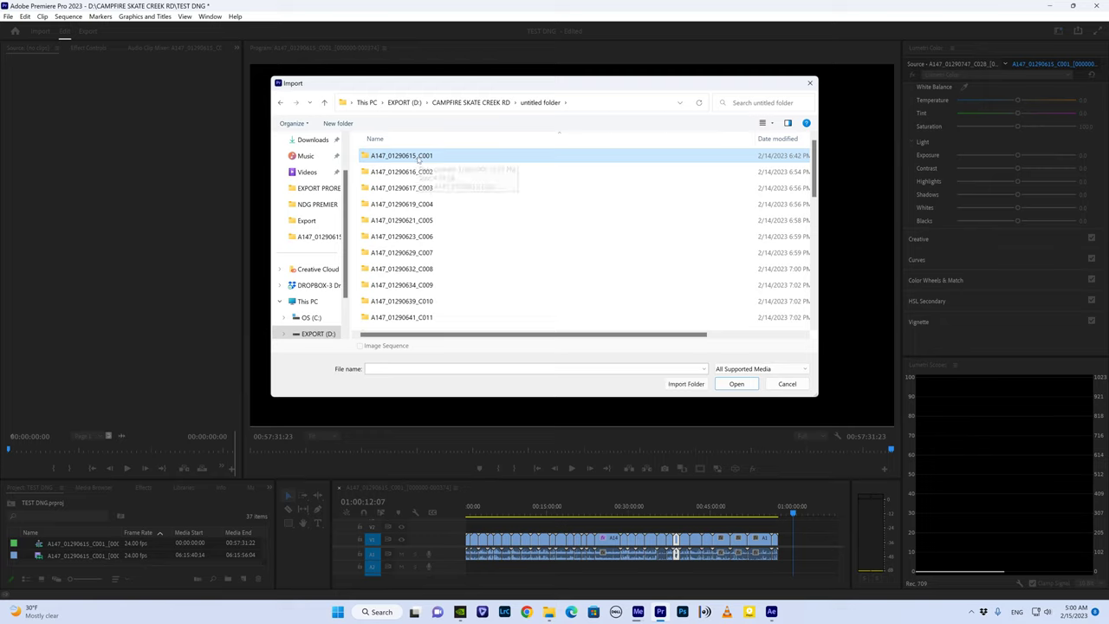
pyautogui.click(423, 156)
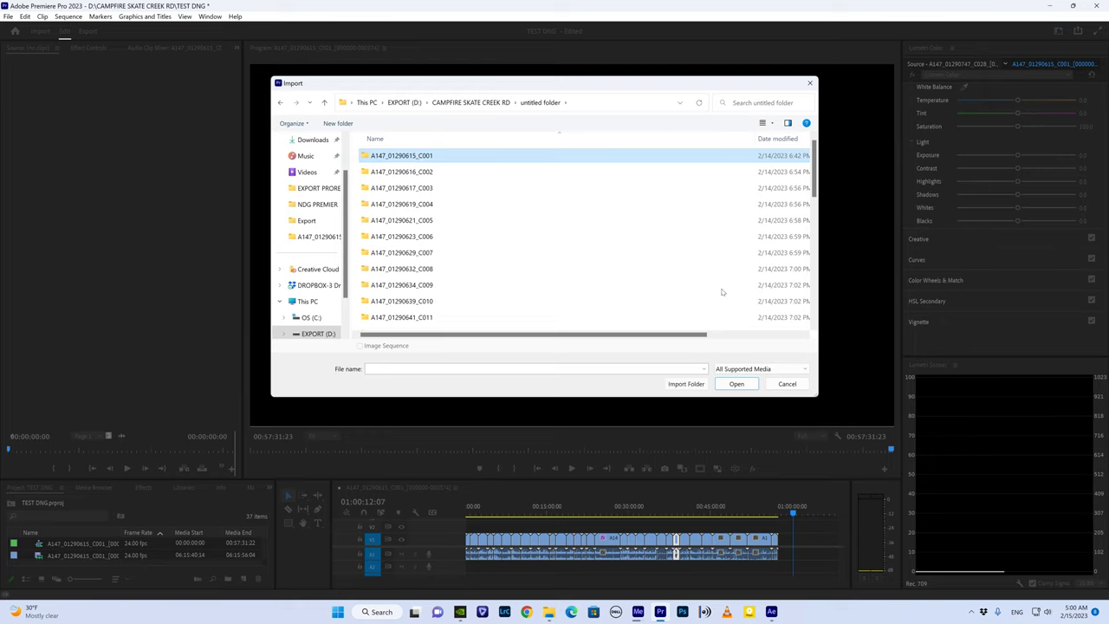
pyautogui.click(440, 156)
pyautogui.click(722, 382)
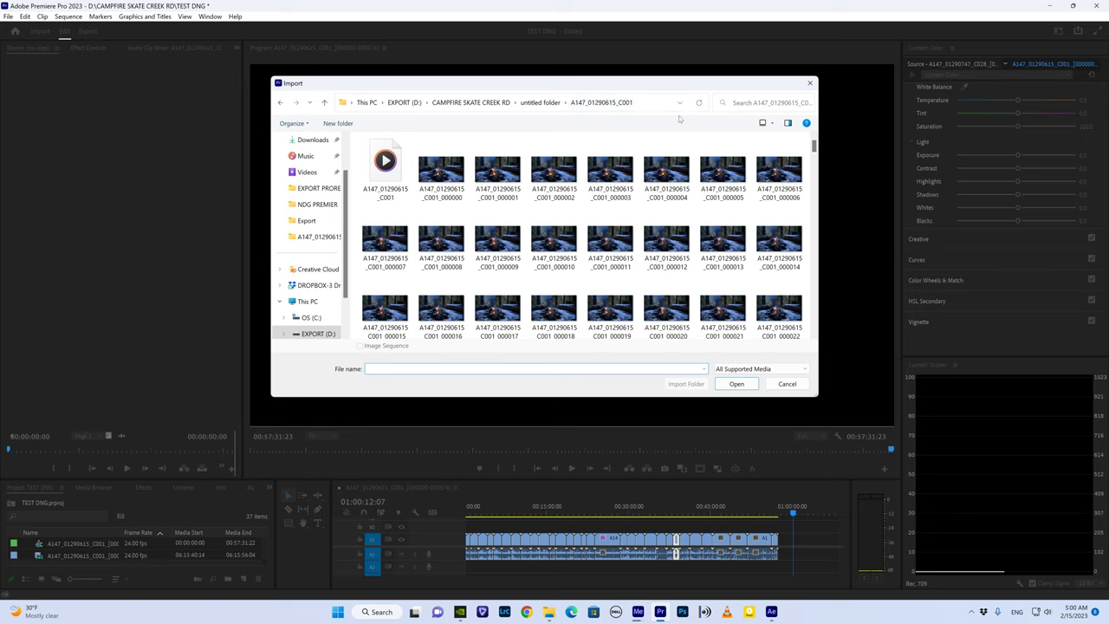
pyautogui.click(441, 180)
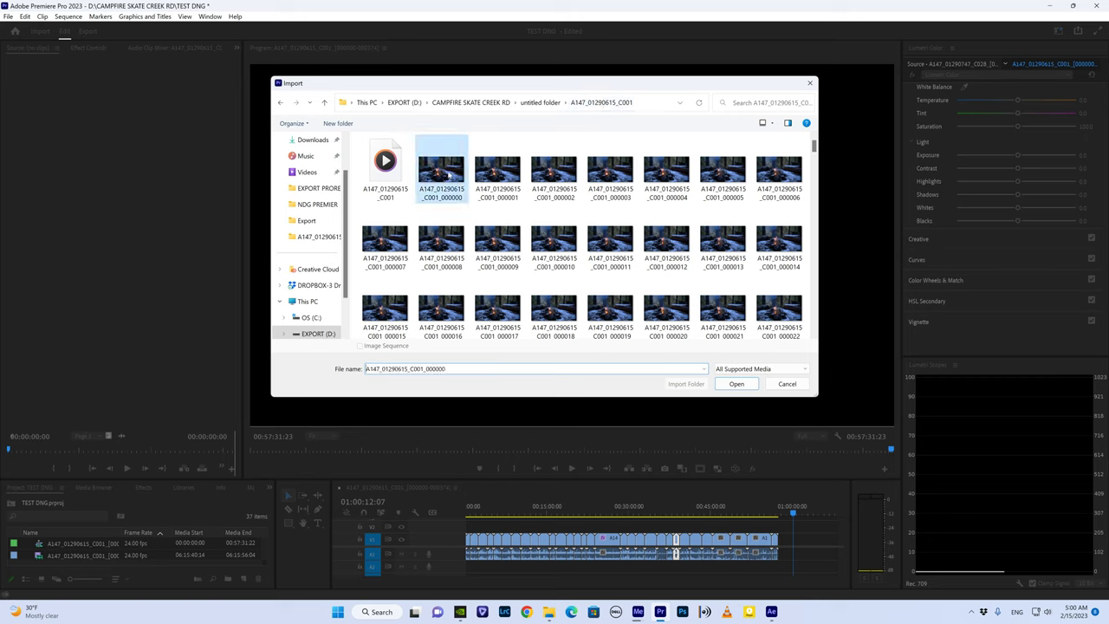
pyautogui.click(736, 383)
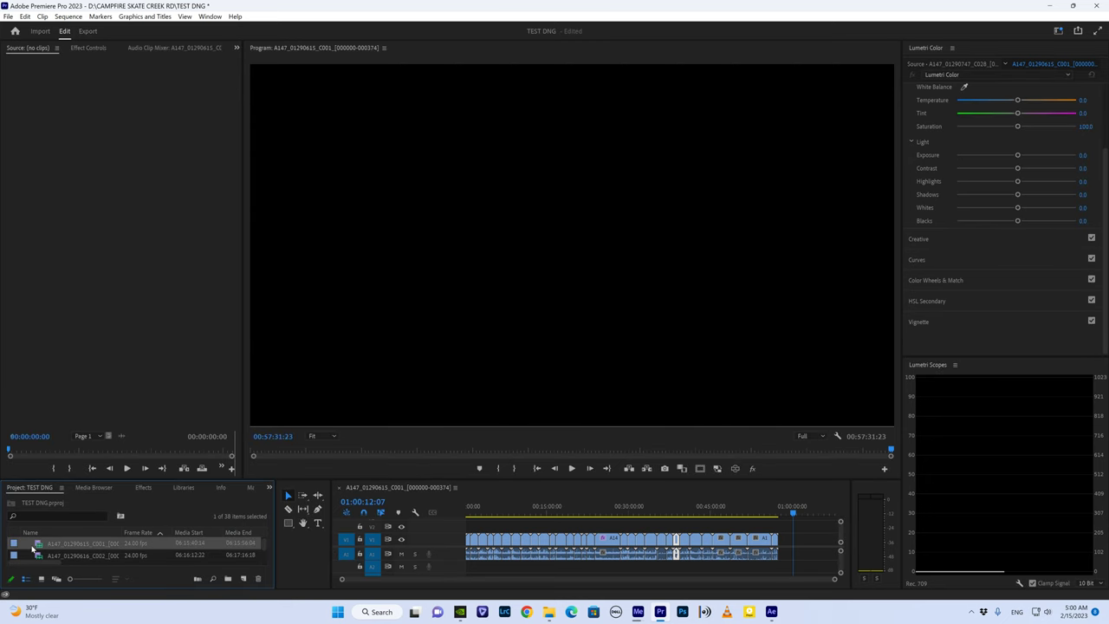
# Step: Place the imported campfire clip at the end of V1, park on it, and set Contrast to 100
pyautogui.moveTo(42, 544); pyautogui.dragTo(809, 507)
pyautogui.moveTo(818, 579); pyautogui.dragTo(701, 579)
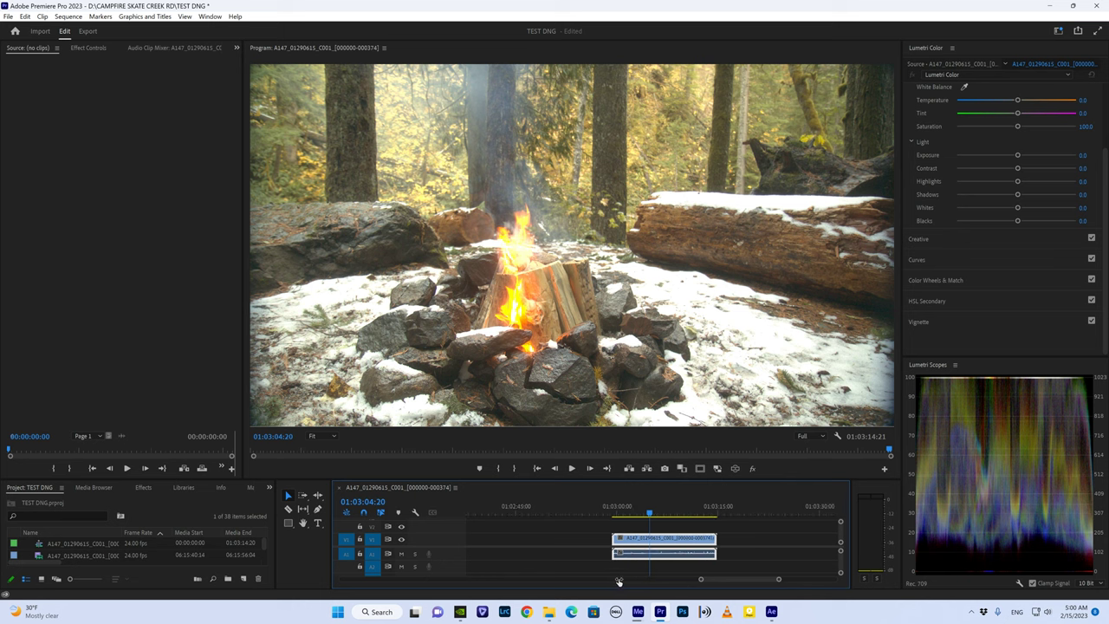
pyautogui.moveTo(654, 507); pyautogui.dragTo(634, 508)
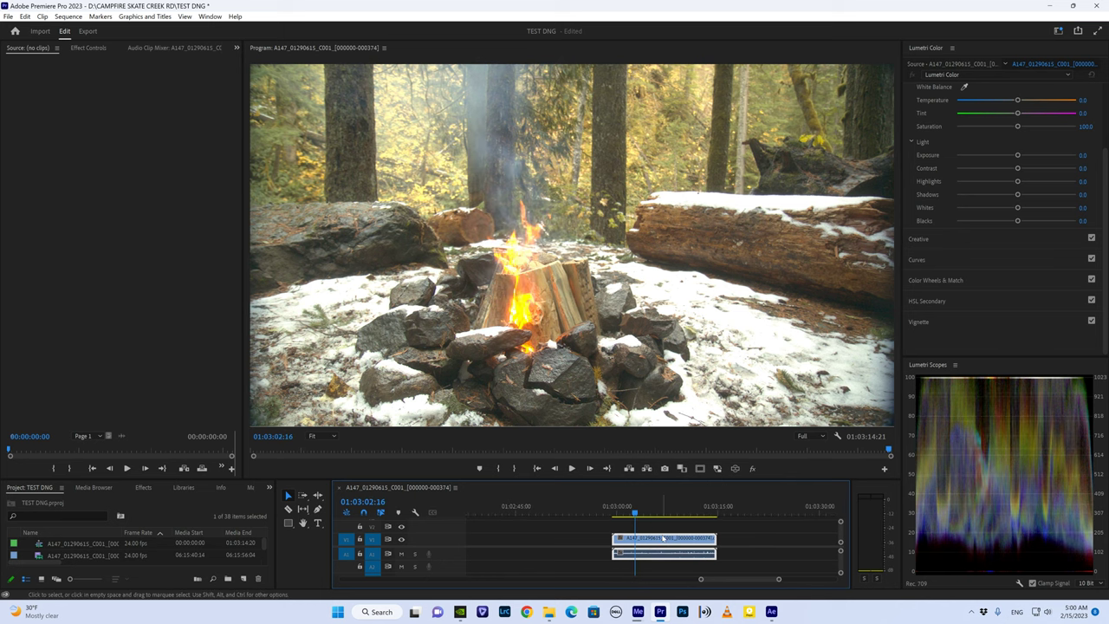
pyautogui.click(651, 508)
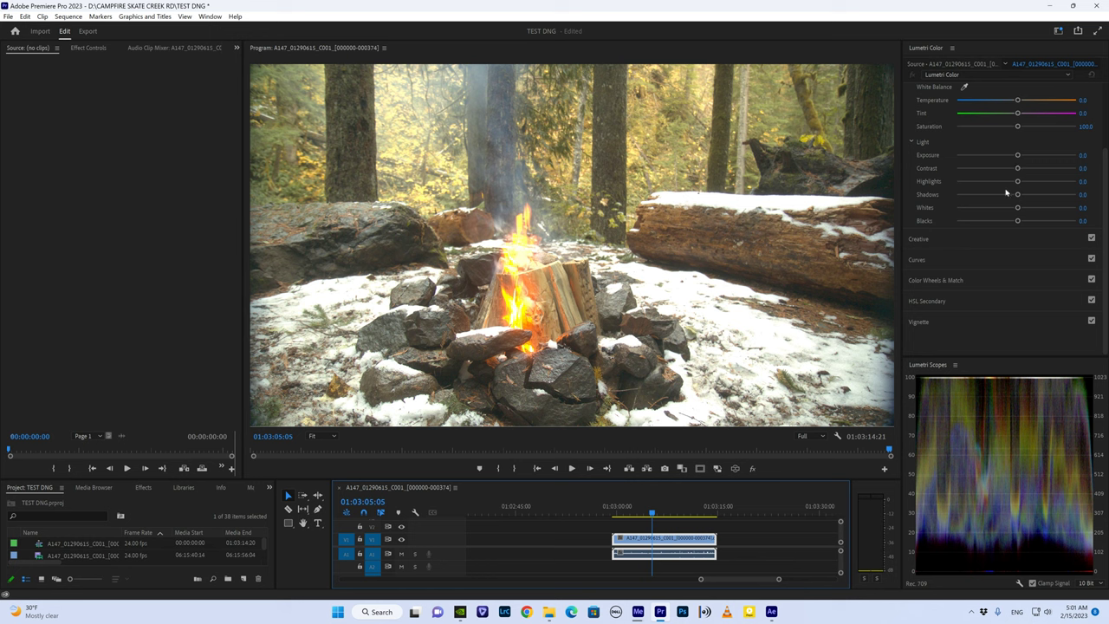
pyautogui.moveTo(1029, 169); pyautogui.dragTo(1095, 169)
# Step: Set Highlights -100, Saturation 161.2, Shadows 54.4, Whites -78.9, Exposure -0.3 and Creative Vibrance 24.9
pyautogui.moveTo(1017, 181); pyautogui.dragTo(967, 208)
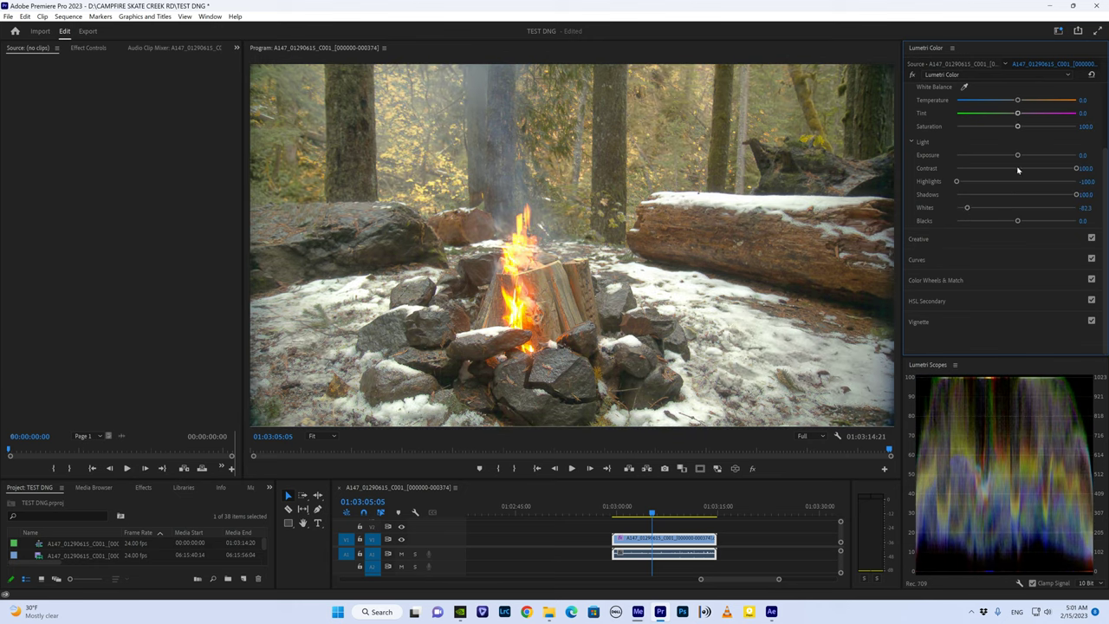
pyautogui.moveTo(1017, 127); pyautogui.dragTo(1053, 128)
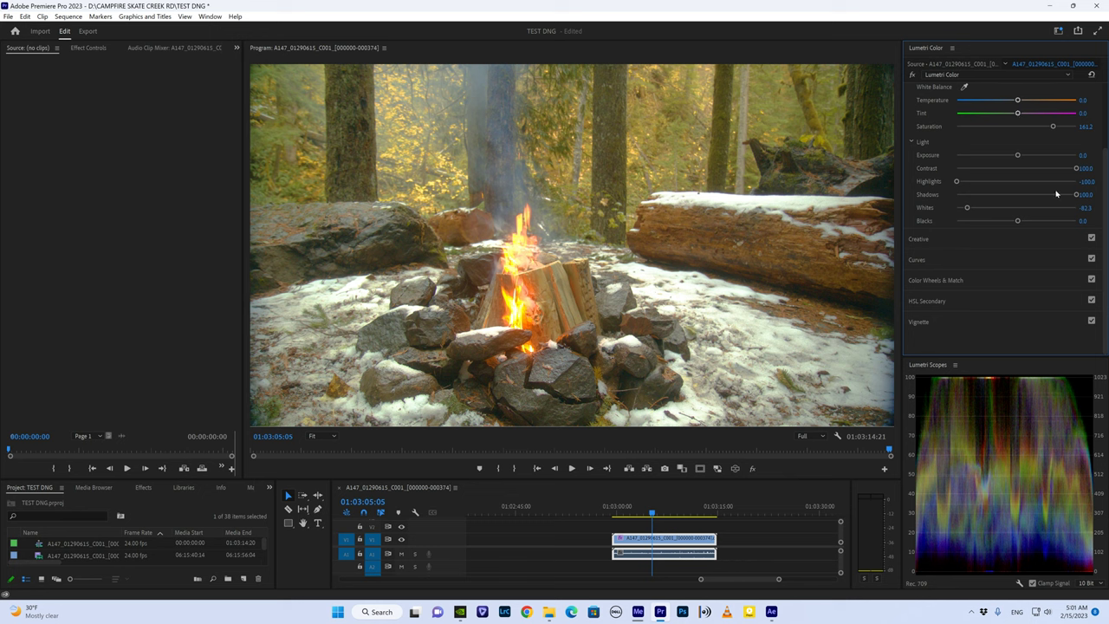
pyautogui.moveTo(1076, 195); pyautogui.dragTo(1048, 200)
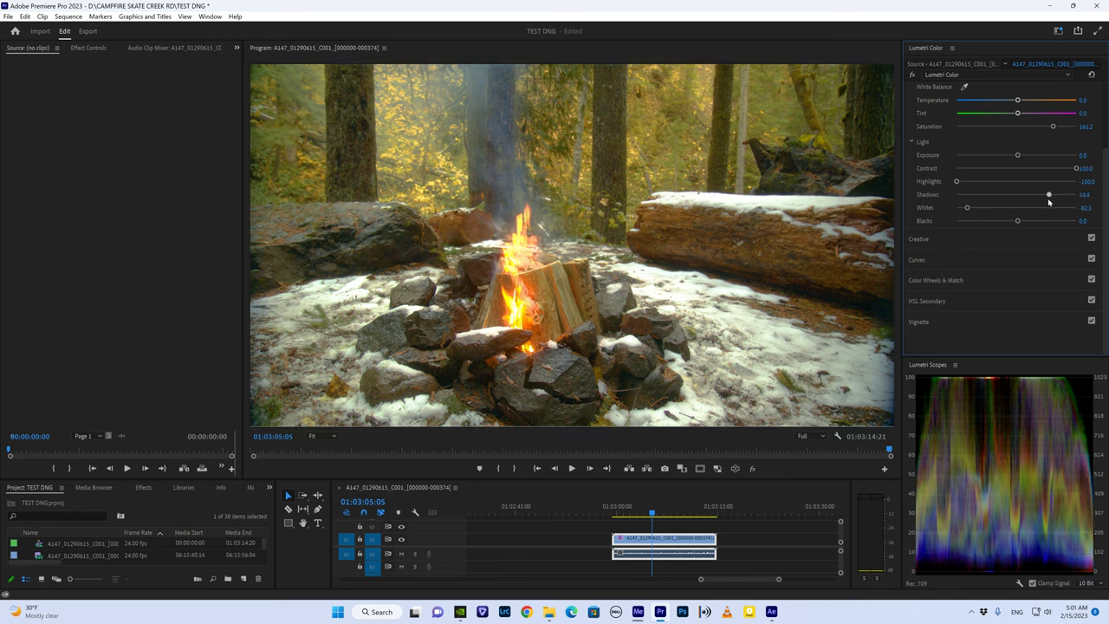
pyautogui.moveTo(967, 208)
pyautogui.mouseDown()
pyautogui.moveTo(980, 208)
pyautogui.moveTo(969, 208)
pyautogui.mouseUp()
pyautogui.moveTo(1017, 155); pyautogui.dragTo(1012, 156)
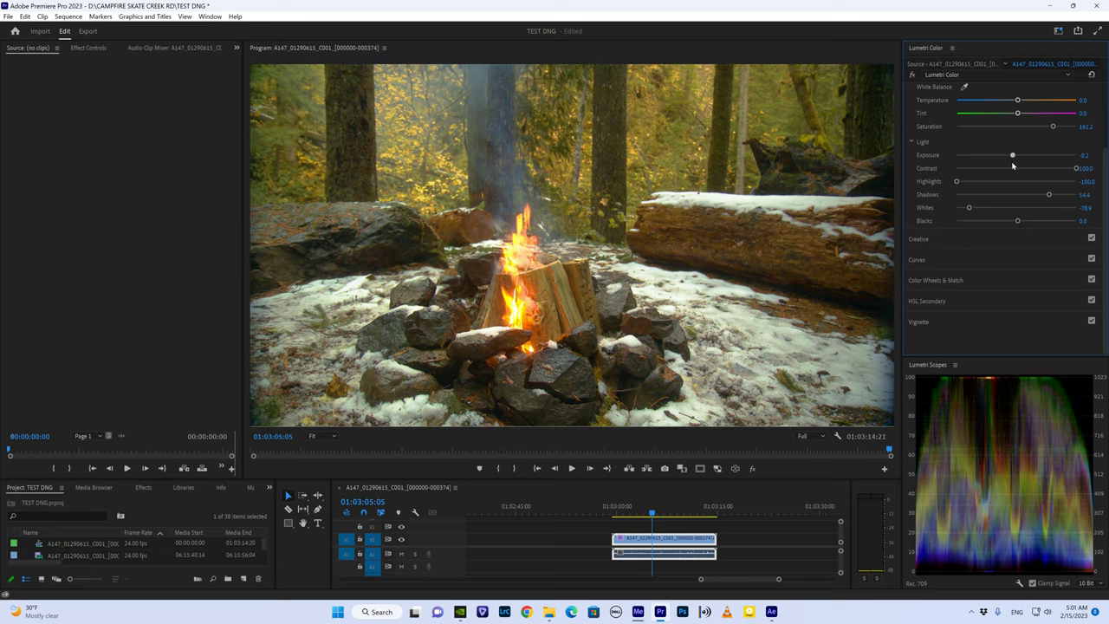
pyautogui.click(987, 243)
pyautogui.moveTo(1017, 210); pyautogui.dragTo(1031, 212)
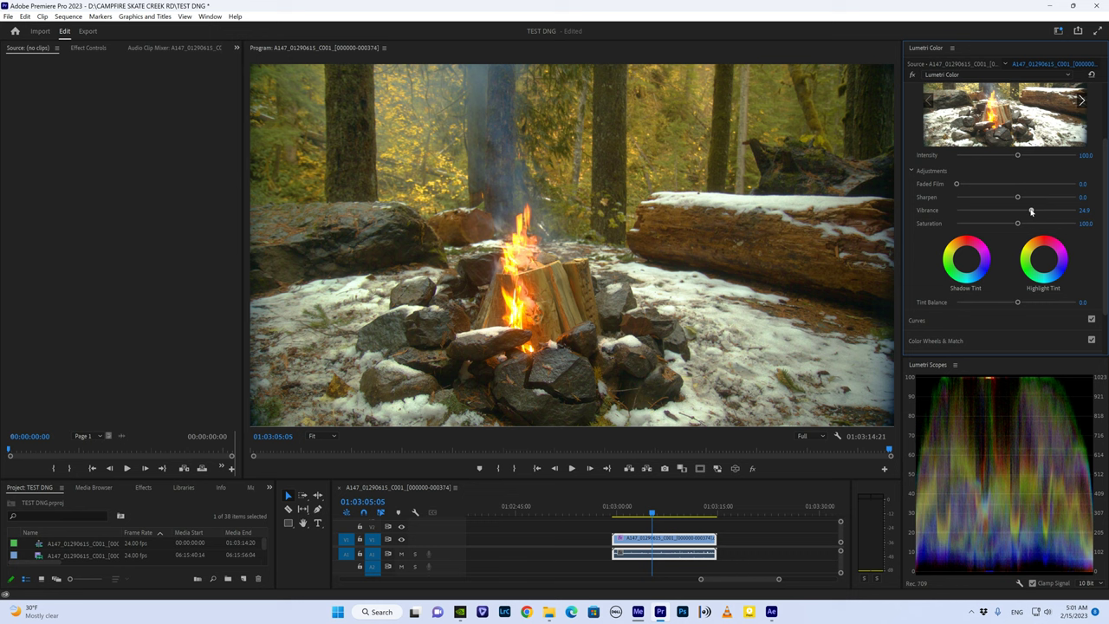
# Step: In Basic Correction, set Temperature to -7.2 and Exposure to 0.1
pyautogui.scroll(3, 1107, 219)
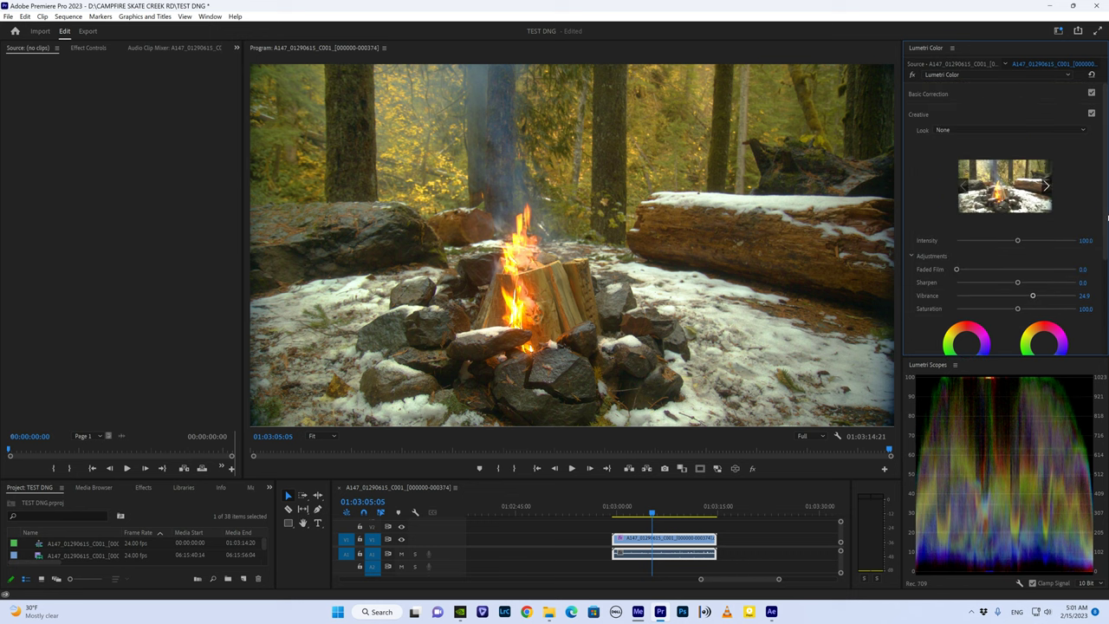
pyautogui.click(1002, 90)
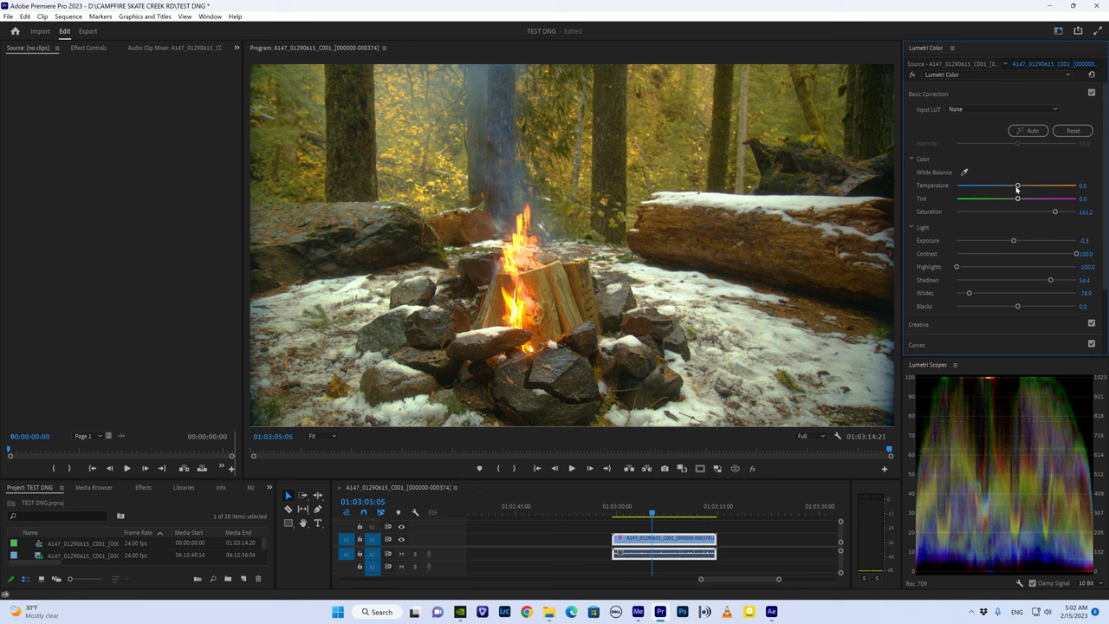
pyautogui.moveTo(1017, 187); pyautogui.dragTo(1012, 188)
pyautogui.moveTo(1013, 240); pyautogui.dragTo(1017, 243)
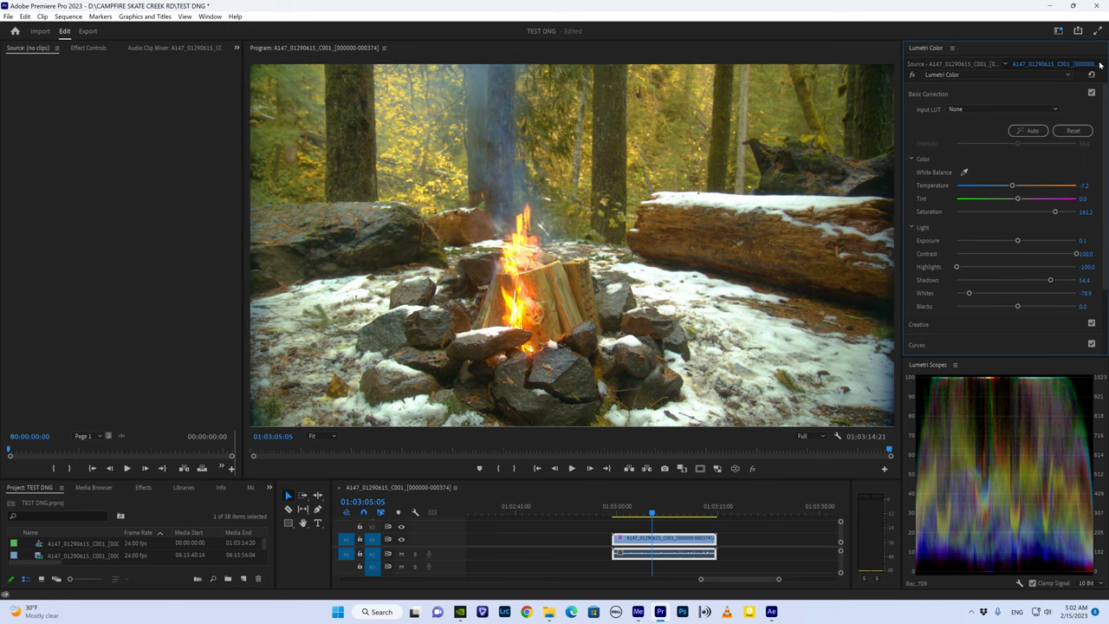
# Step: Preview the graded frame full screen, then fit the whole sequence in the timeline
pyautogui.click(1097, 32)
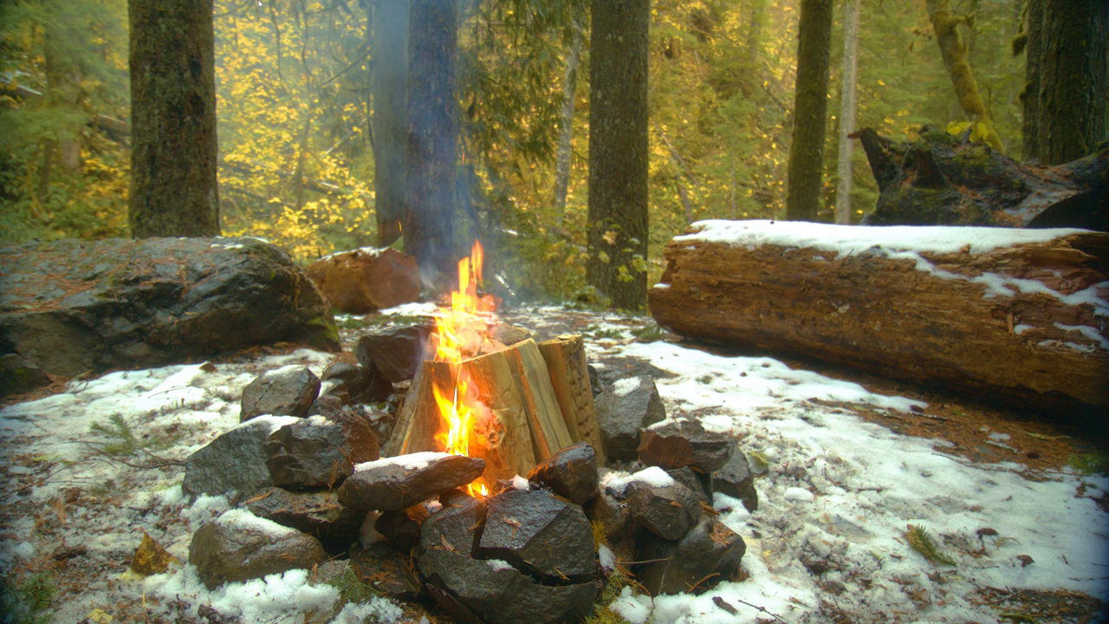
pyautogui.hotkey('ctrl', '`')
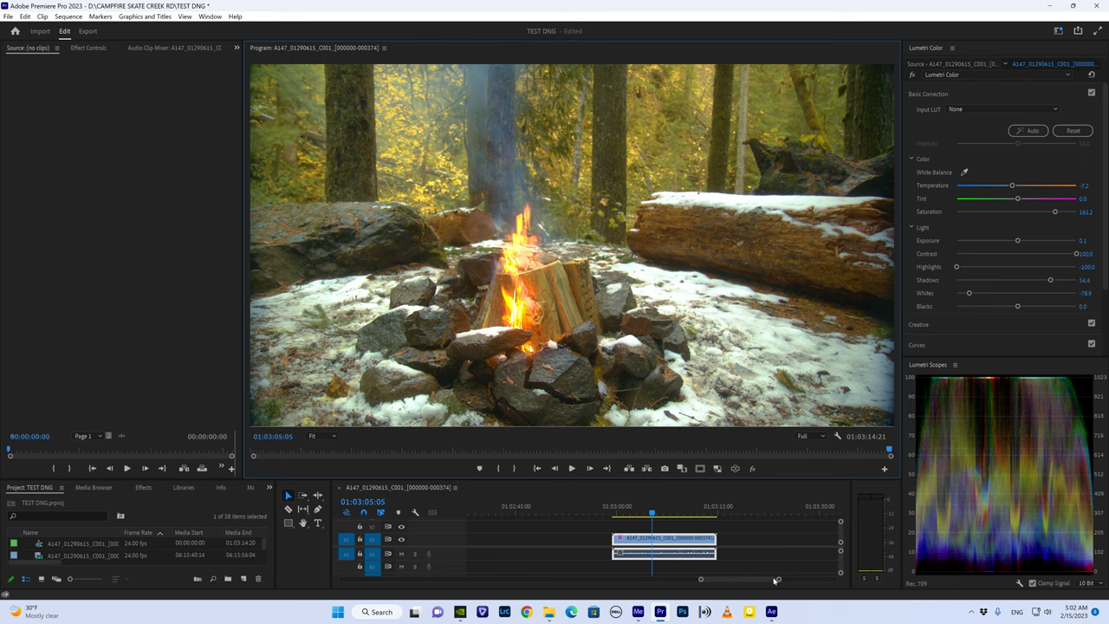
pyautogui.press('\\')
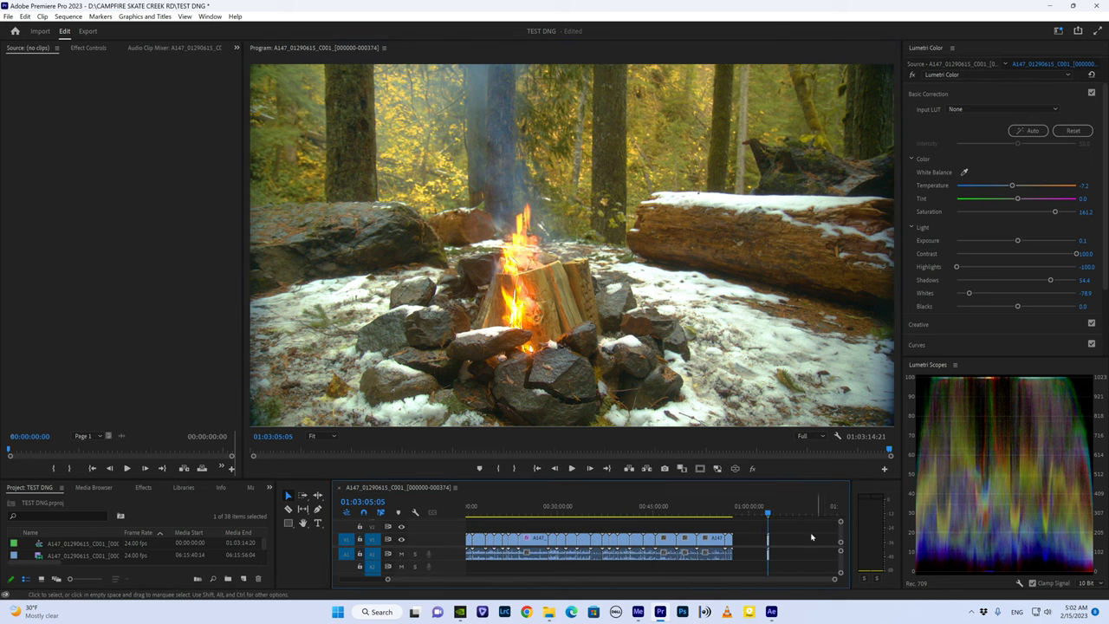
# Step: Scrub through other clips to the forest campfire wide shot, then minimize Premiere Pro
pyautogui.click(490, 507)
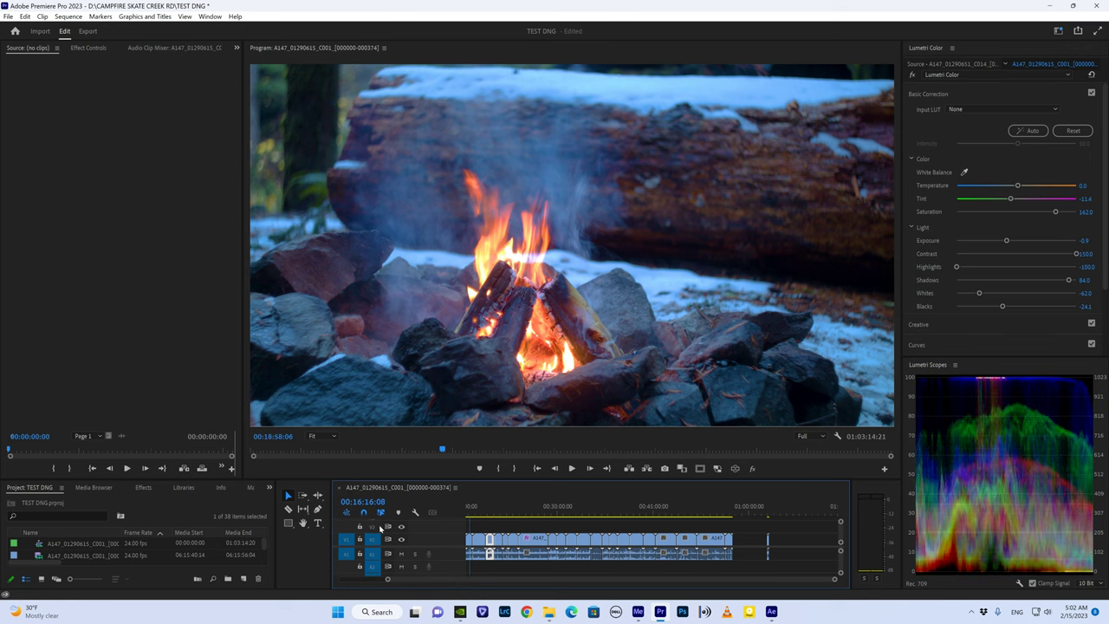
pyautogui.scroll(1, 548, 508)
pyautogui.click(548, 507)
pyautogui.moveTo(549, 508); pyautogui.dragTo(579, 504)
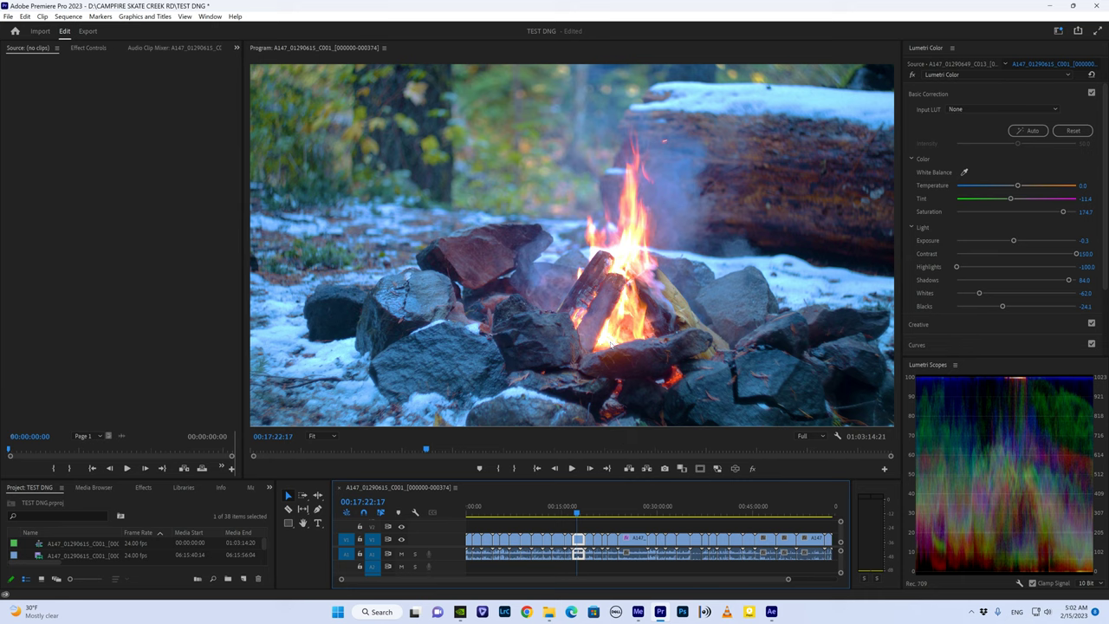
pyautogui.moveTo(577, 507); pyautogui.dragTo(679, 506)
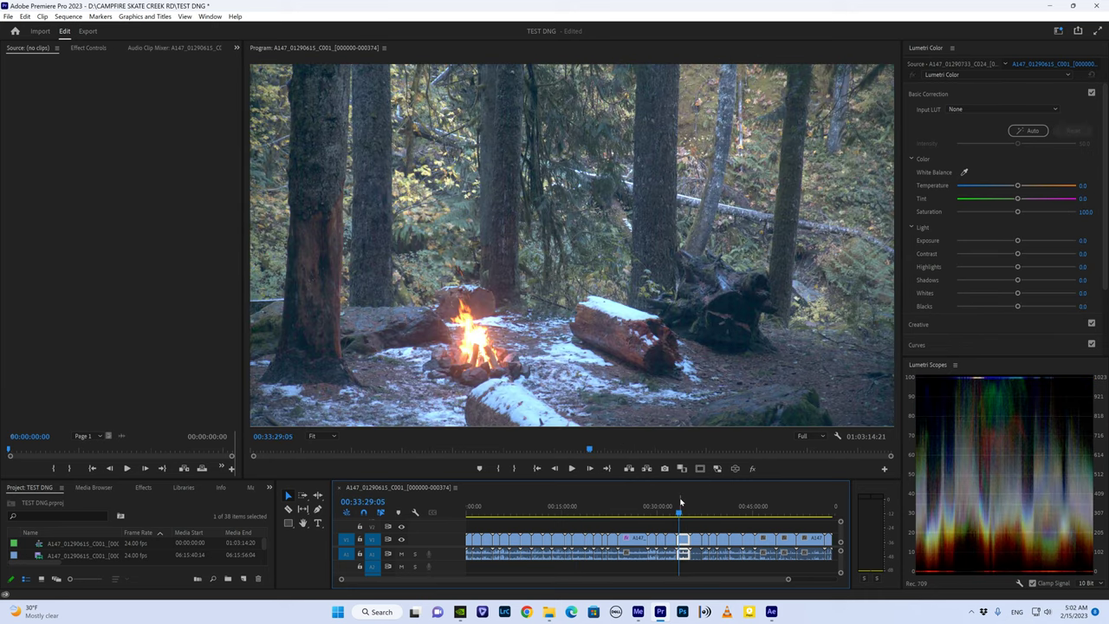
pyautogui.moveTo(681, 508); pyautogui.dragTo(689, 507)
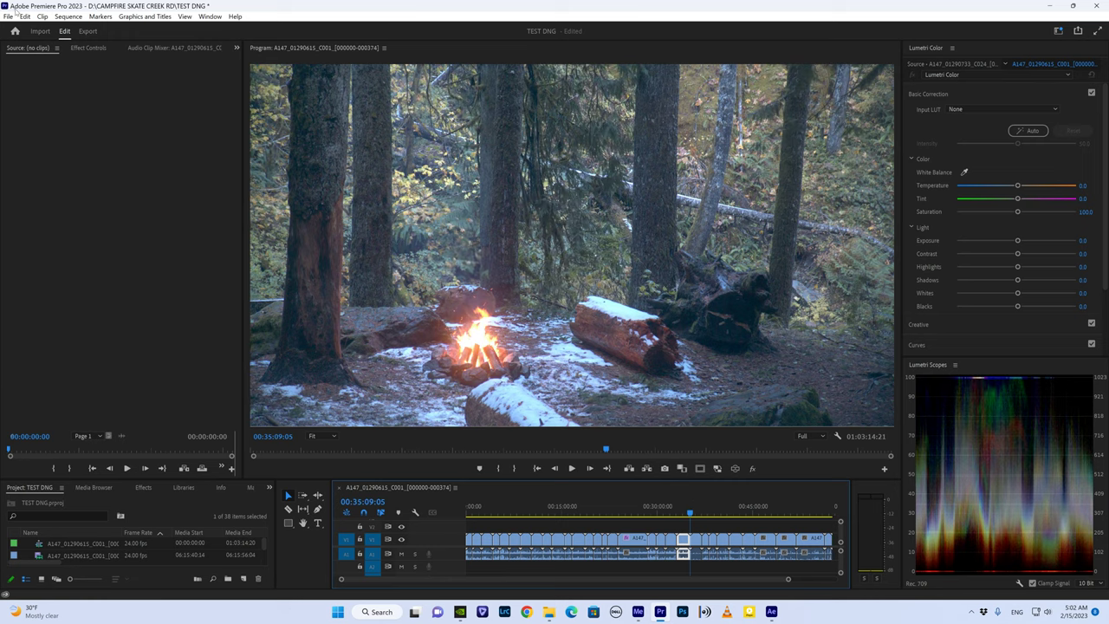
pyautogui.click(1049, 5)
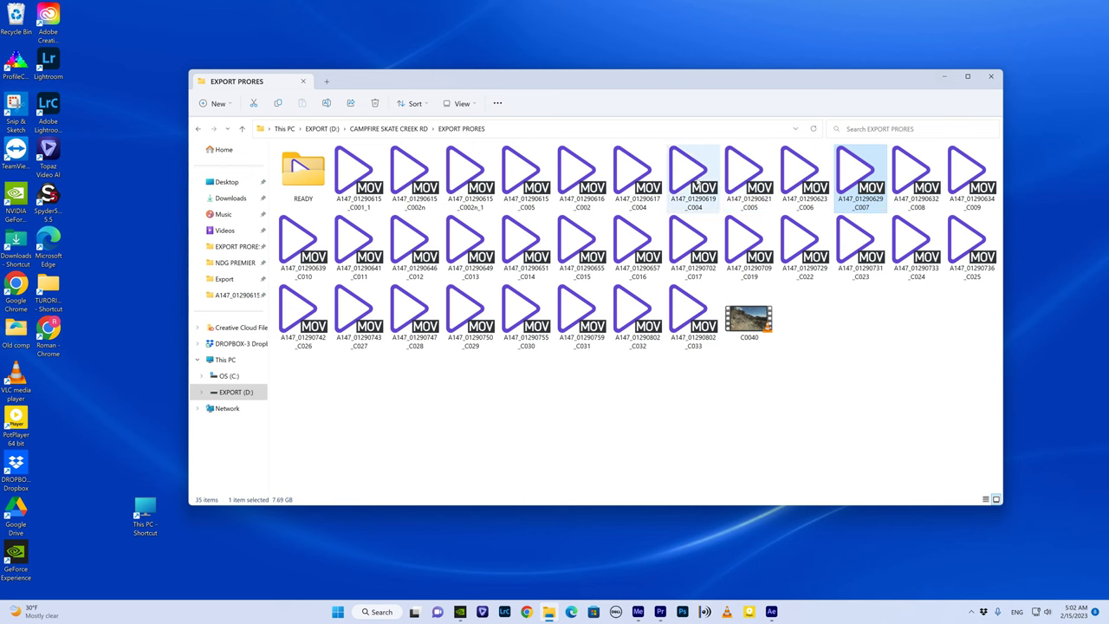
# Step: Play the exported C004 and C023 MOVs in PotPlayer, closing each one afterward
pyautogui.click(645, 169)
pyautogui.doubleClick(651, 173)
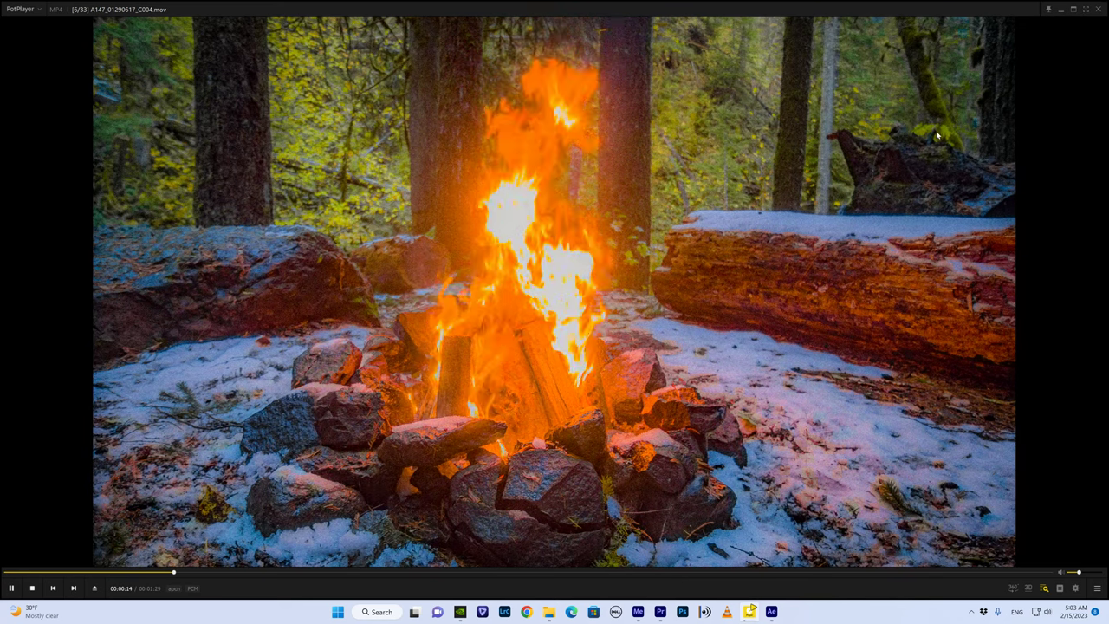
pyautogui.click(1093, 11)
pyautogui.doubleClick(858, 243)
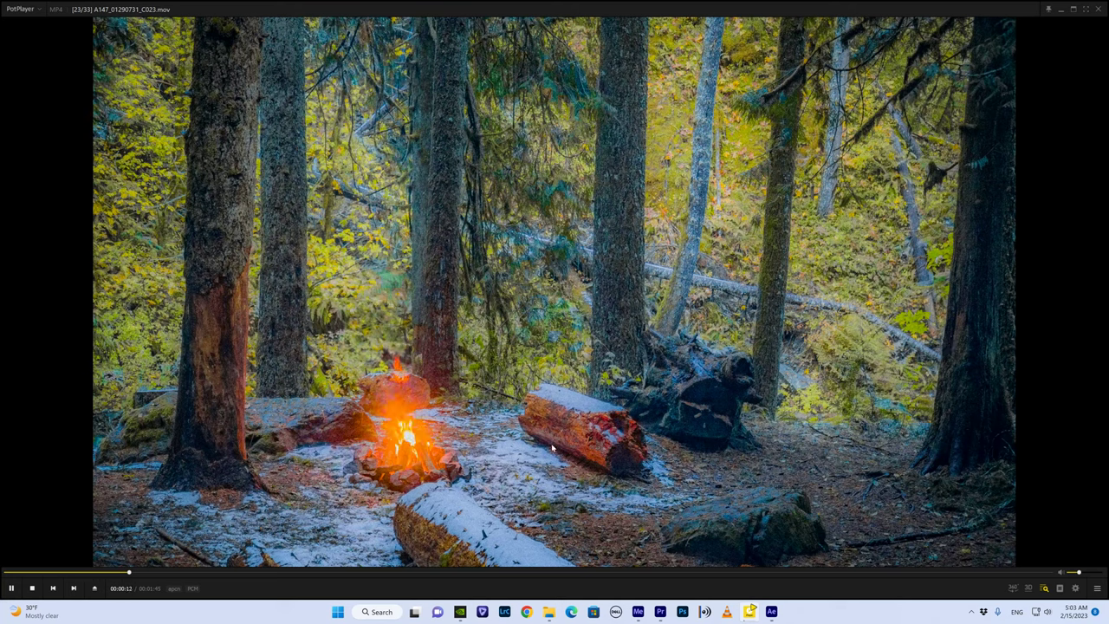
pyautogui.click(1097, 10)
# Step: Review the C015 export in a windowed player, close it, and start playing C013
pyautogui.doubleClick(596, 242)
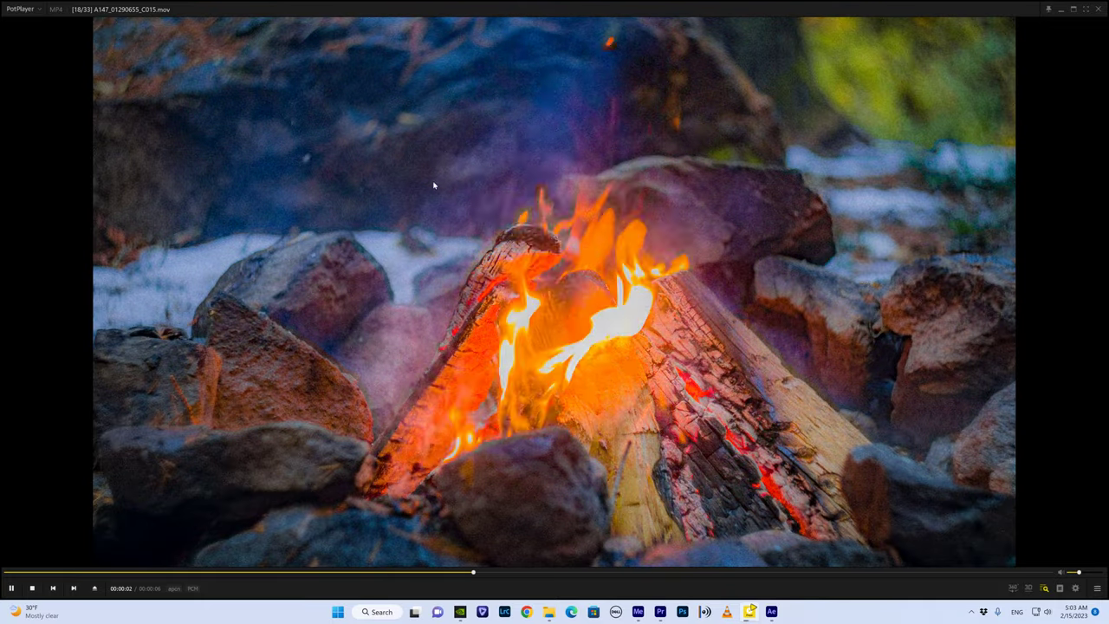
pyautogui.press('super+Right')
pyautogui.press('super+Up')
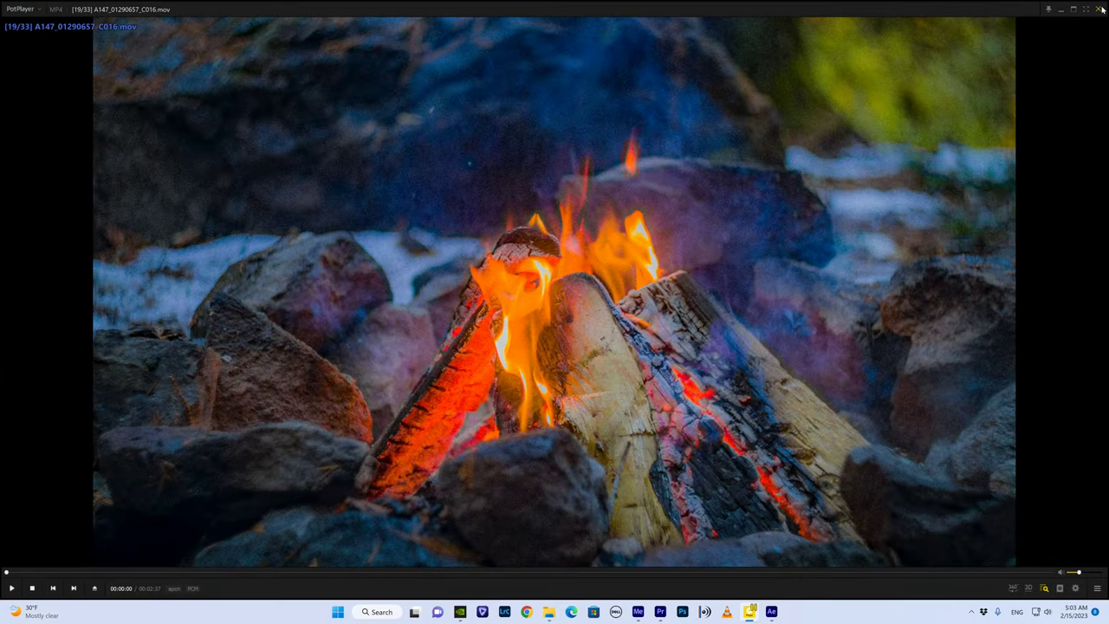
pyautogui.click(1101, 8)
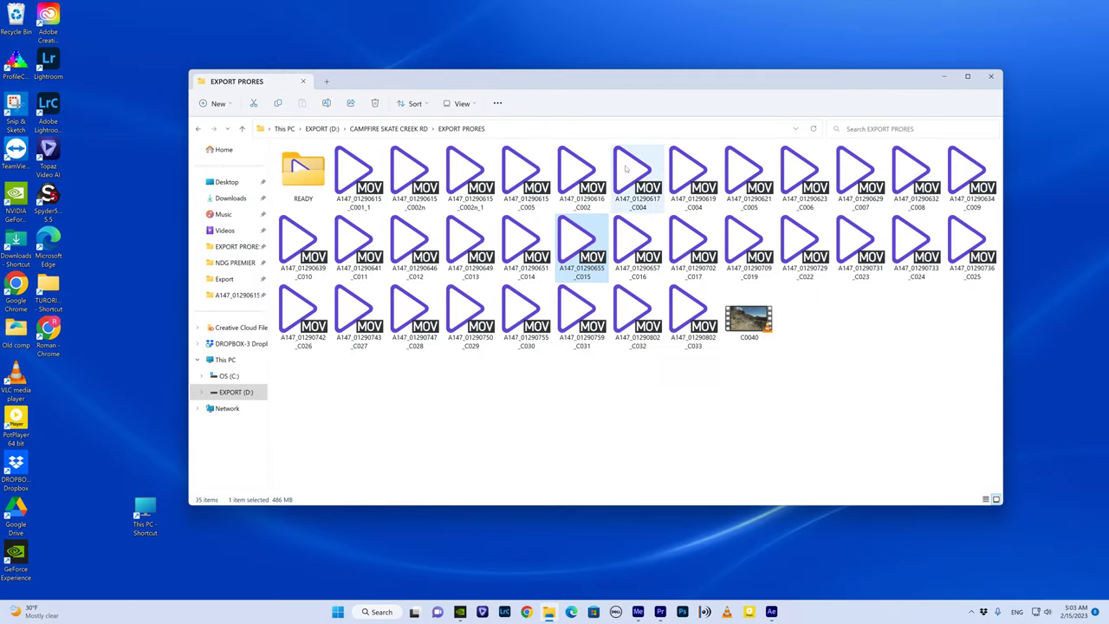
pyautogui.doubleClick(470, 247)
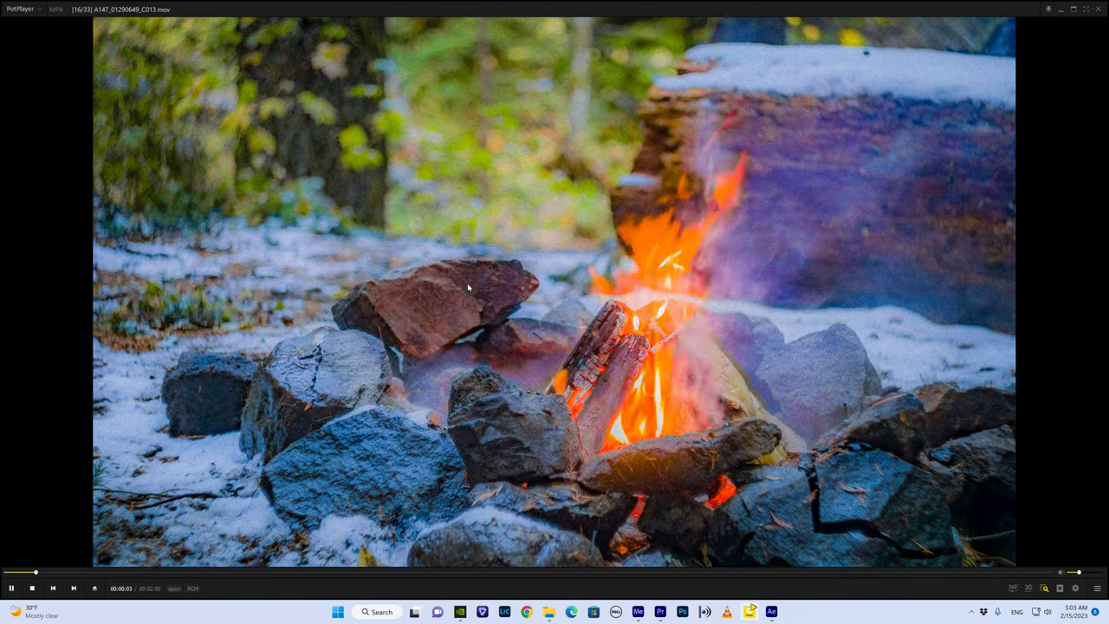
# Step: Close the C013 playback and return to the Premiere Pro project from the taskbar
pyautogui.click(1102, 6)
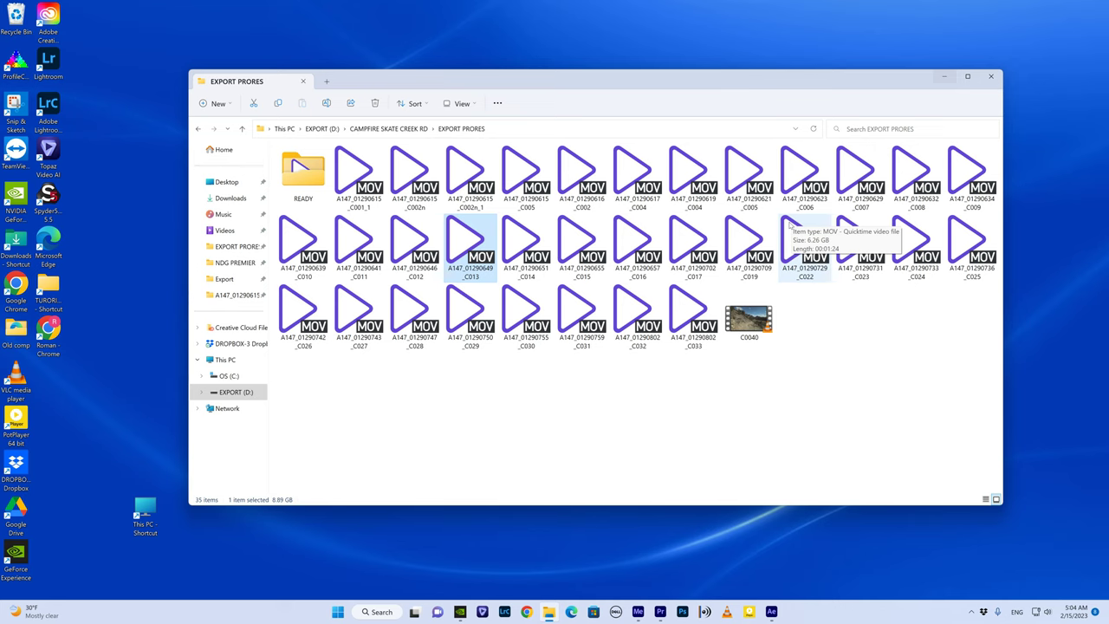
pyautogui.click(660, 615)
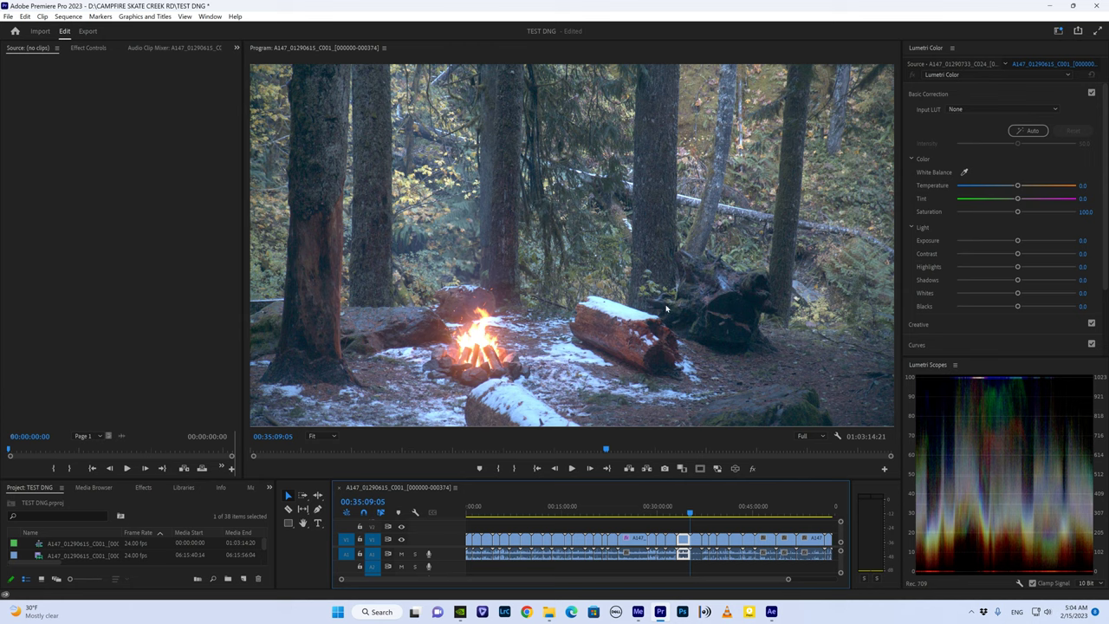
# Step: Inspect the clip near 00:27:08 in the sequence, then minimize Premiere Pro
pyautogui.click(641, 515)
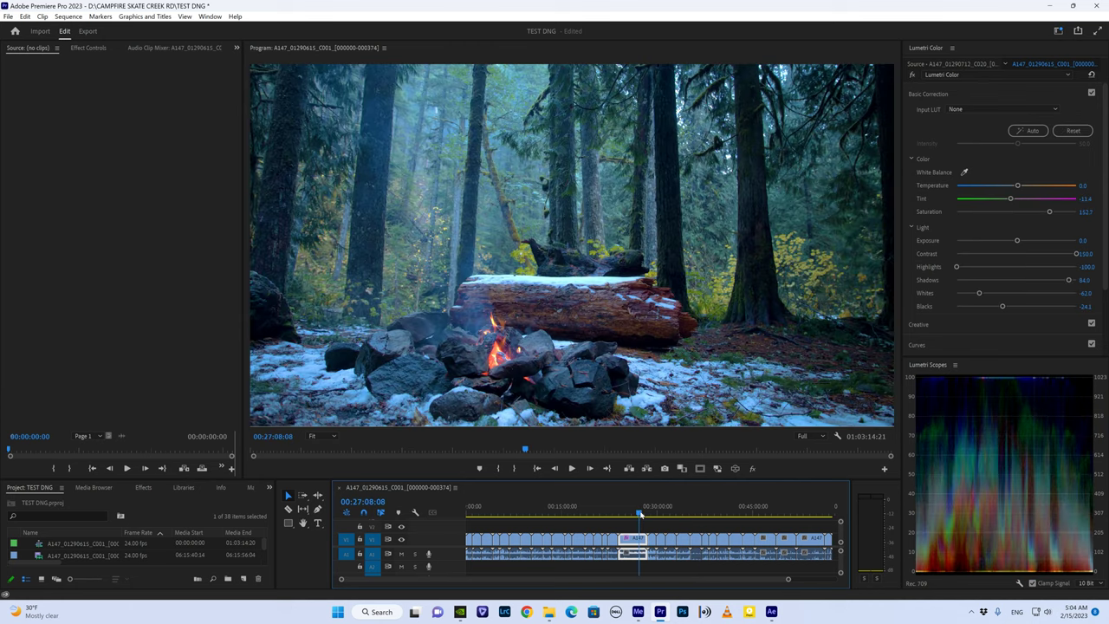
pyautogui.moveTo(641, 515); pyautogui.dragTo(634, 514)
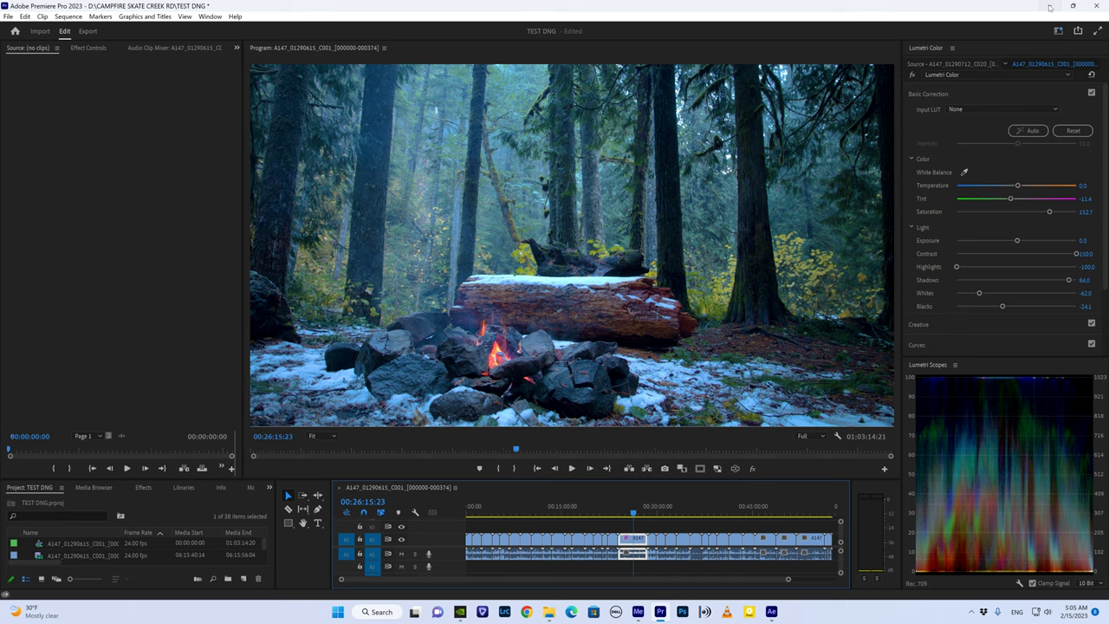
pyautogui.click(1049, 7)
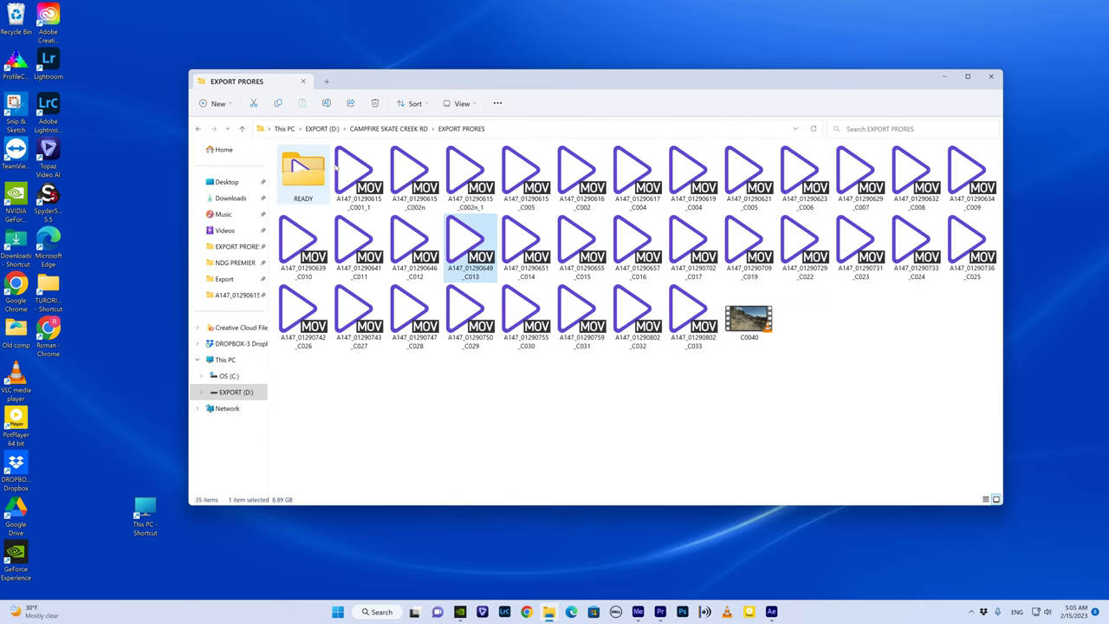
# Step: Browse the READY and untitled folders, ending back in CAMPFIRE SKATE CREEK RD
pyautogui.doubleClick(305, 170)
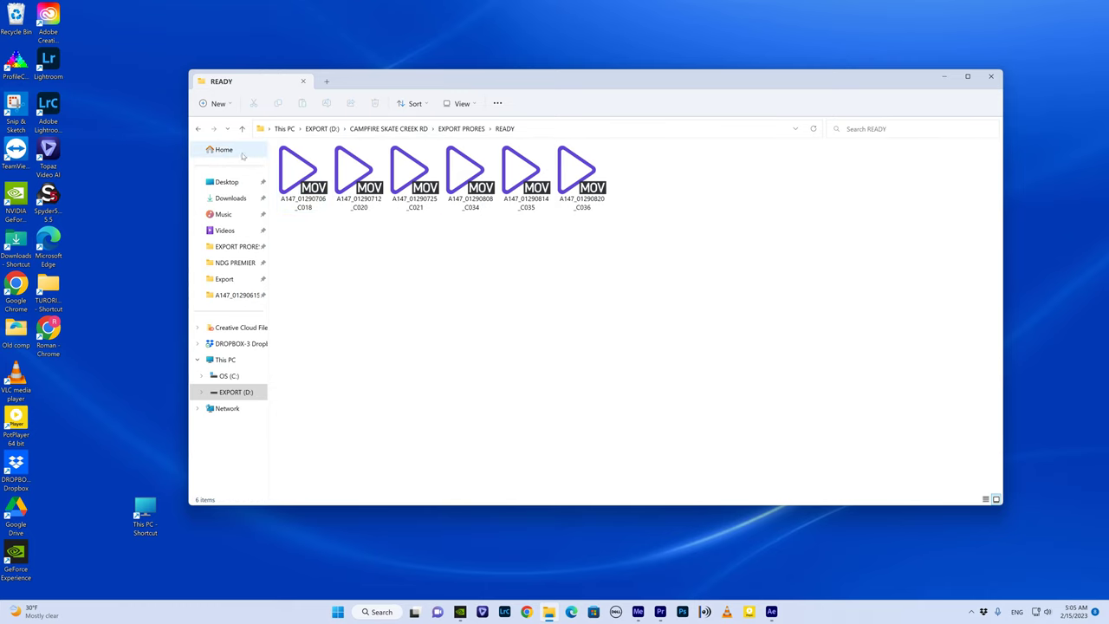
pyautogui.click(197, 128)
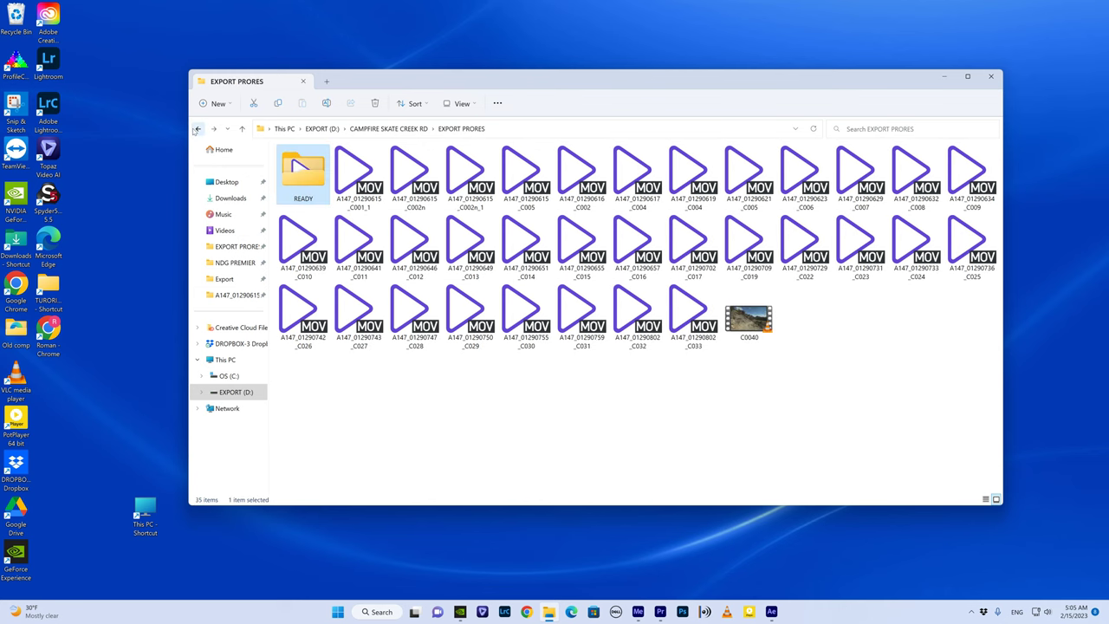
pyautogui.click(389, 130)
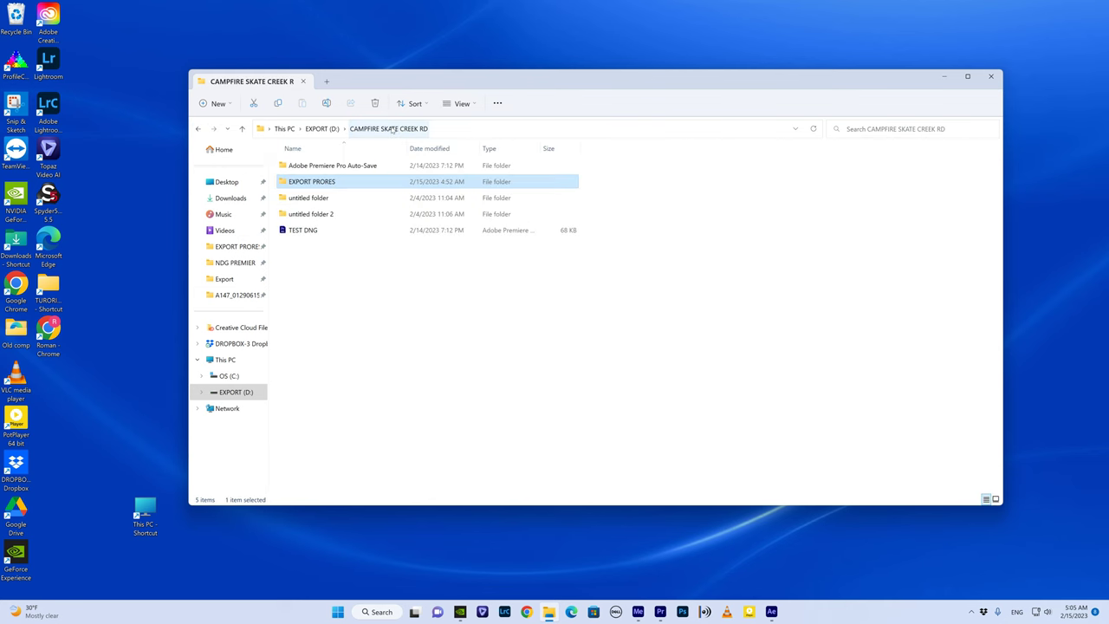
pyautogui.doubleClick(330, 198)
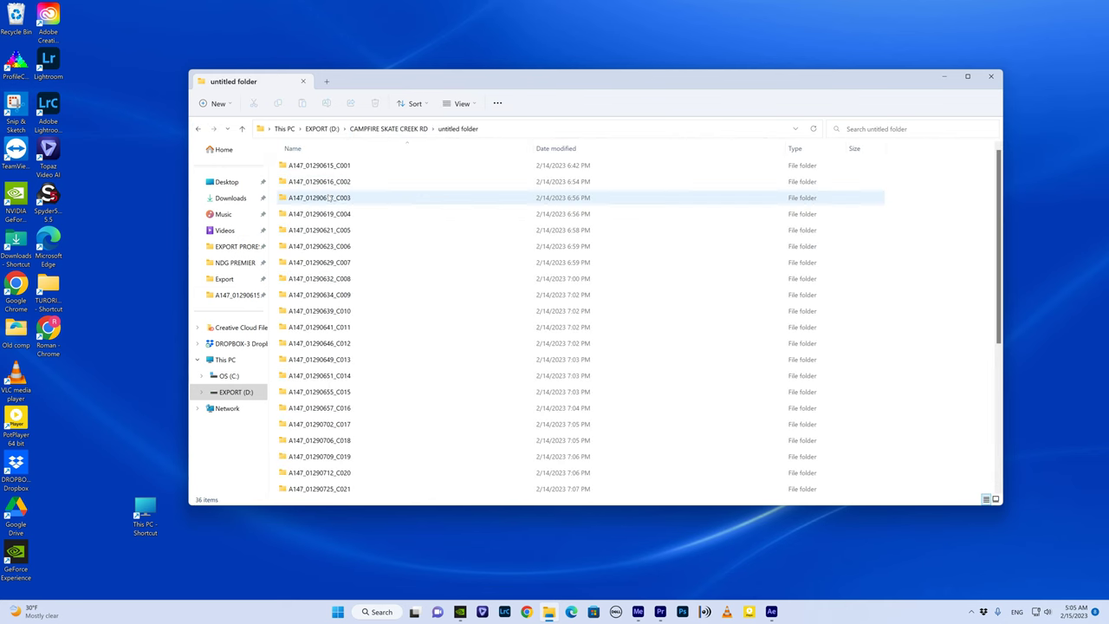
pyautogui.click(197, 128)
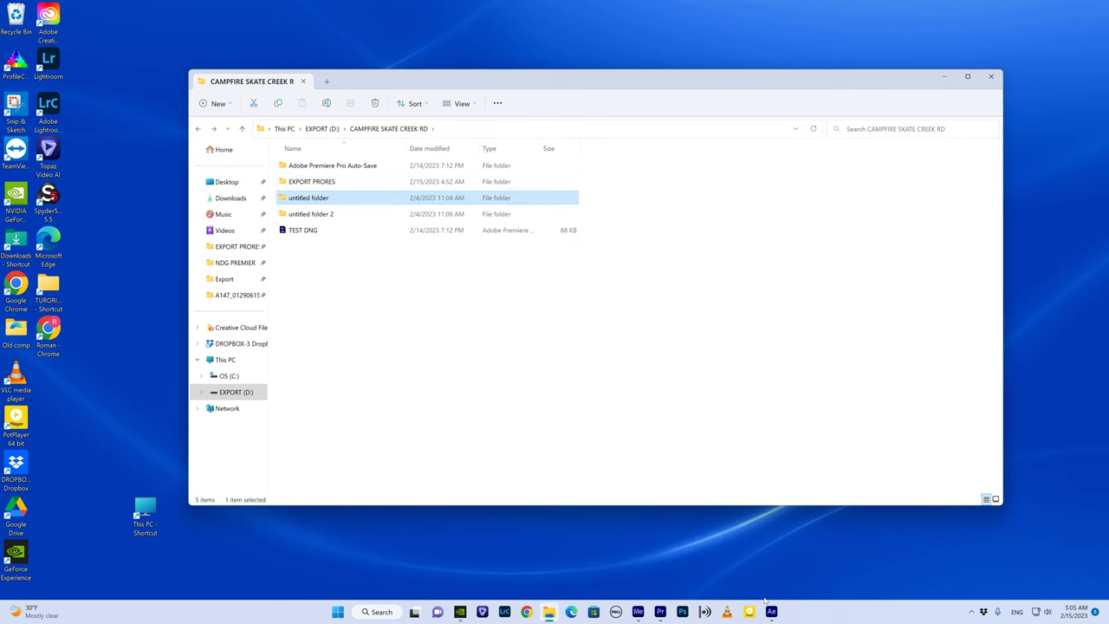
# Step: Use Media Encoder's Output File link to locate and play the exported C001_1.mov
pyautogui.moveTo(638, 612)
pyautogui.click(639, 586)
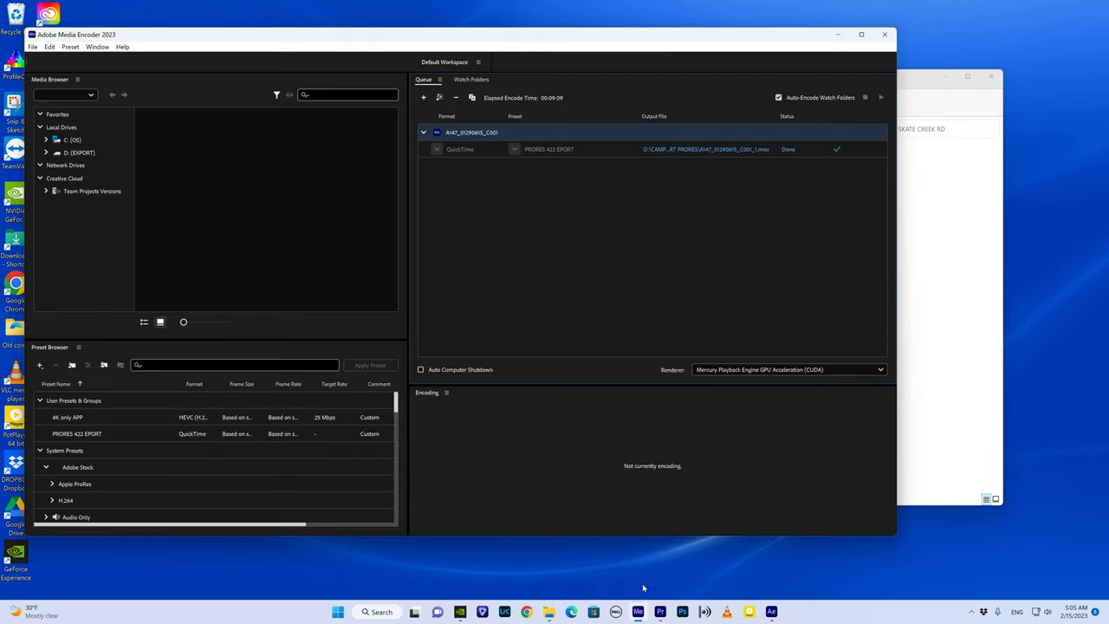
pyautogui.click(698, 150)
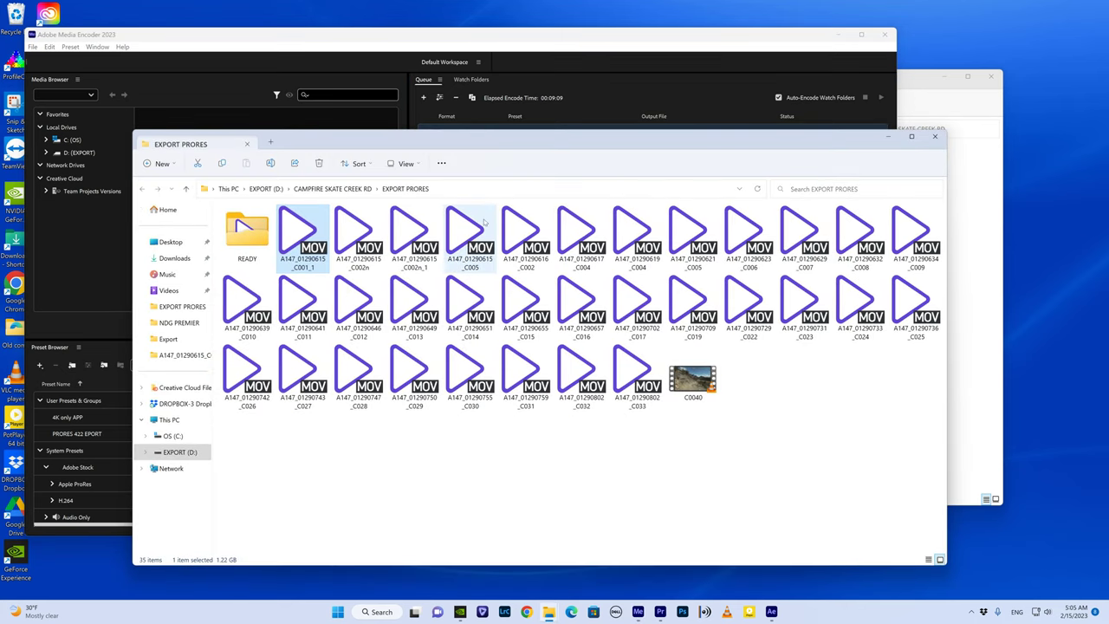
pyautogui.doubleClick(295, 227)
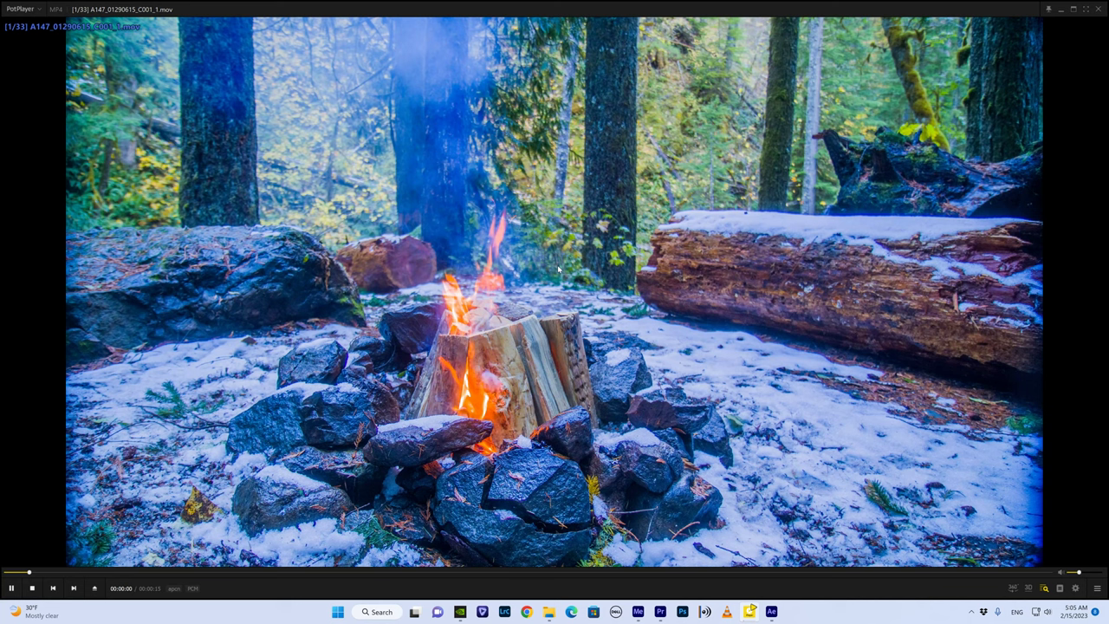
# Step: Drag PotPlayer's volume to 0% during playback, then close the player
pyautogui.moveTo(1078, 573); pyautogui.dragTo(1067, 573)
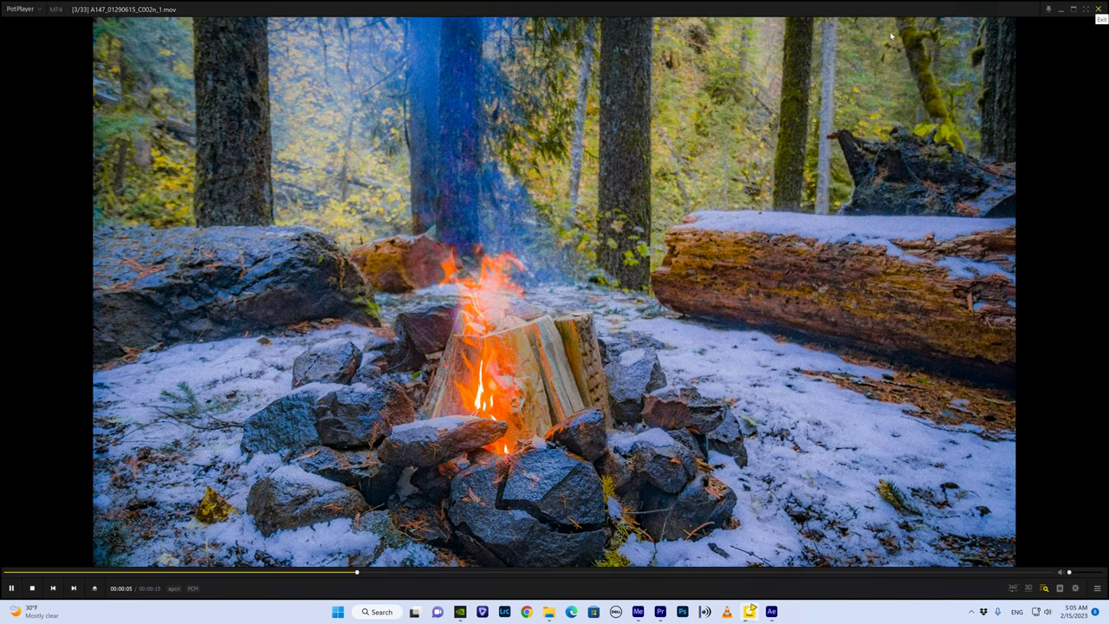
pyautogui.click(1098, 8)
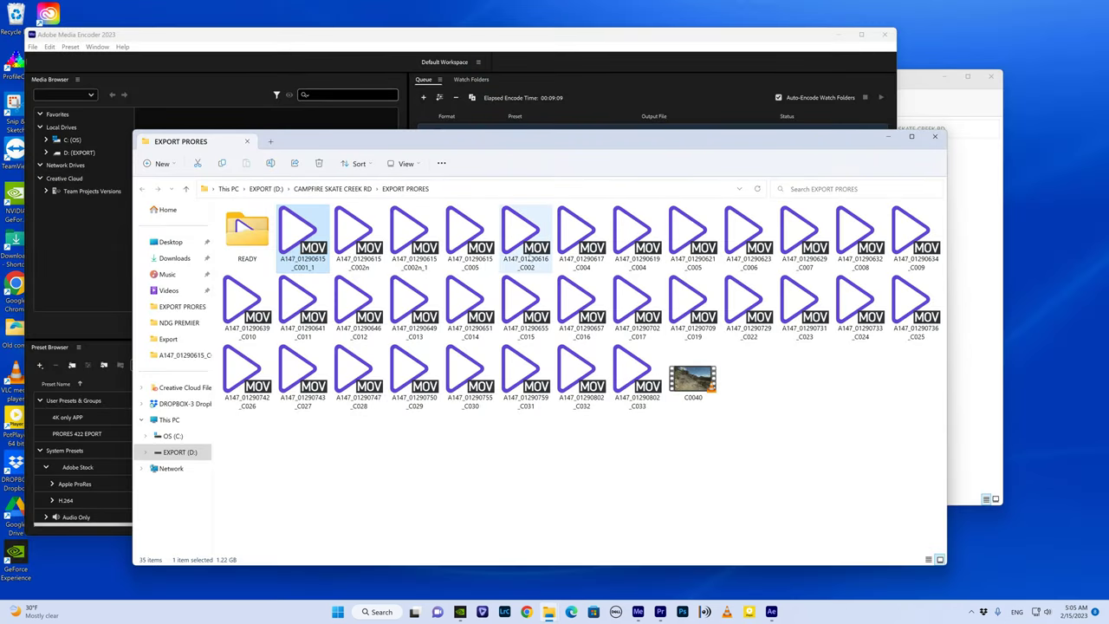
# Step: Open EXPORT PRORES > READY and briefly preview the C018 clip in PotPlayer
pyautogui.click(358, 191)
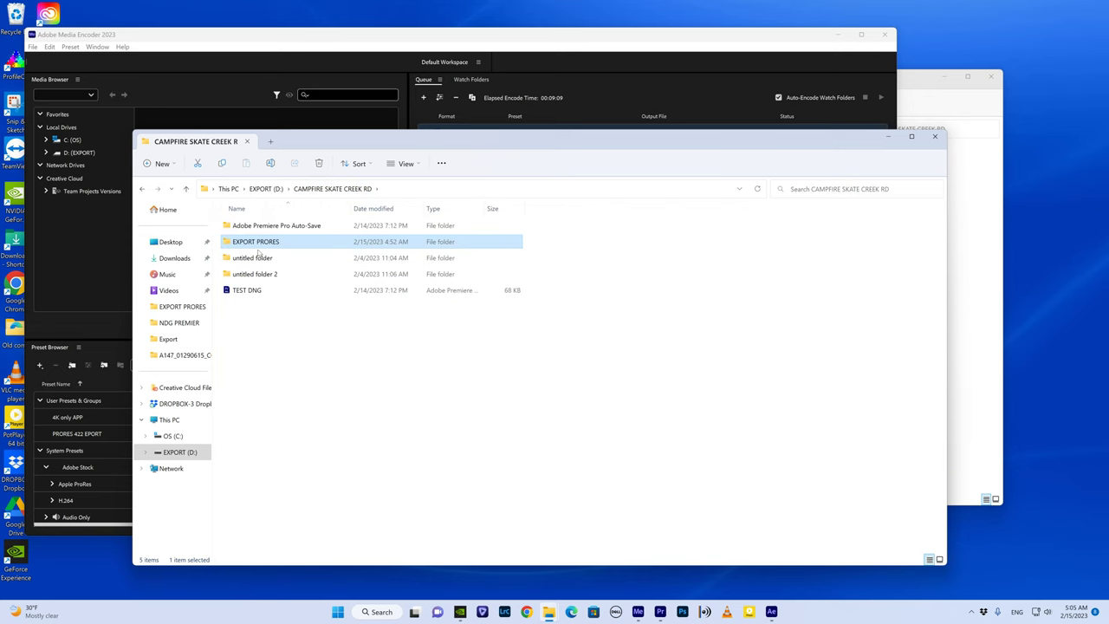
pyautogui.doubleClick(258, 244)
pyautogui.doubleClick(259, 242)
pyautogui.doubleClick(251, 241)
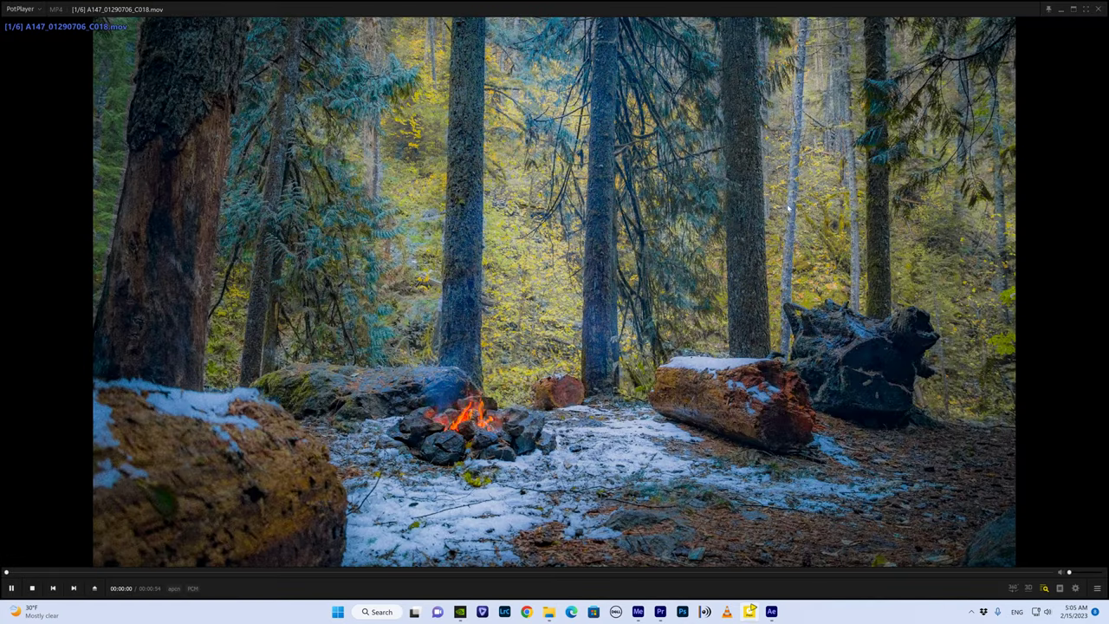
pyautogui.hotkey('alt', 'F4')
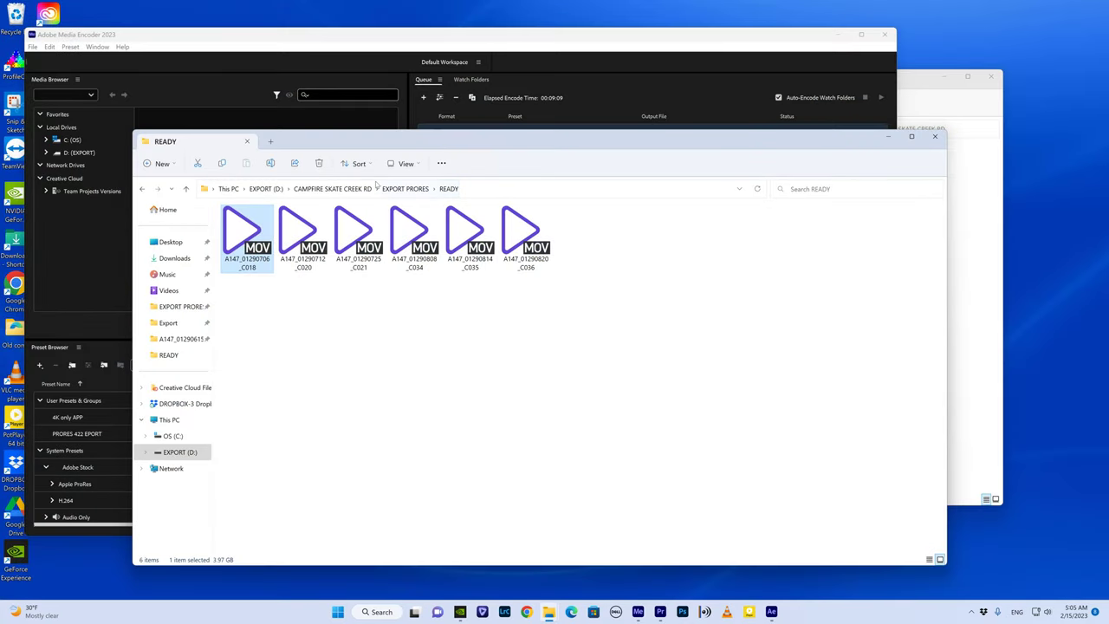
# Step: Browse to EXPORT (D:) > Export > NDG PREMIER and play the C001 MOV
pyautogui.click(363, 187)
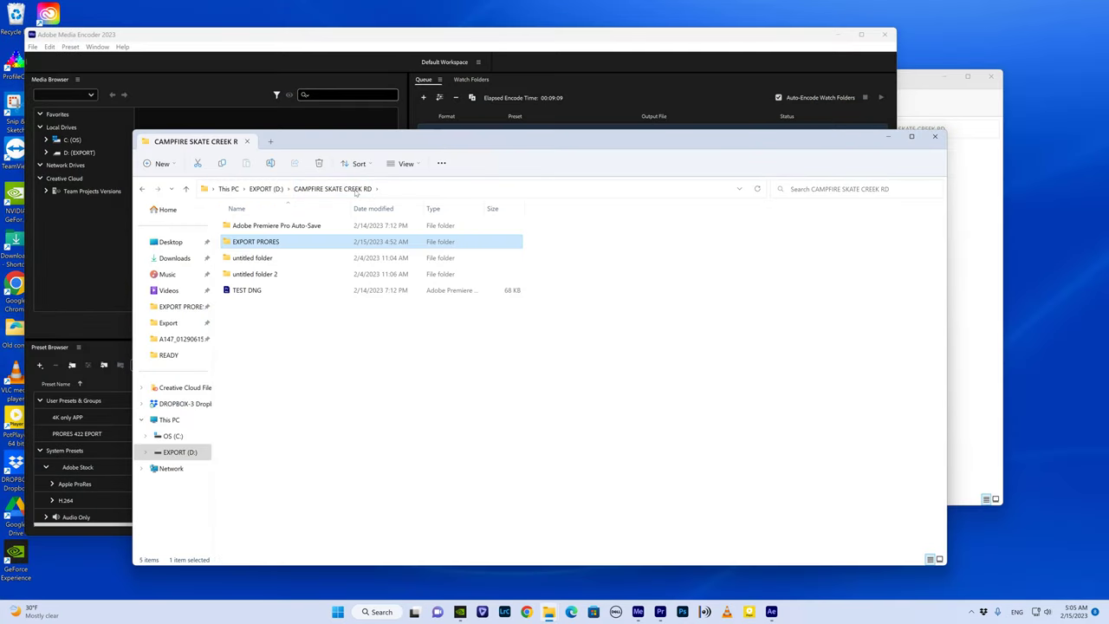
pyautogui.click(278, 193)
pyautogui.click(254, 276)
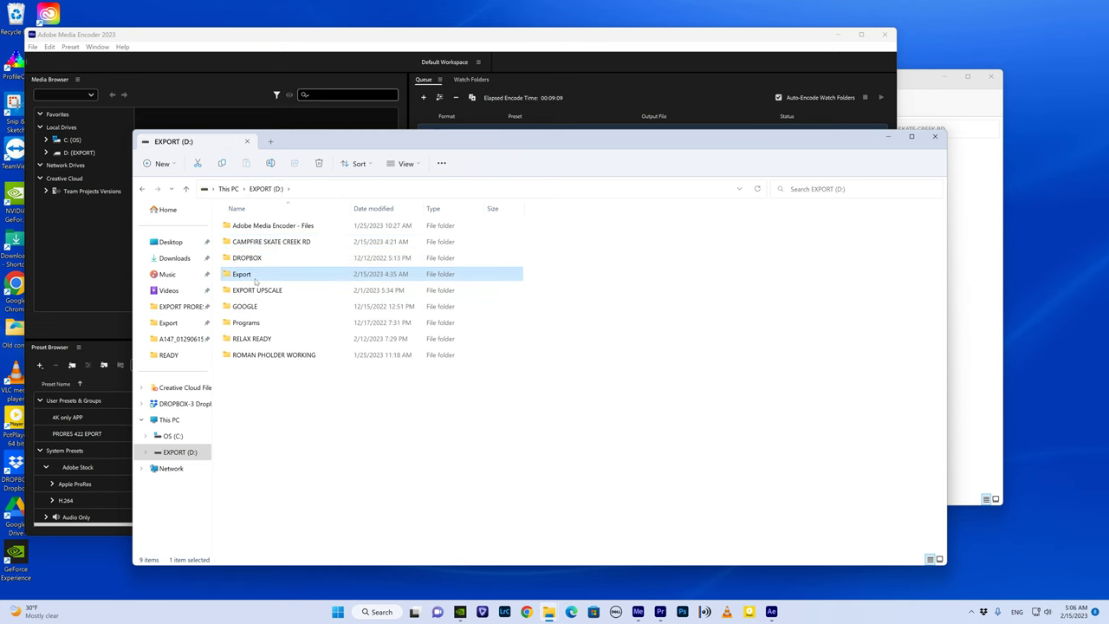
pyautogui.doubleClick(255, 277)
pyautogui.doubleClick(253, 226)
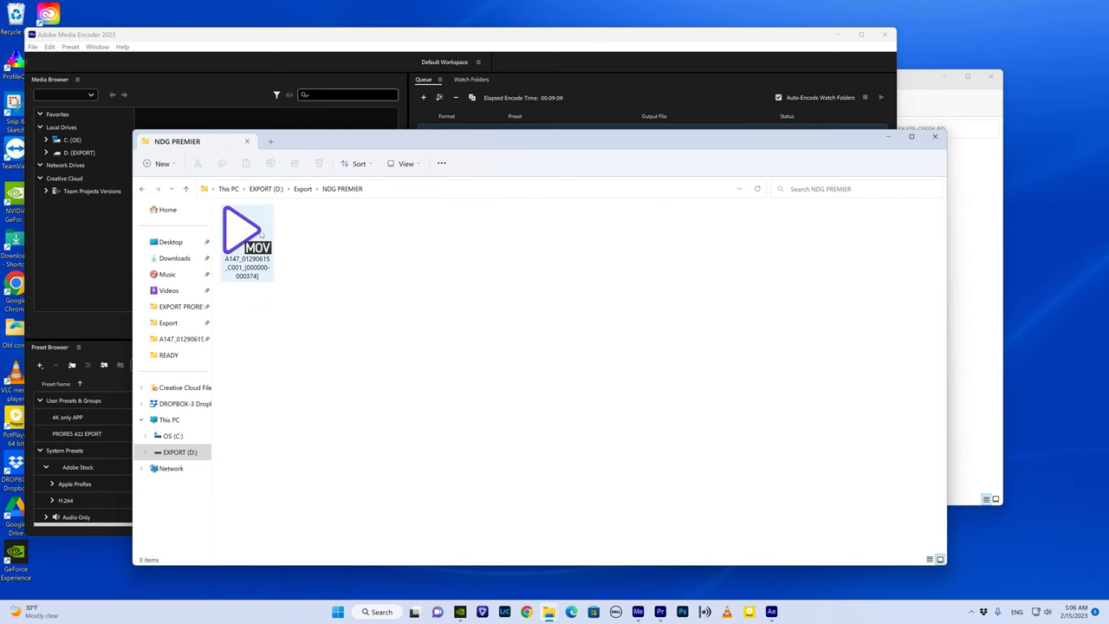
pyautogui.click(249, 245)
pyautogui.press('Return')
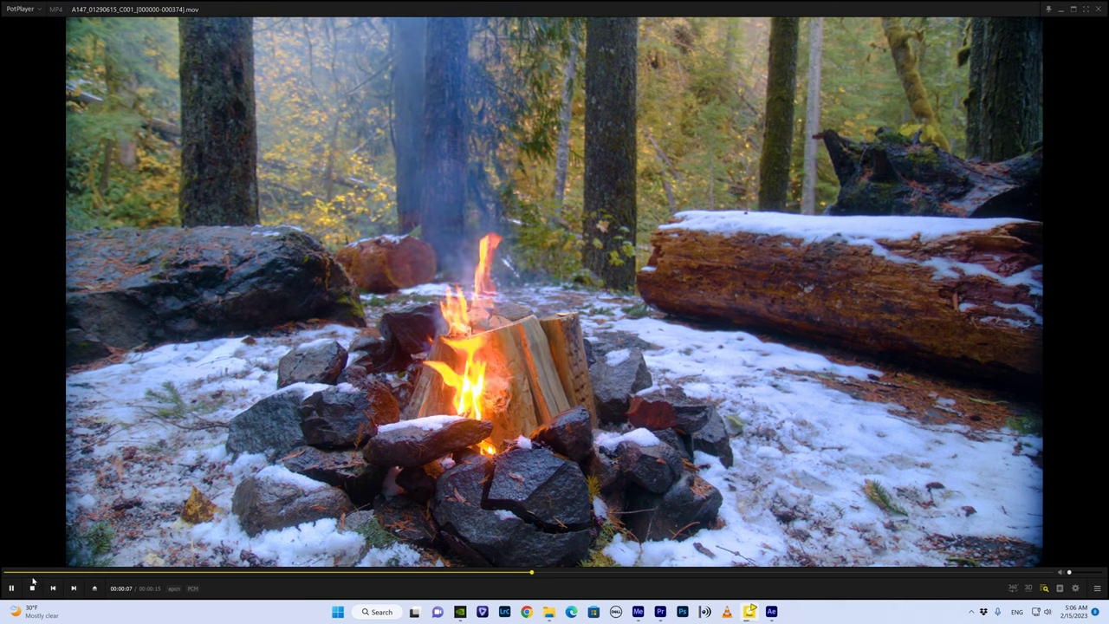
# Step: Replay the C001 campfire MOV in PotPlayer from the beginning several times
pyautogui.click(32, 573)
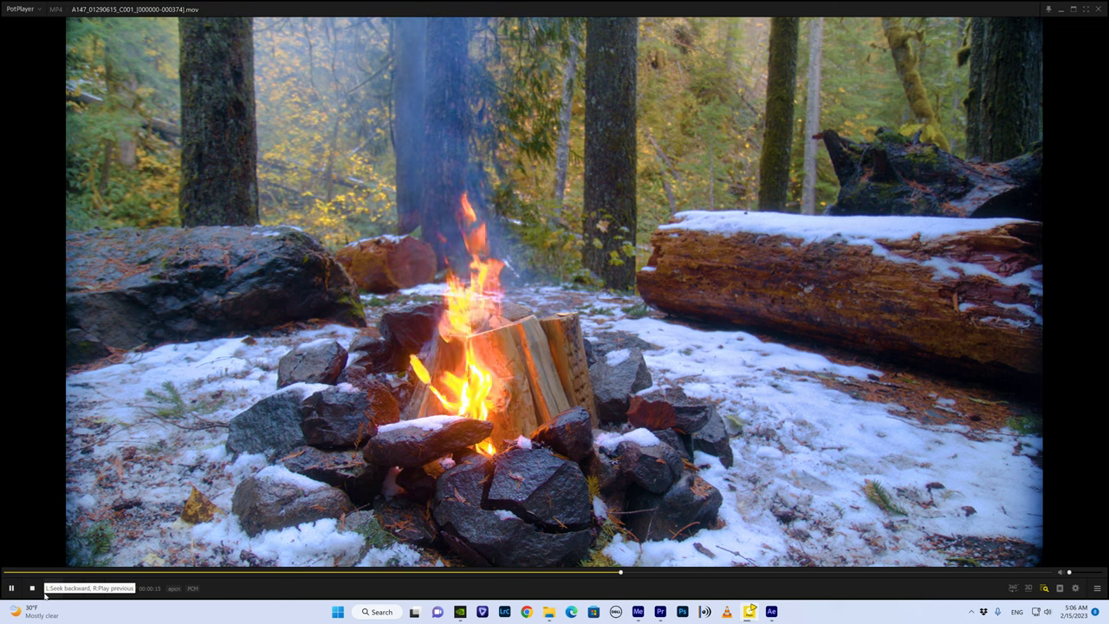
pyautogui.click(22, 572)
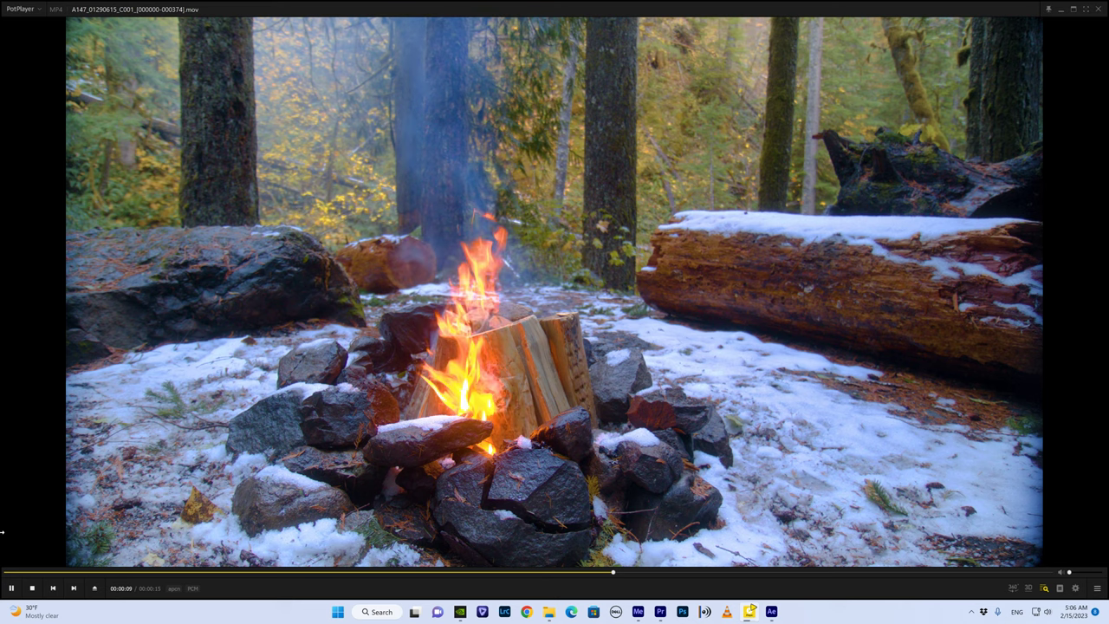
pyautogui.press('BackSpace')
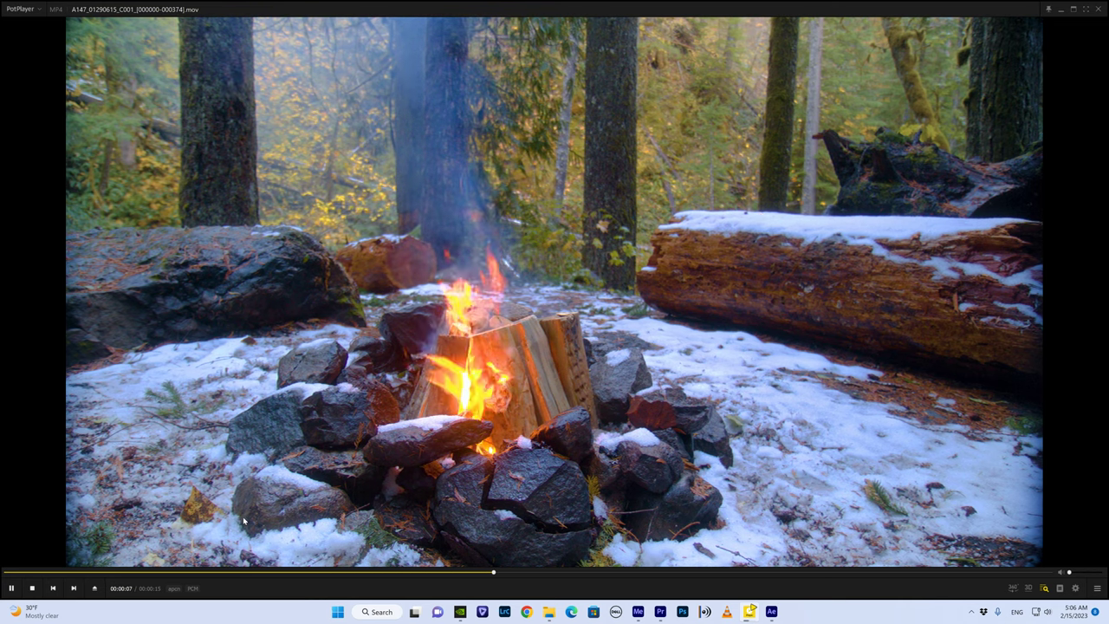
pyautogui.click(59, 574)
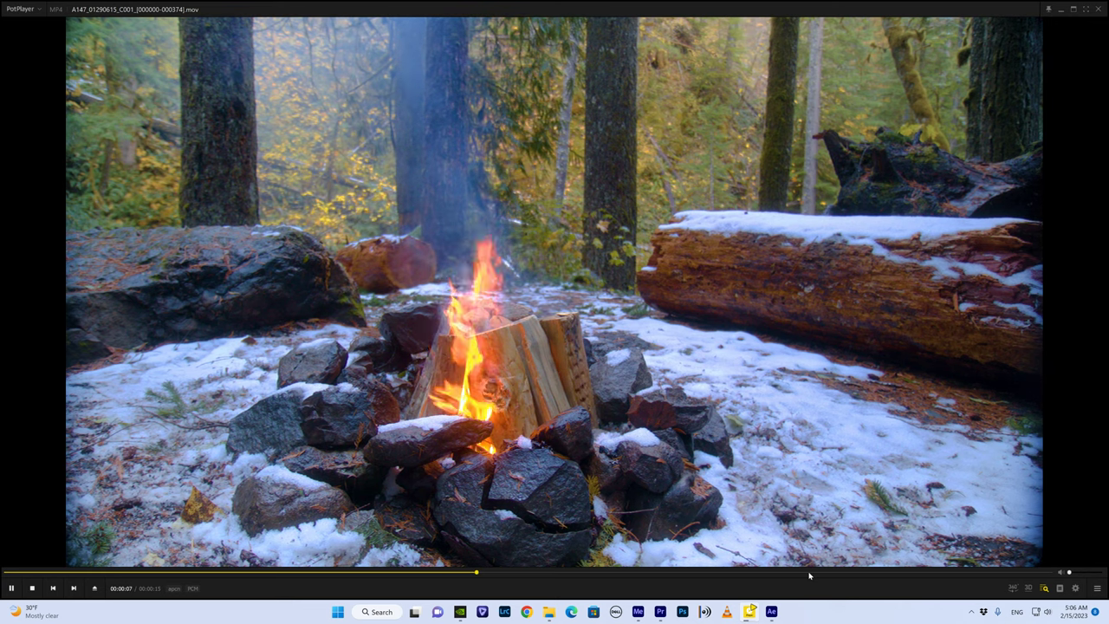
# Step: Jump to near the clip's end, then back near the start, and close PotPlayer
pyautogui.click(809, 573)
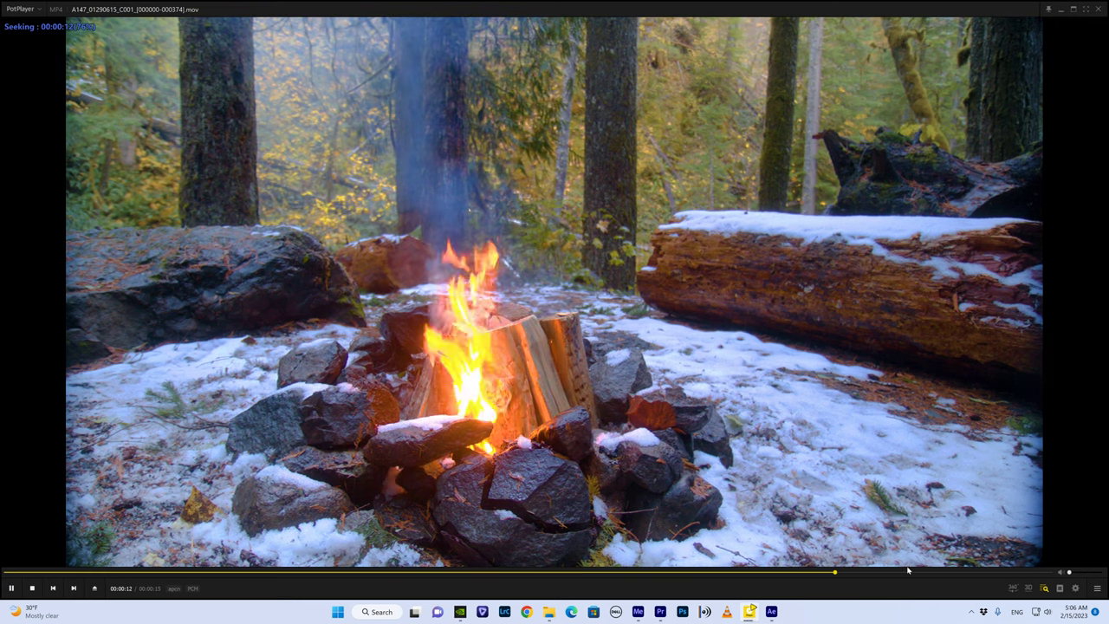
pyautogui.click(223, 574)
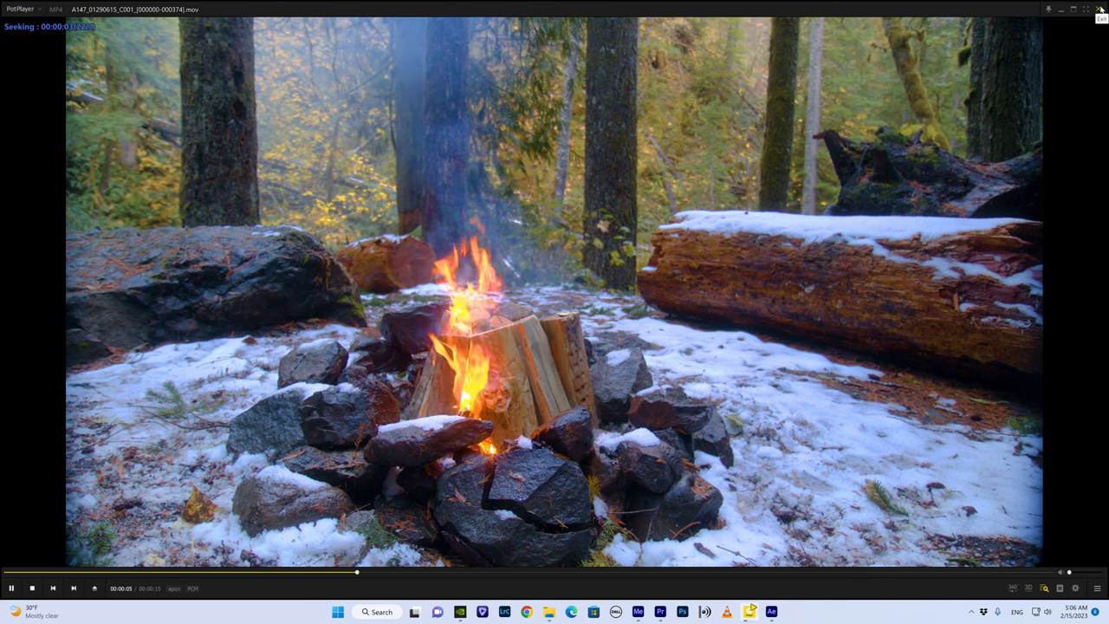
pyautogui.click(1100, 8)
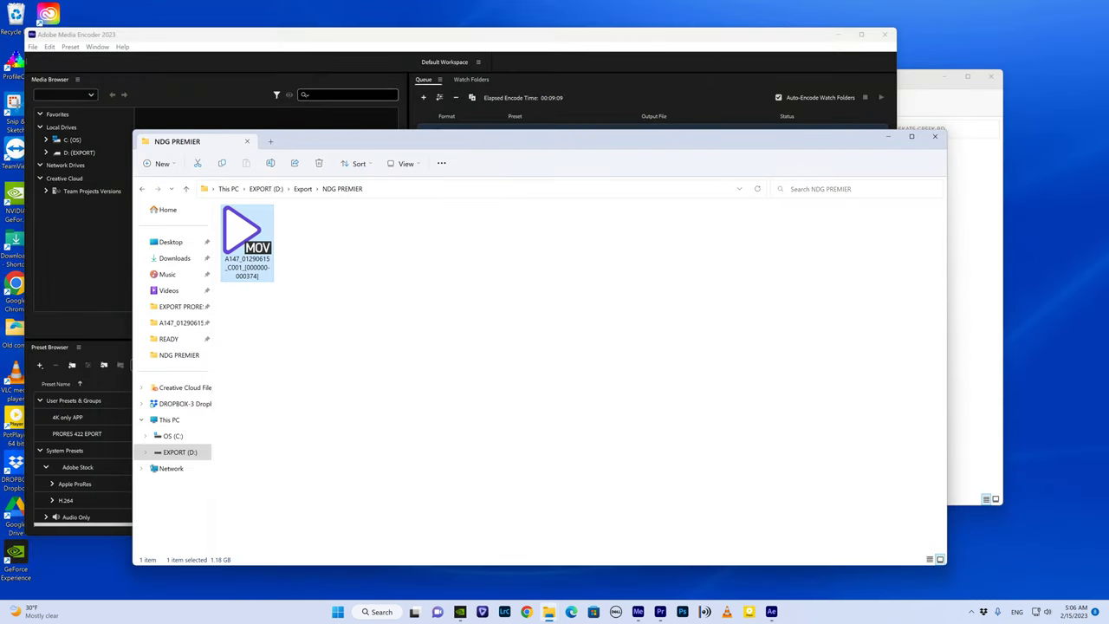
# Step: View the Premiere TEST DNG campfire sequence at an earlier frame (00:25:37:21), then return to After Effects
pyautogui.click(660, 612)
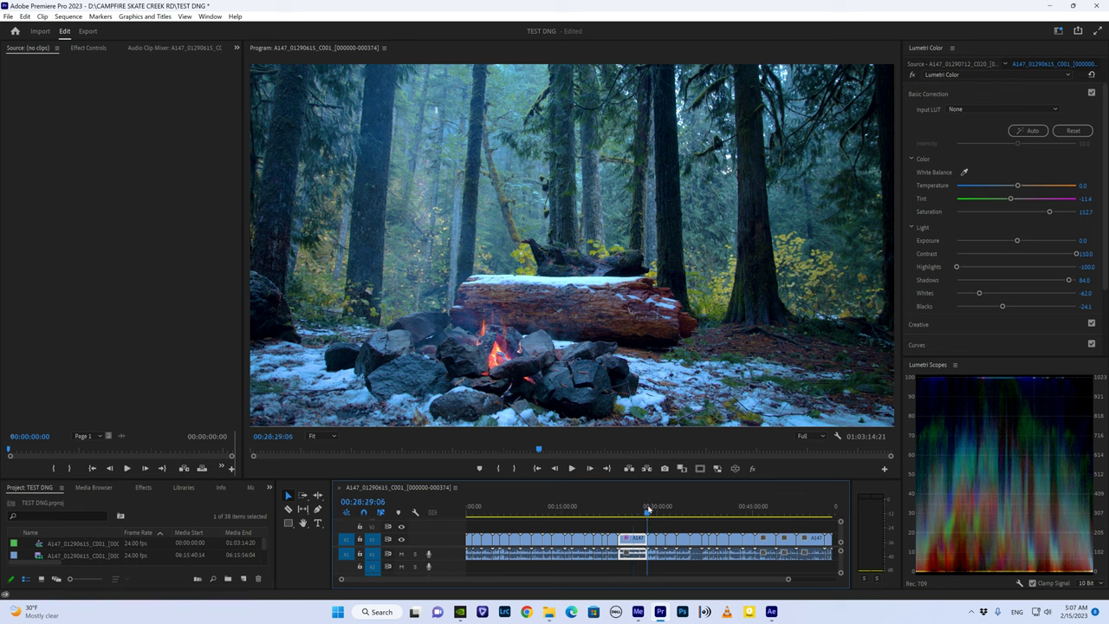
pyautogui.click(629, 515)
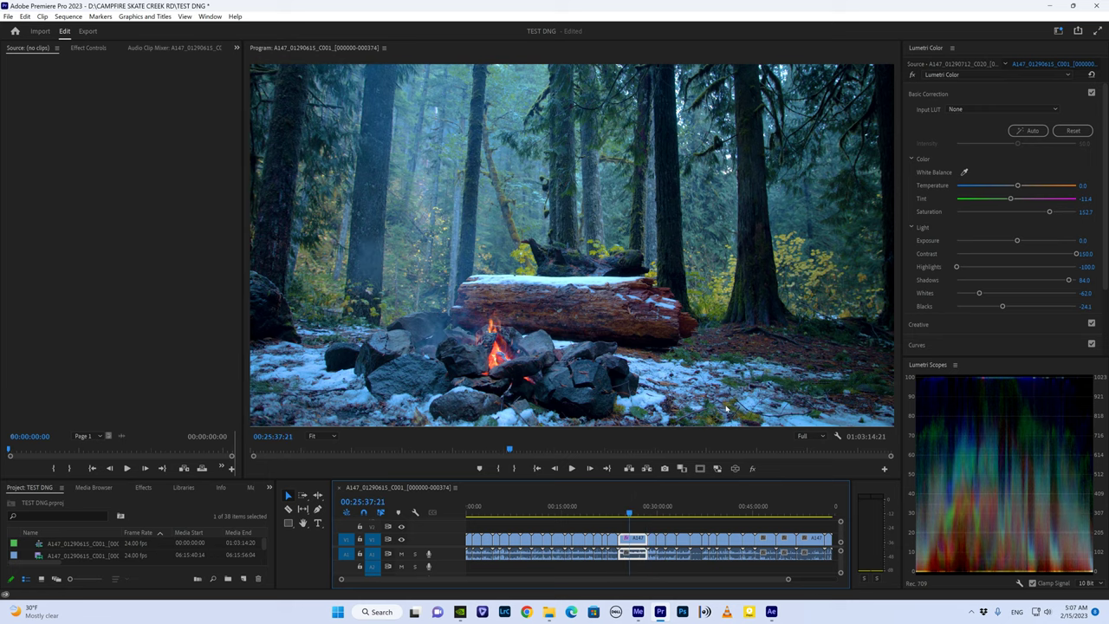
pyautogui.click(771, 612)
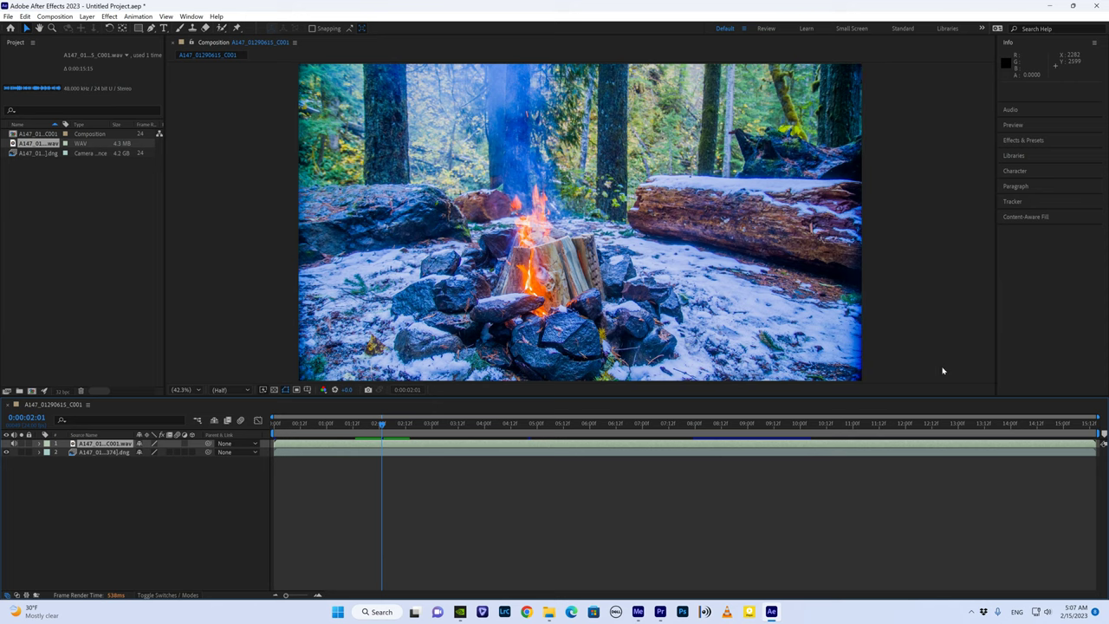
pyautogui.moveTo(661, 616)
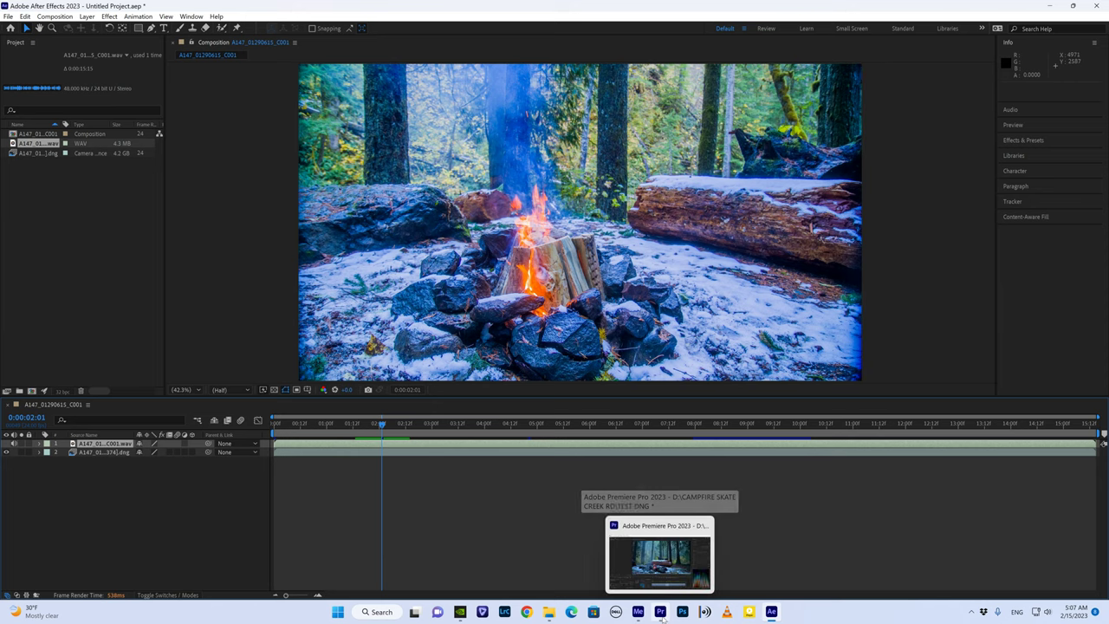
pyautogui.click(659, 562)
pyautogui.click(1051, 7)
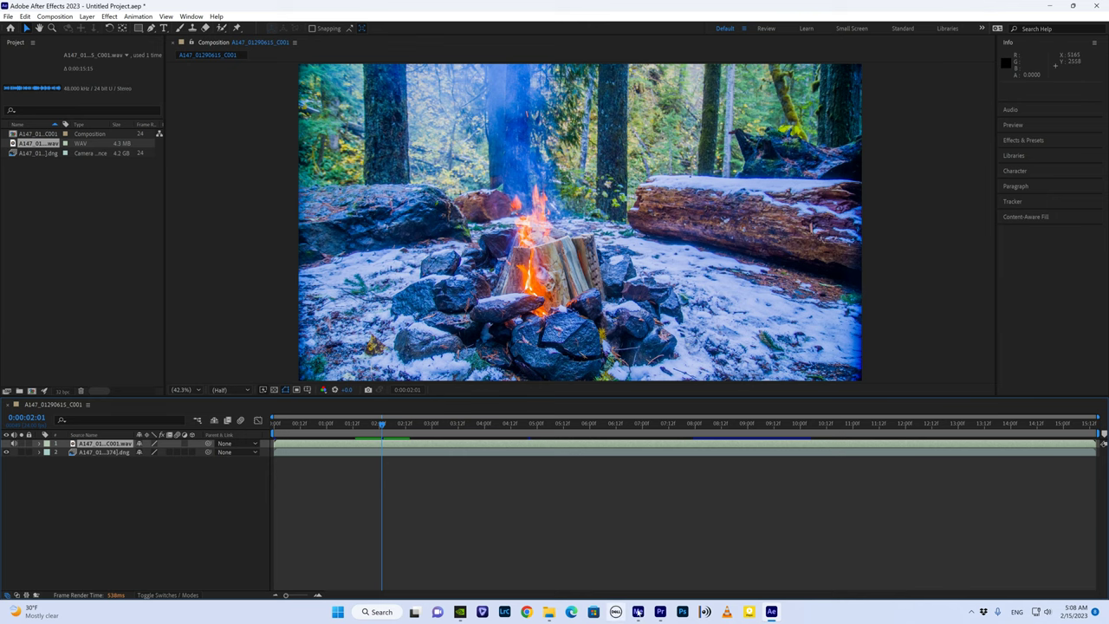
pyautogui.moveTo(660, 612)
pyautogui.click(632, 582)
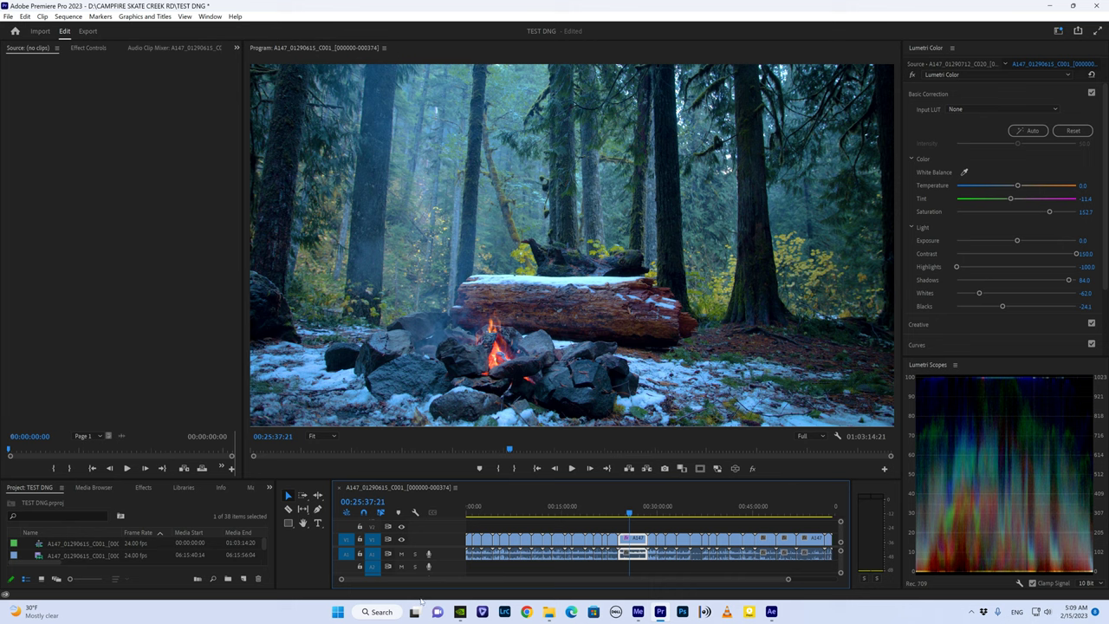
pyautogui.click(459, 611)
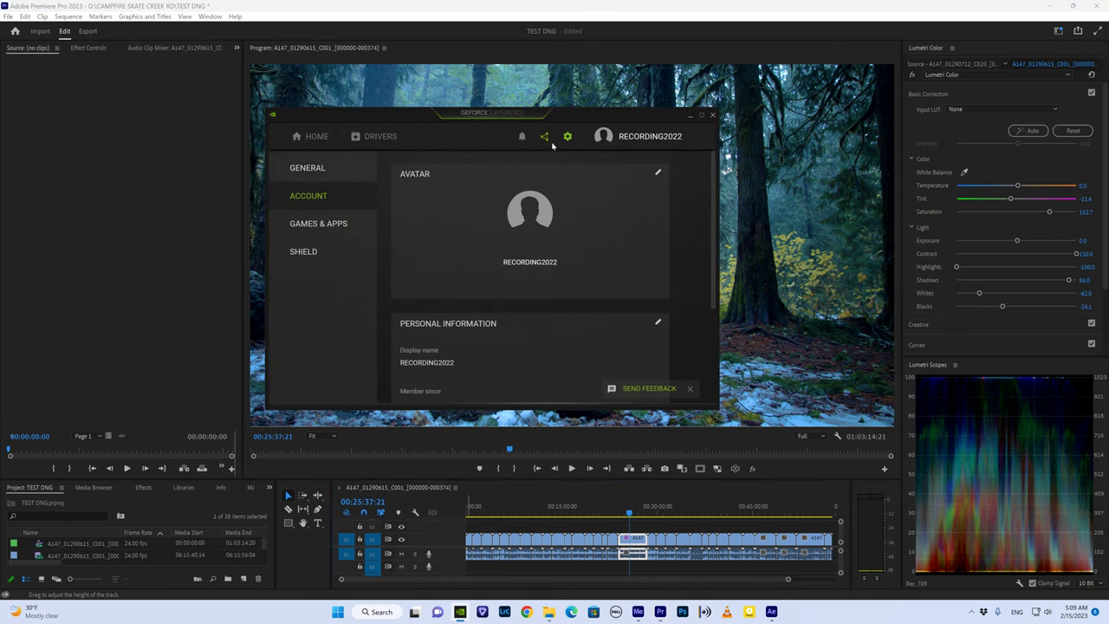